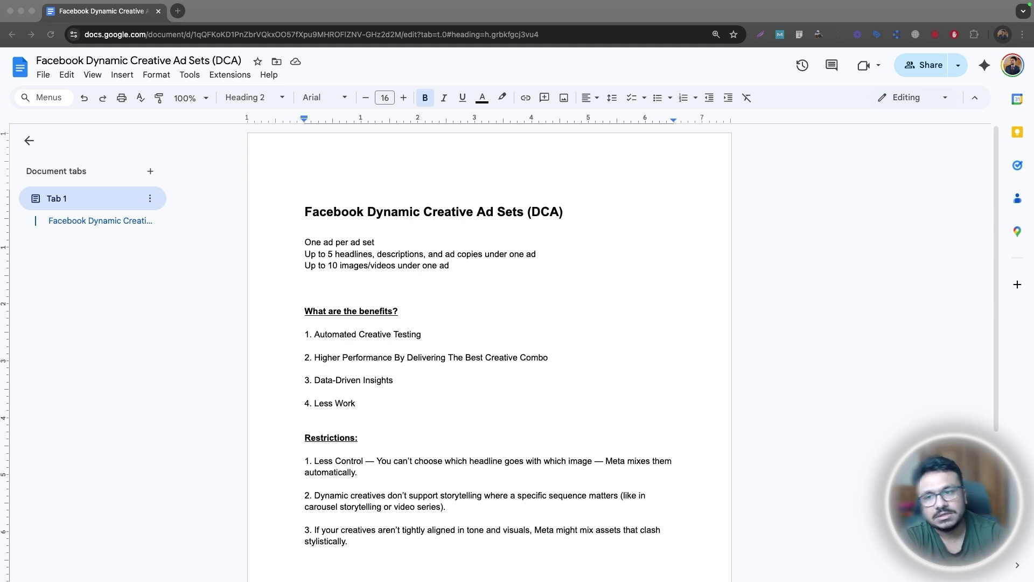
Step: Highlight the DCA notes' intro lines about descriptions and the limit of up to 10 images/videos
left_click_drag(294, 242, 375, 254)
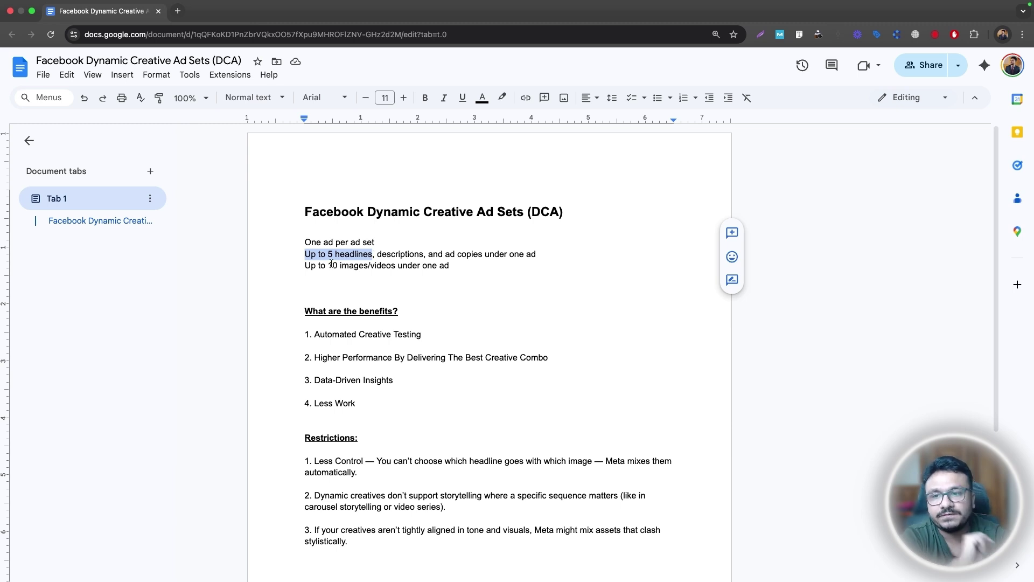
double_click(407, 255)
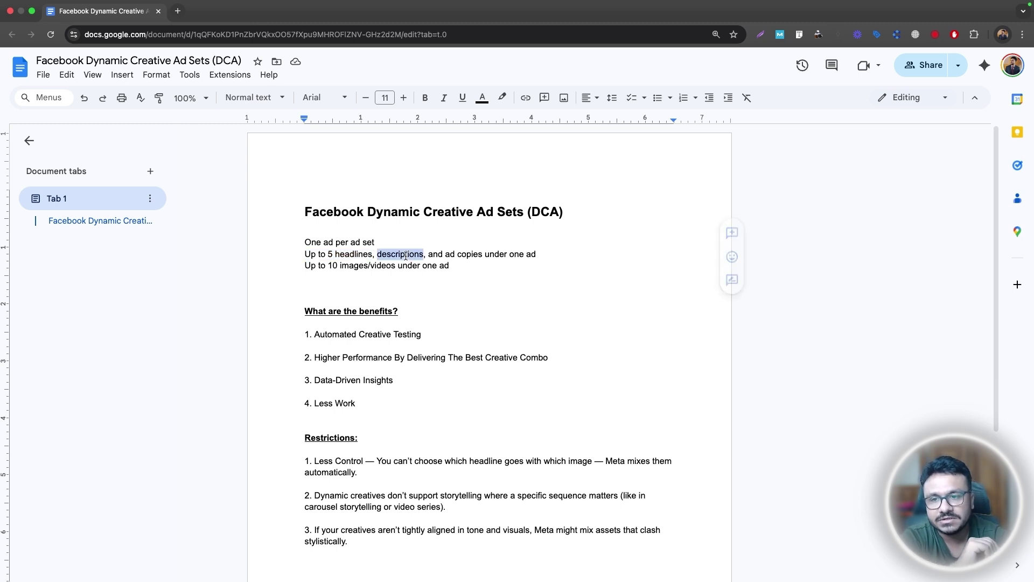
left_click(444, 254)
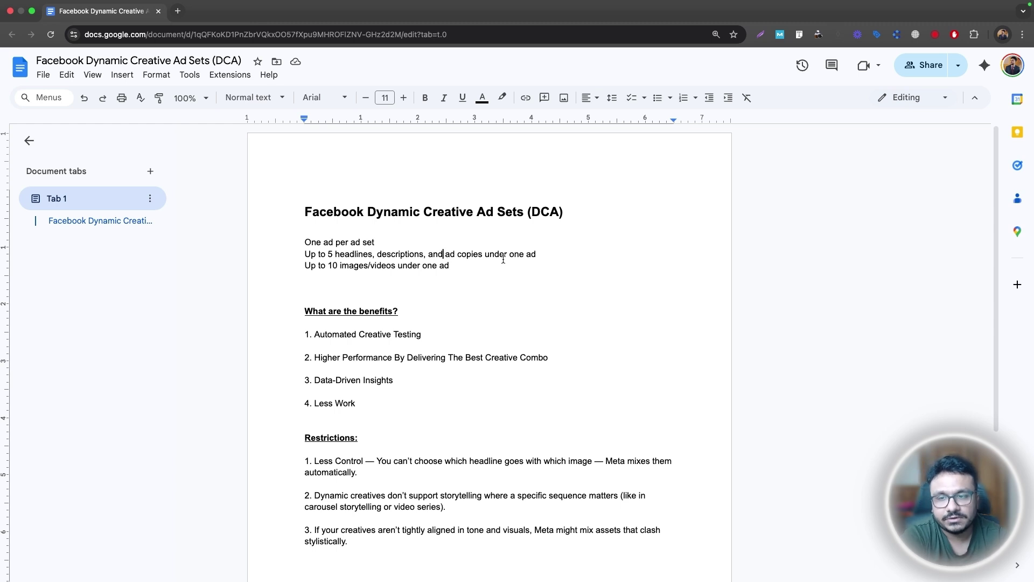
left_click_drag(305, 267, 454, 269)
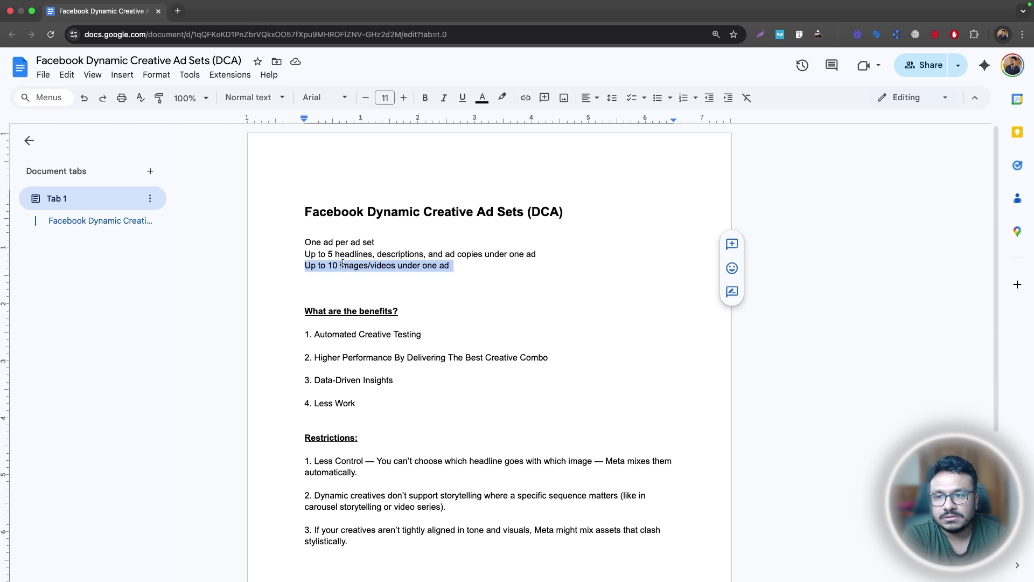
left_click(326, 264)
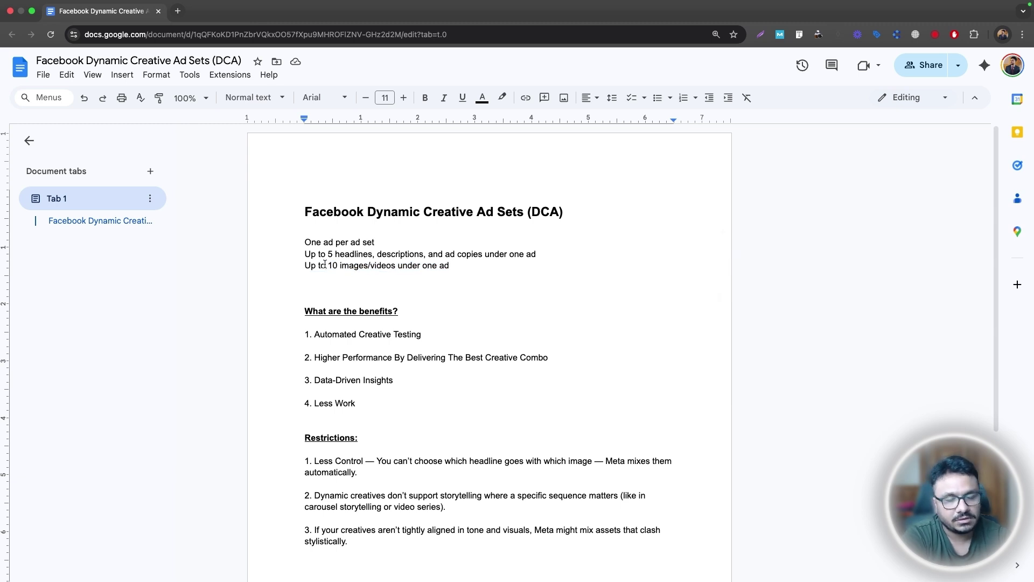
left_click_drag(458, 269, 289, 249)
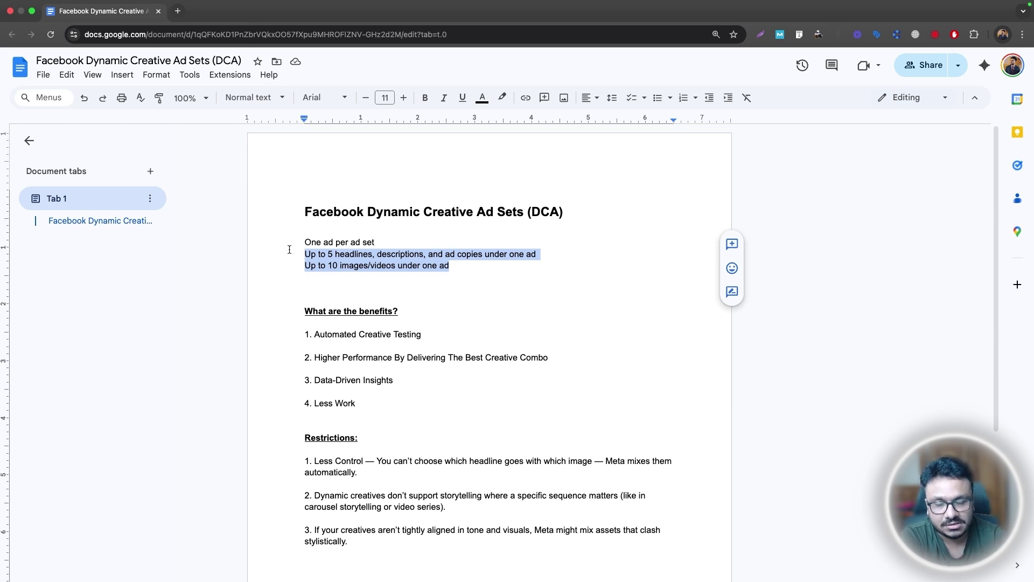
scroll(289, 249, "down", 1)
left_click(306, 301)
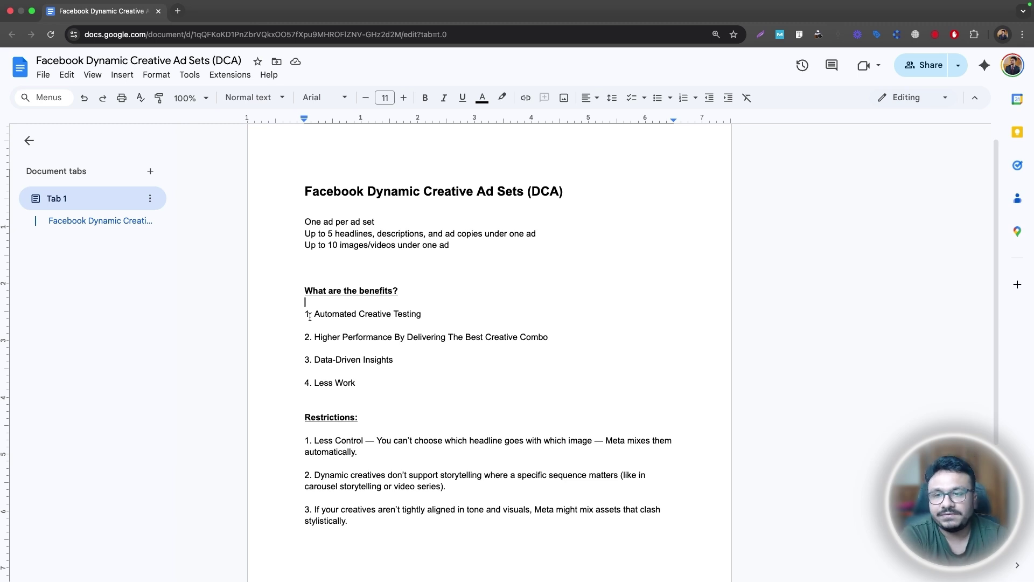
Step: Highlight each benefit: Automated Creative Testing, Higher Performance, Data-Driven Insights and Less Work
left_click_drag(310, 317, 433, 319)
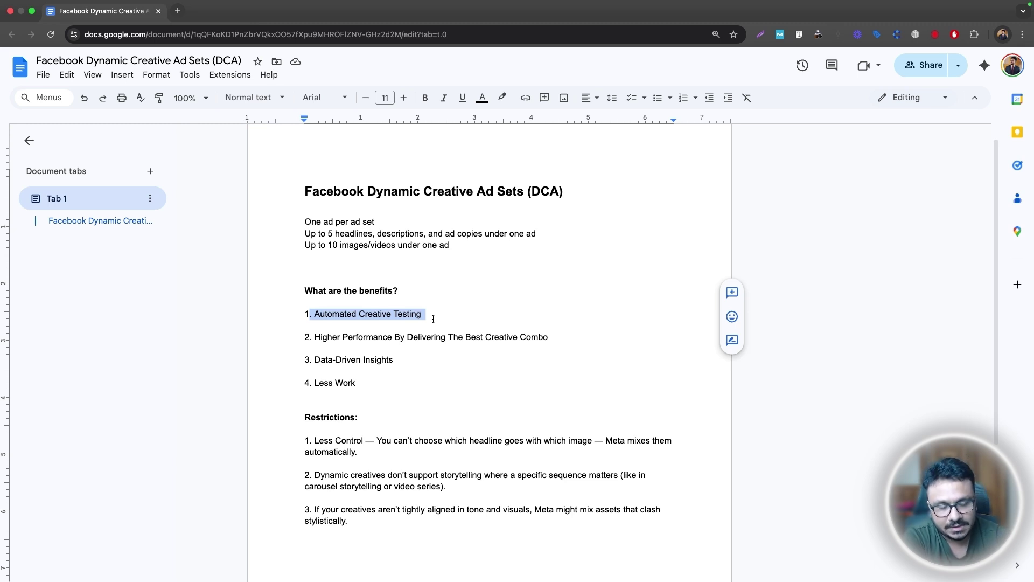
left_click_drag(307, 338, 339, 345)
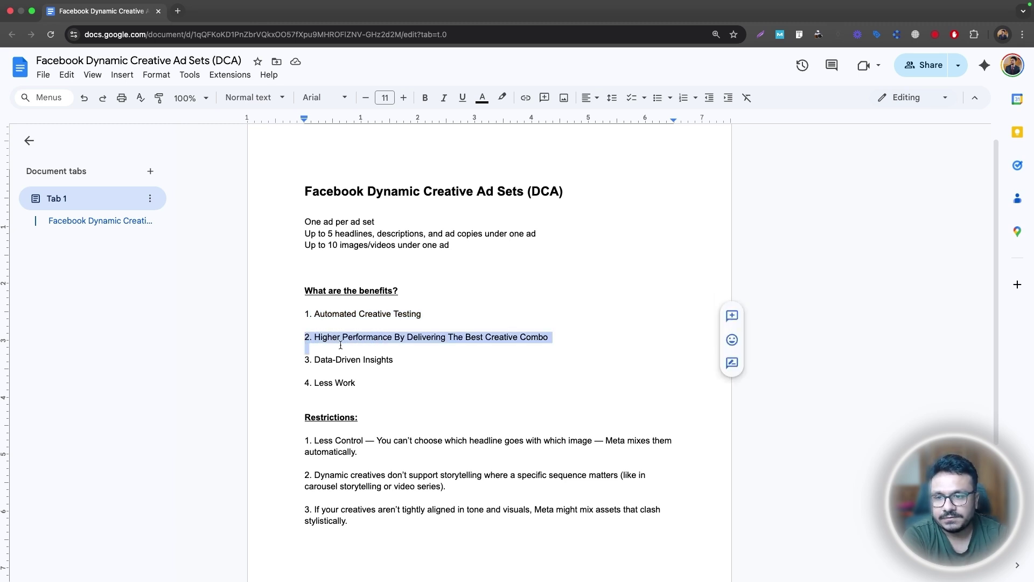
left_click(340, 345)
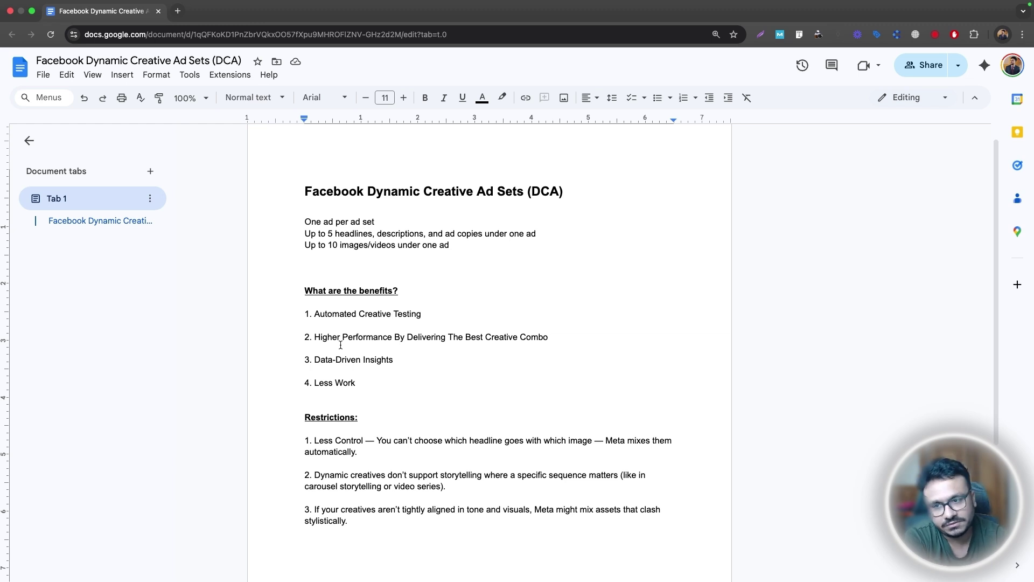
double_click(346, 336)
triple_click(345, 336)
left_click(332, 337)
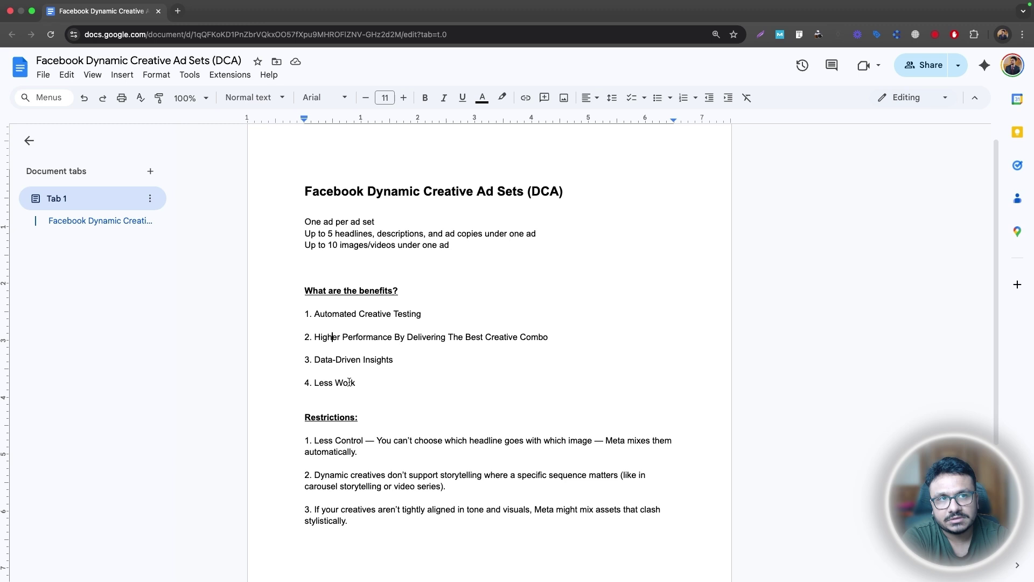
triple_click(339, 360)
left_click(334, 359)
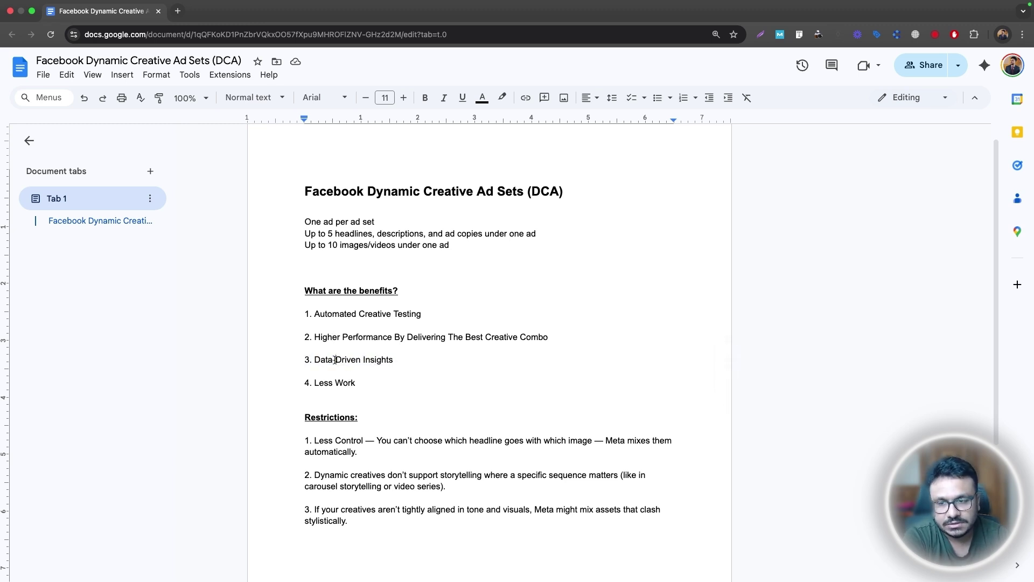
triple_click(329, 386)
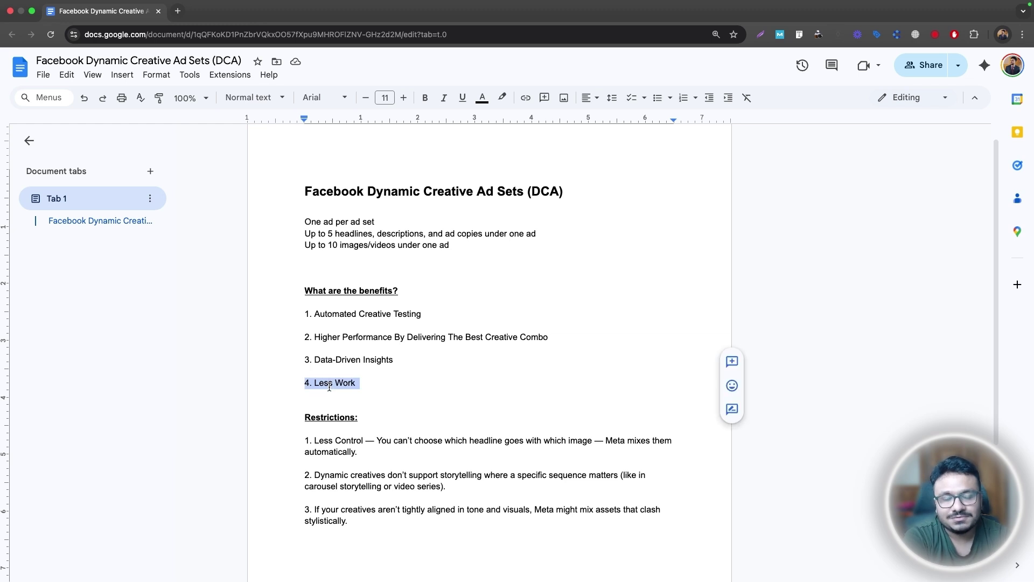
left_click(329, 387)
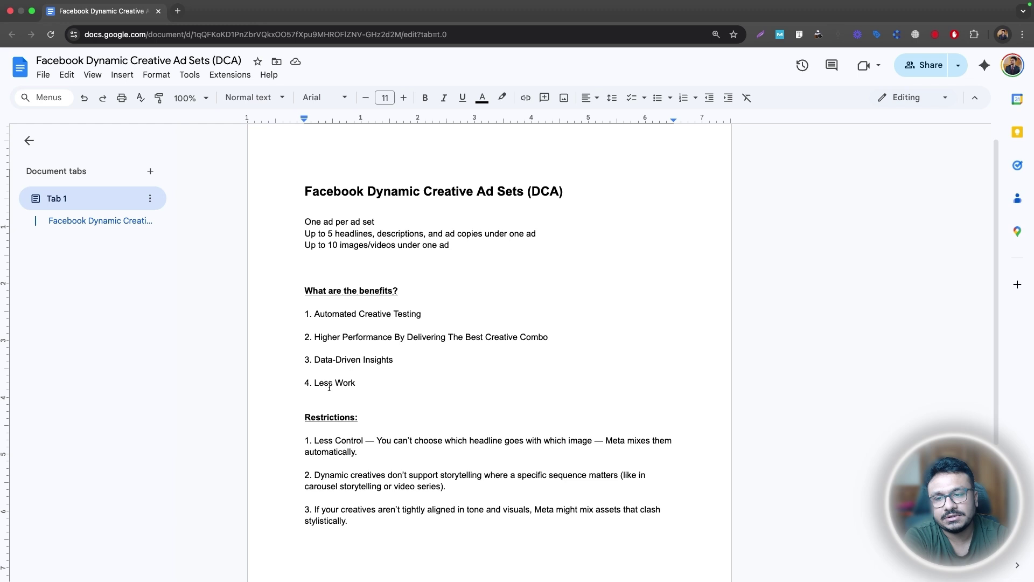
scroll(329, 386, "down", 2)
left_click_drag(358, 347, 284, 253)
left_click(328, 264)
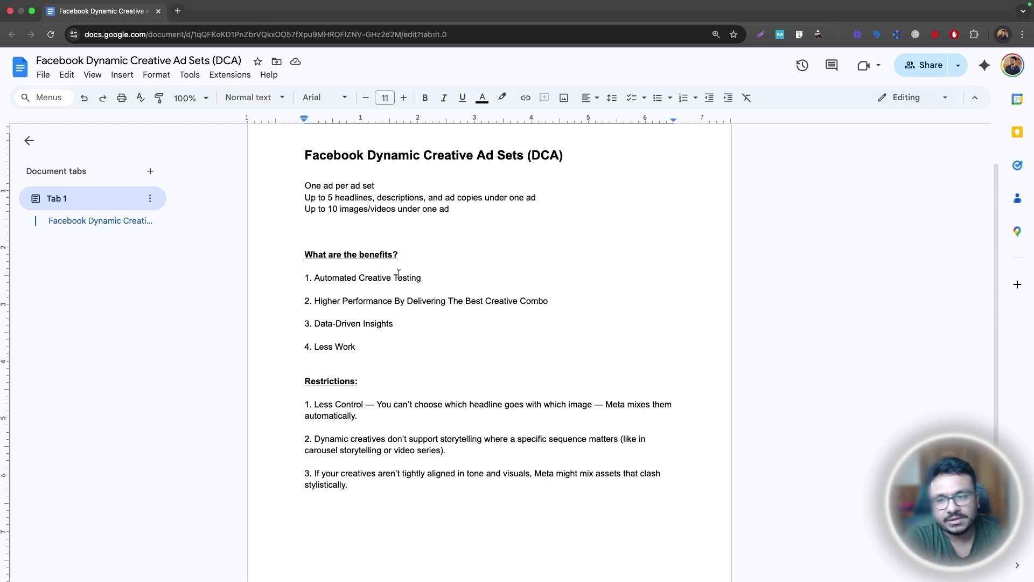
left_click_drag(369, 350, 279, 260)
left_click(314, 265)
Step: Highlight the Less Control, storytelling and mismatched-creatives restrictions, then return to the notes
scroll(314, 267, "down", 2)
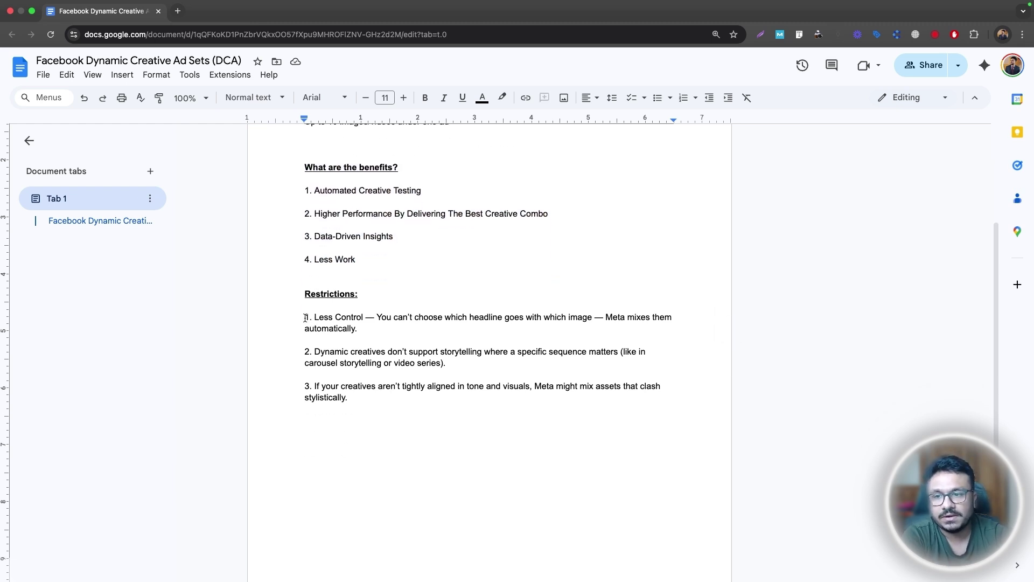
left_click_drag(305, 319, 365, 317)
left_click(366, 317)
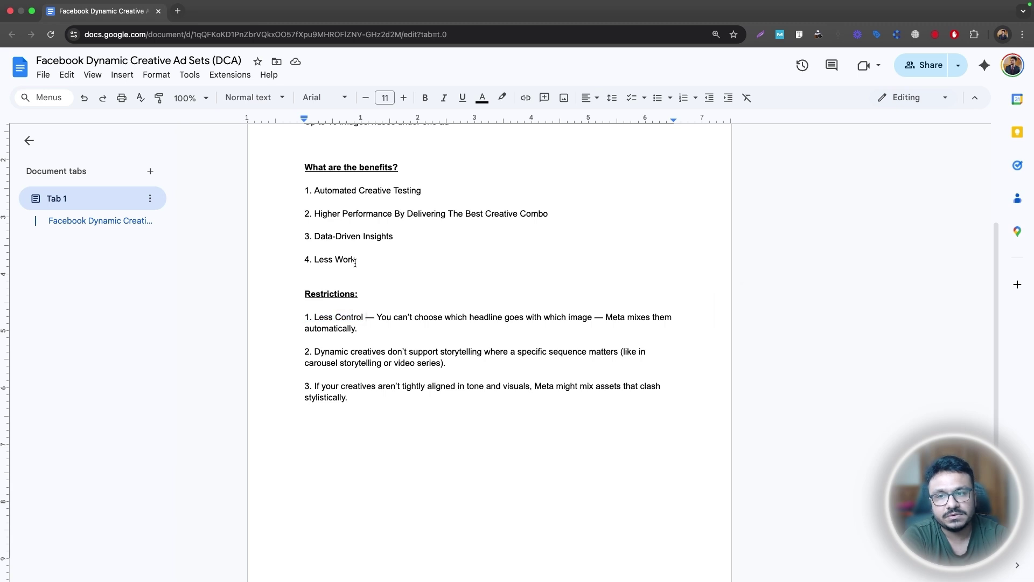
left_click_drag(354, 260, 298, 263)
left_click_drag(305, 319, 363, 320)
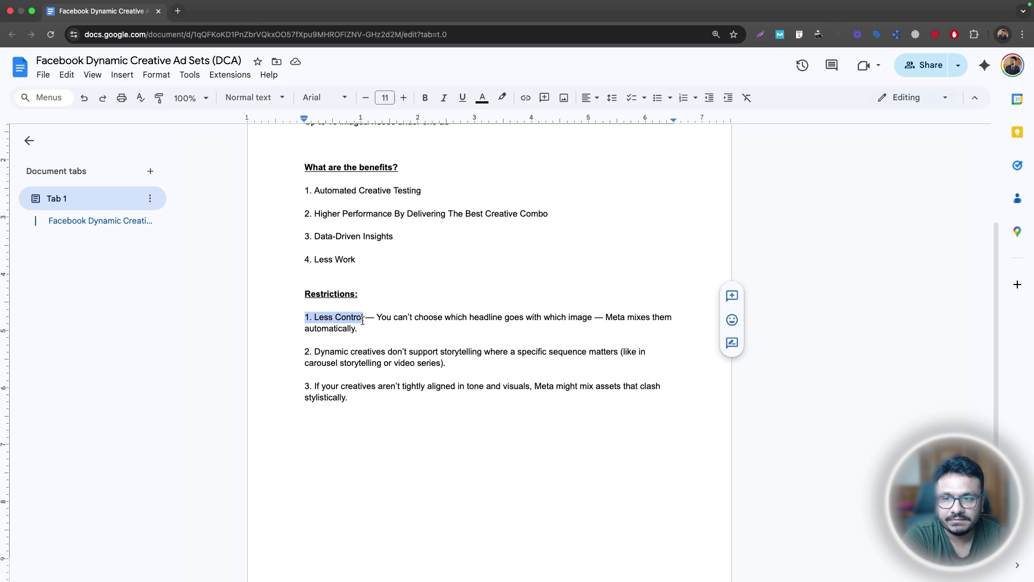
left_click(363, 319)
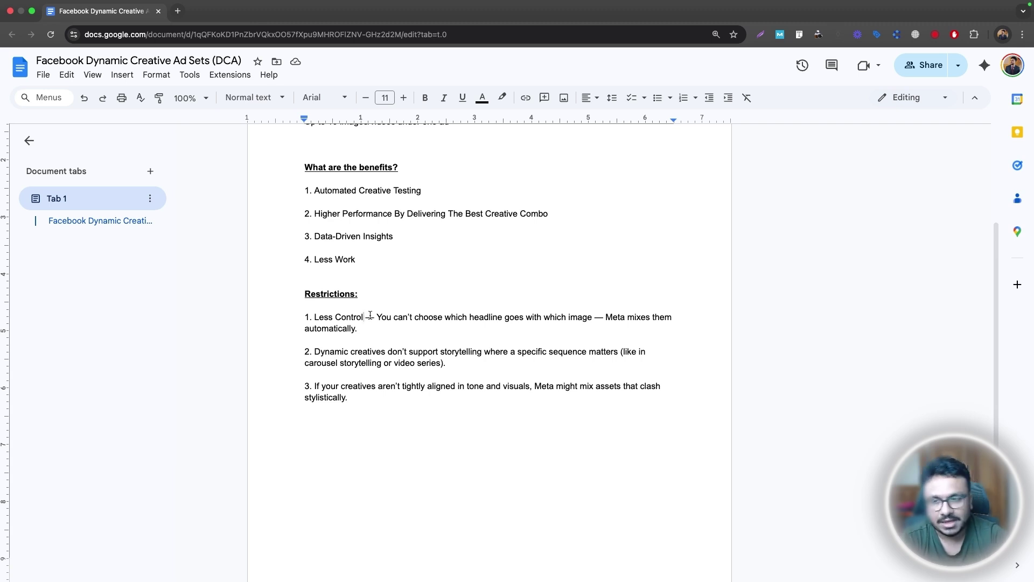
left_click_drag(304, 352, 621, 352)
left_click(620, 352)
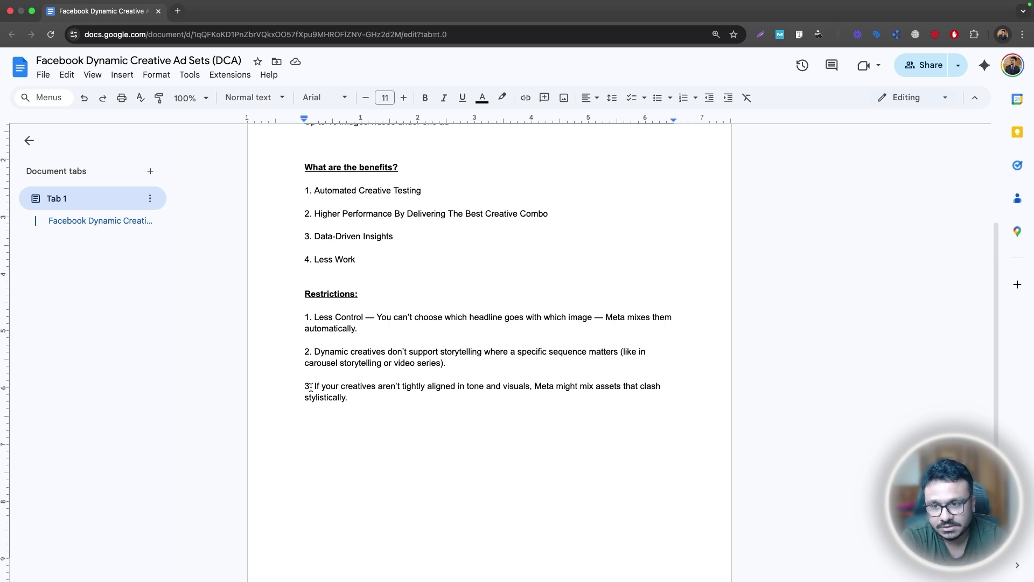
left_click_drag(309, 386, 435, 400)
left_click(436, 400)
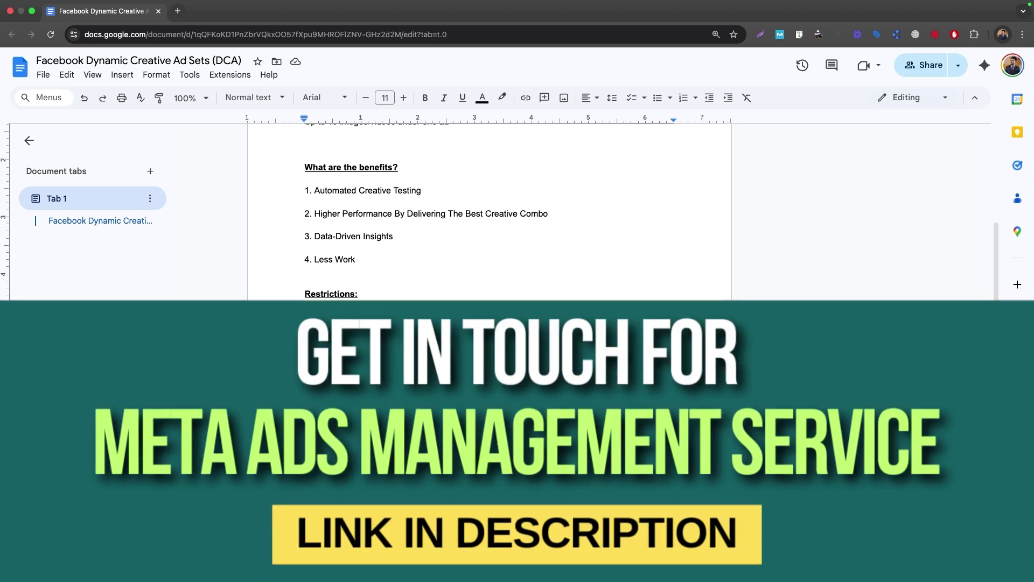
scroll(489, 210, "up", 1)
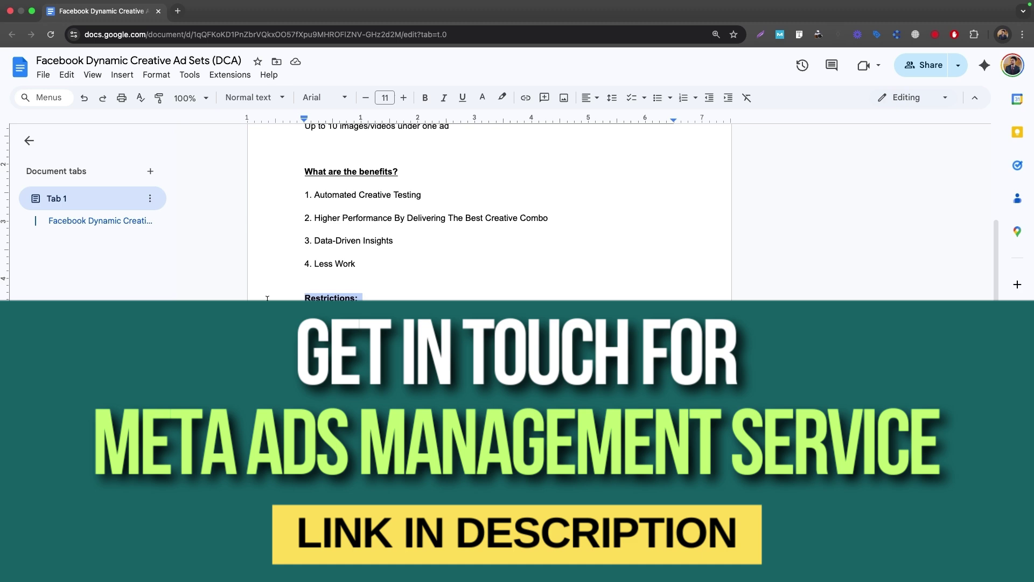
left_click(288, 300)
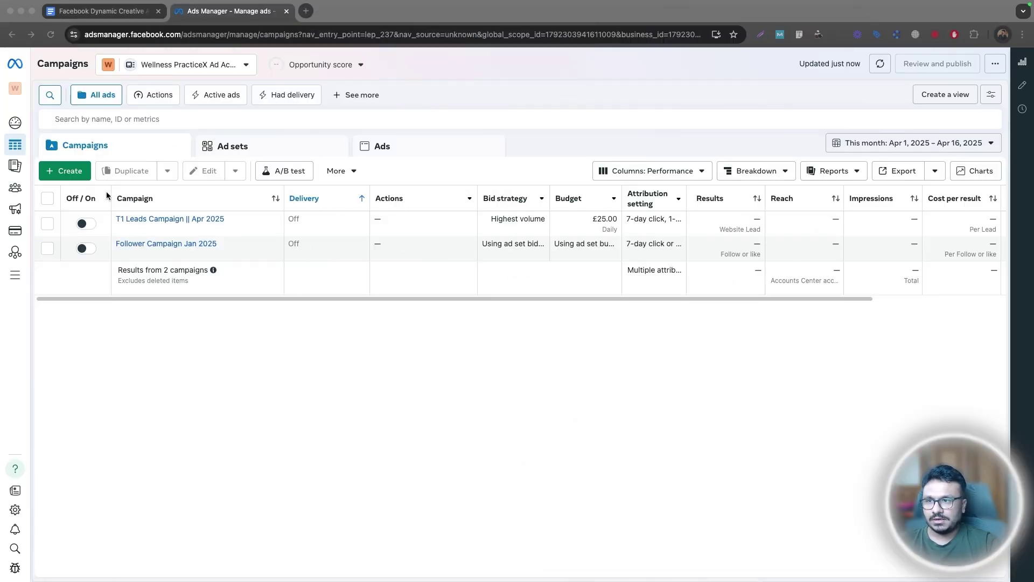
Step: Create a draft campaign with the Leads objective and dismiss the Advantage+ popup
left_click(112, 149)
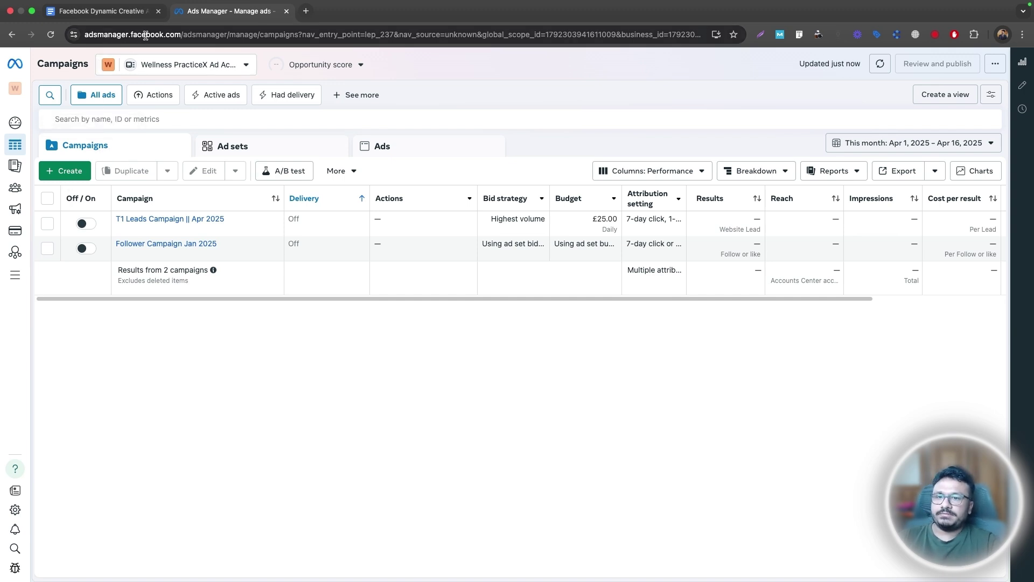
left_click(77, 179)
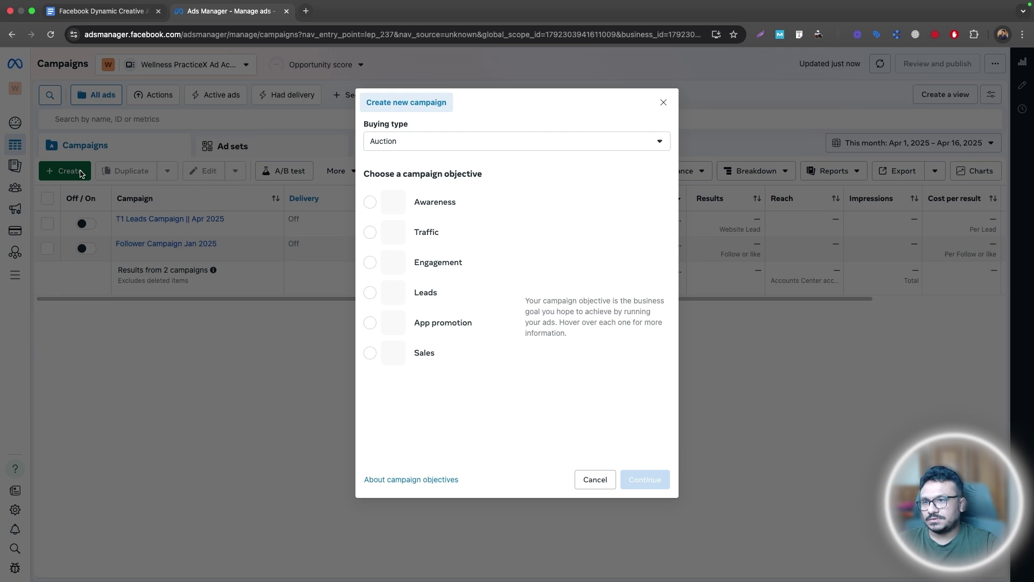
left_click(371, 295)
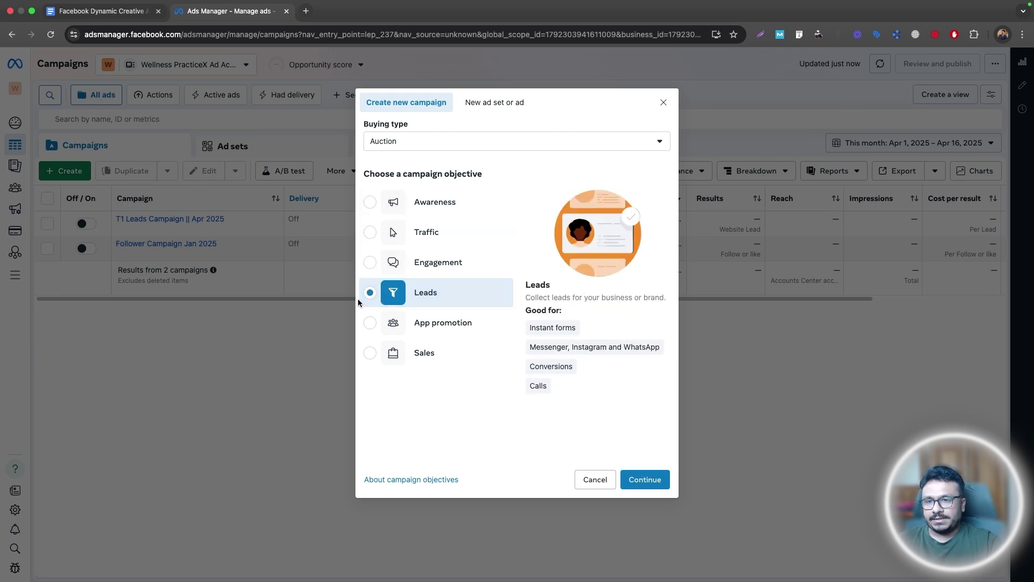
left_click(639, 479)
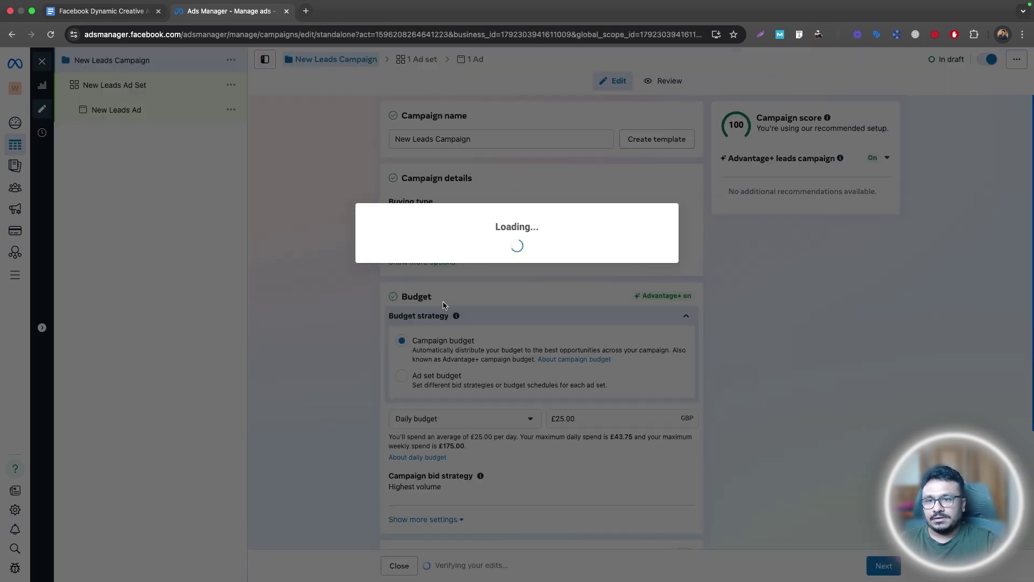
left_click(621, 150)
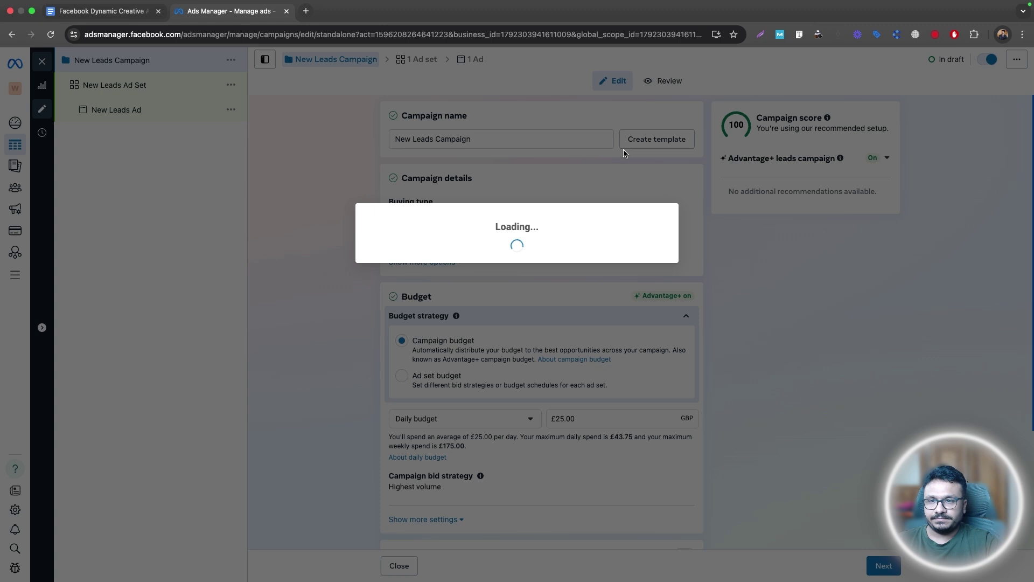
Step: Rename the campaign 'DCA Campaign Apr 2025' and switch the budget strategy to Ad set budget
left_click_drag(504, 139, 363, 131)
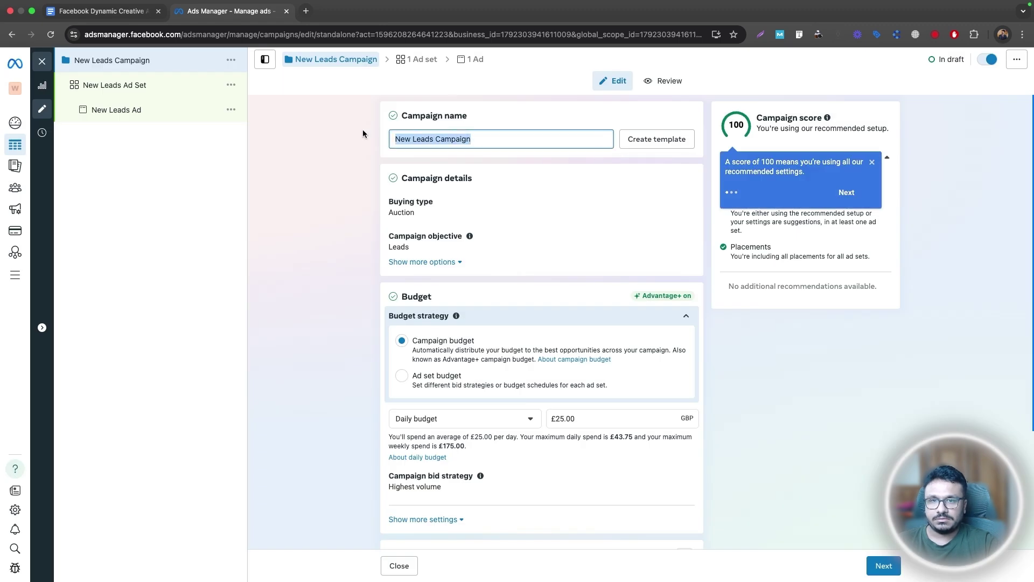
triple_click(537, 139)
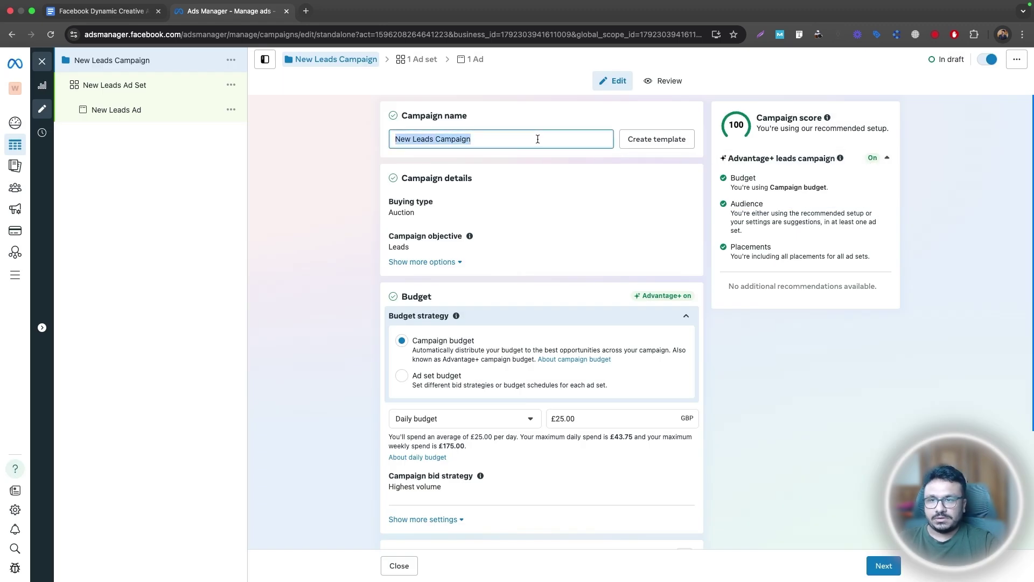
type("DCA ")
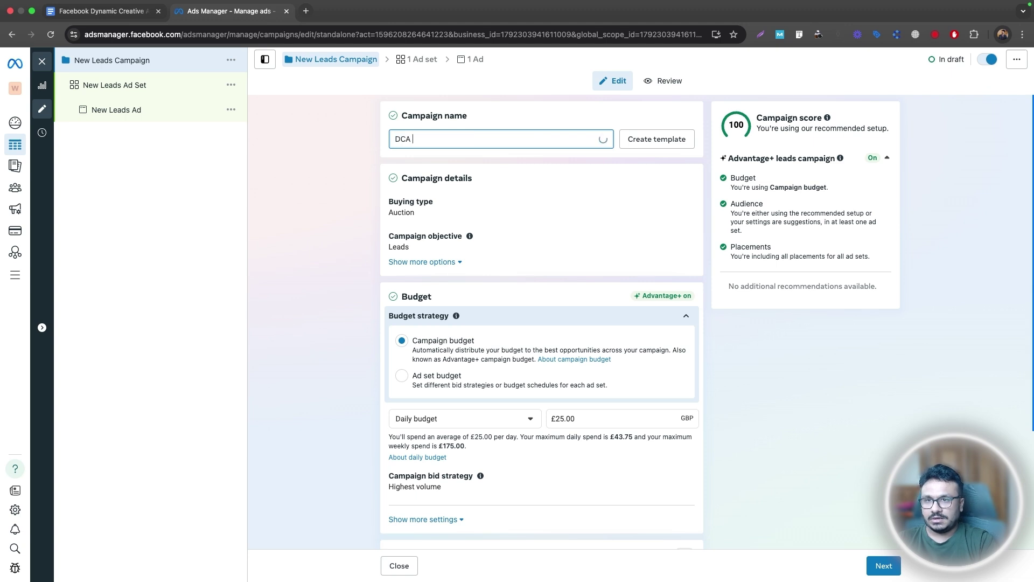
type("Campaign Apr 20-2")
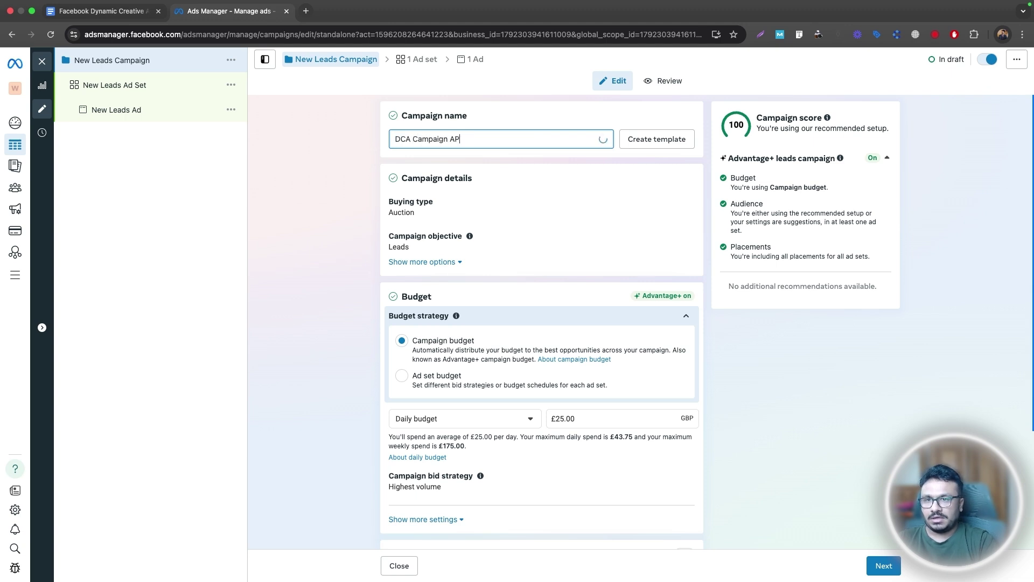
type("5")
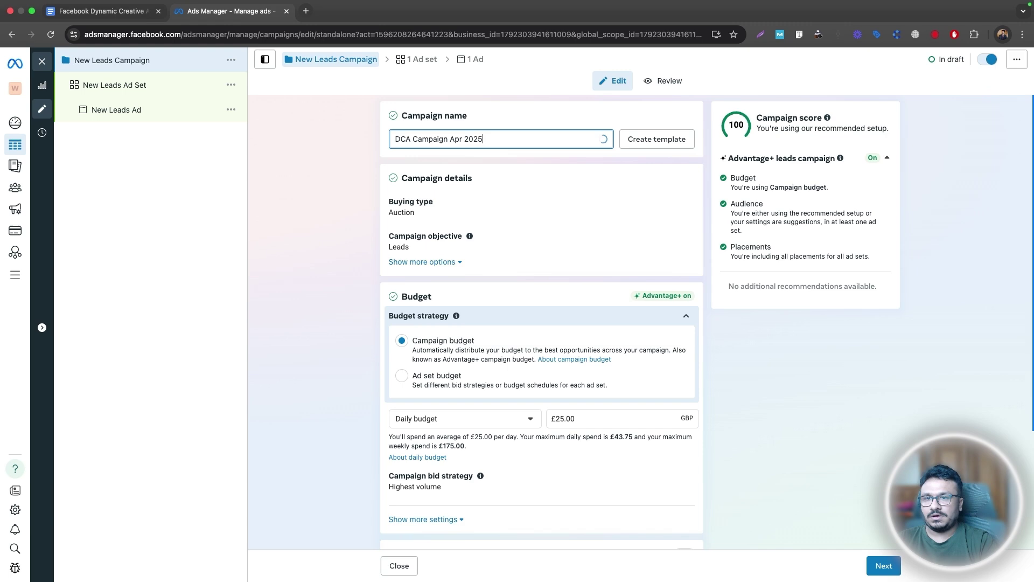
scroll(321, 296, "down", 3)
left_click(400, 217)
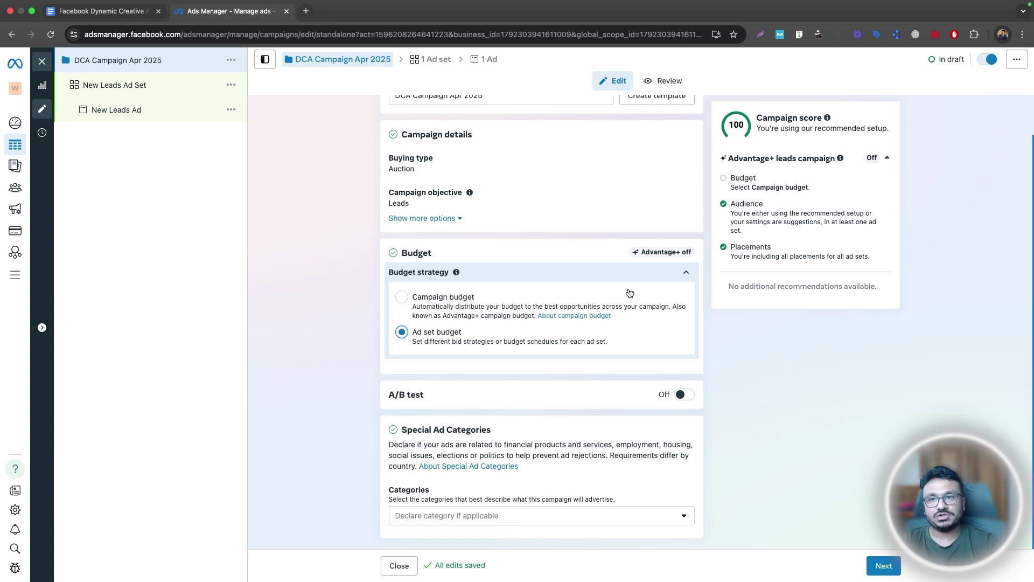
Step: Name the ad set 'Broad Adv+' with Website as the conversion location
left_click(881, 565)
triple_click(391, 139)
type("B")
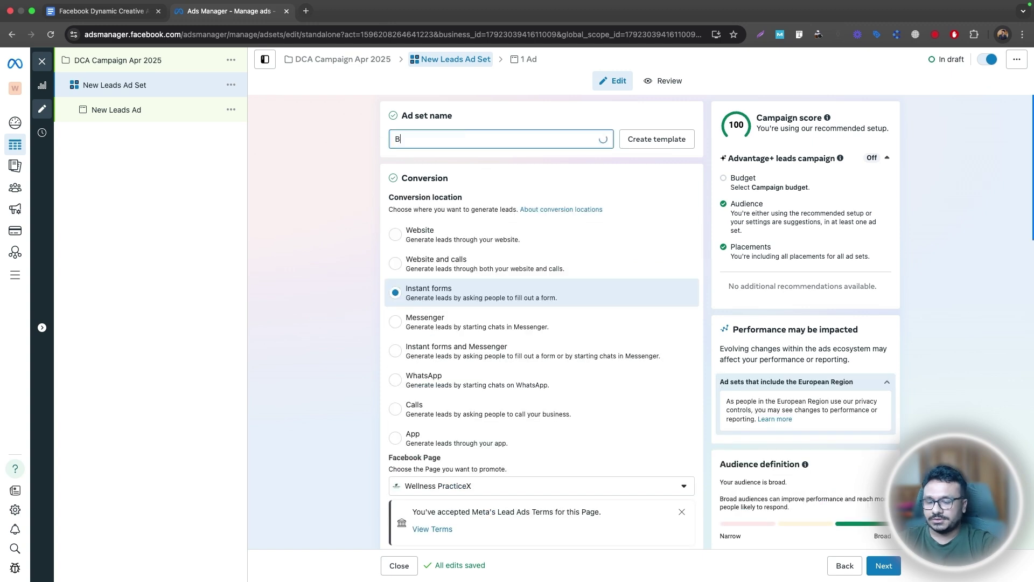
type("road Ad")
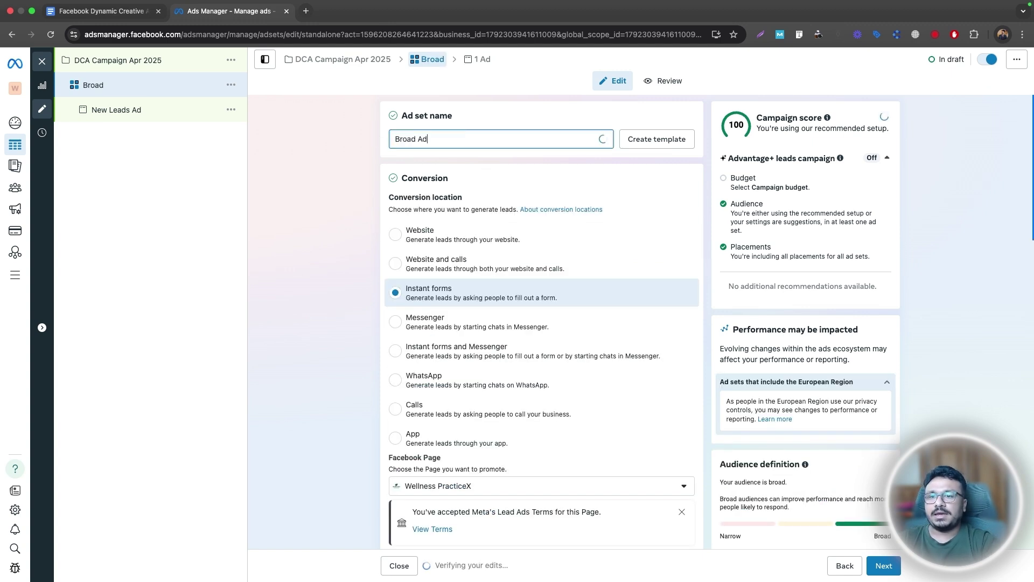
type("v+")
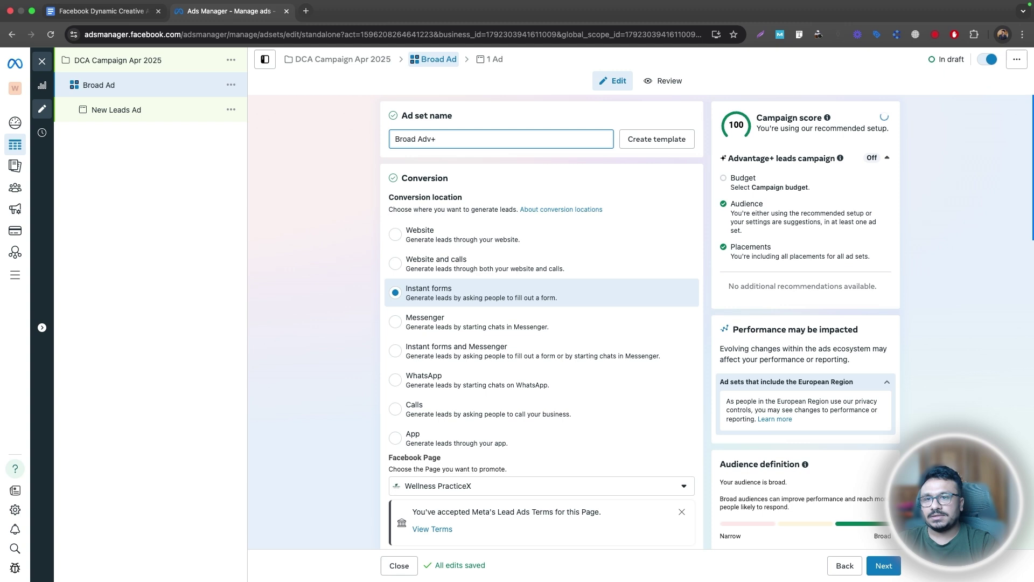
left_click(397, 238)
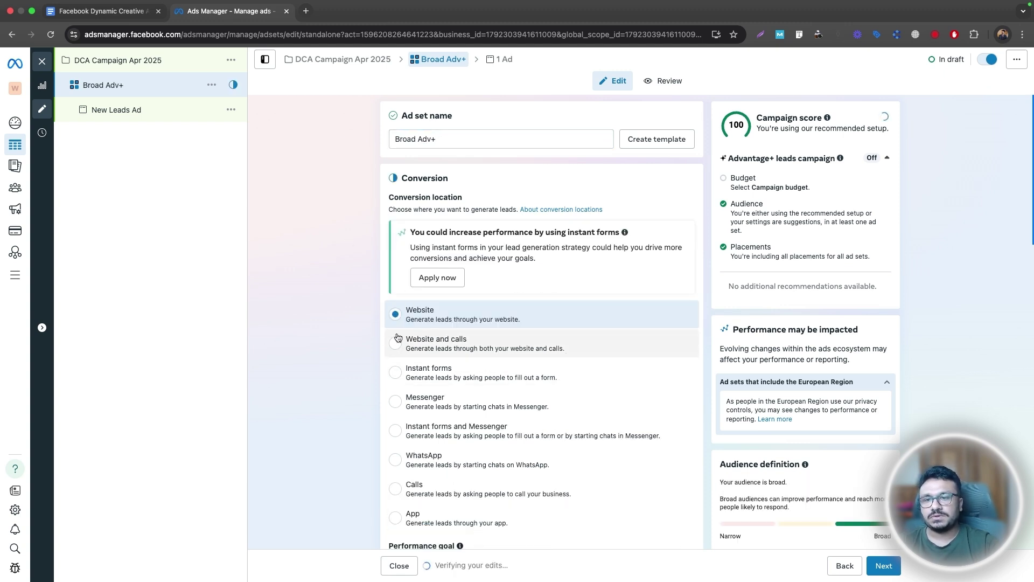
Step: Choose the Wellness PracticeX Website Pixel dataset and the Lead conversion event
scroll(397, 338, "down", 6)
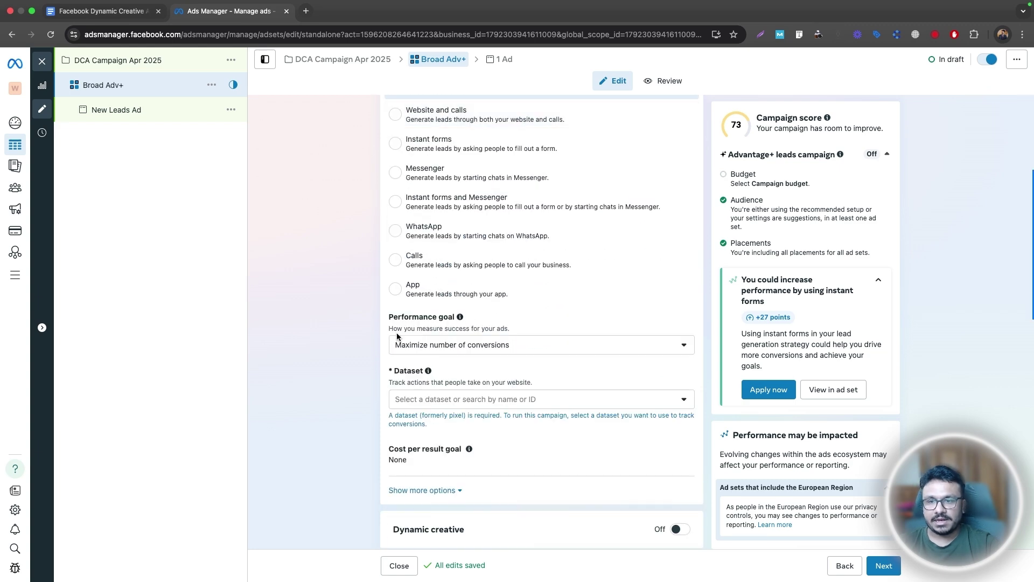
left_click(413, 304)
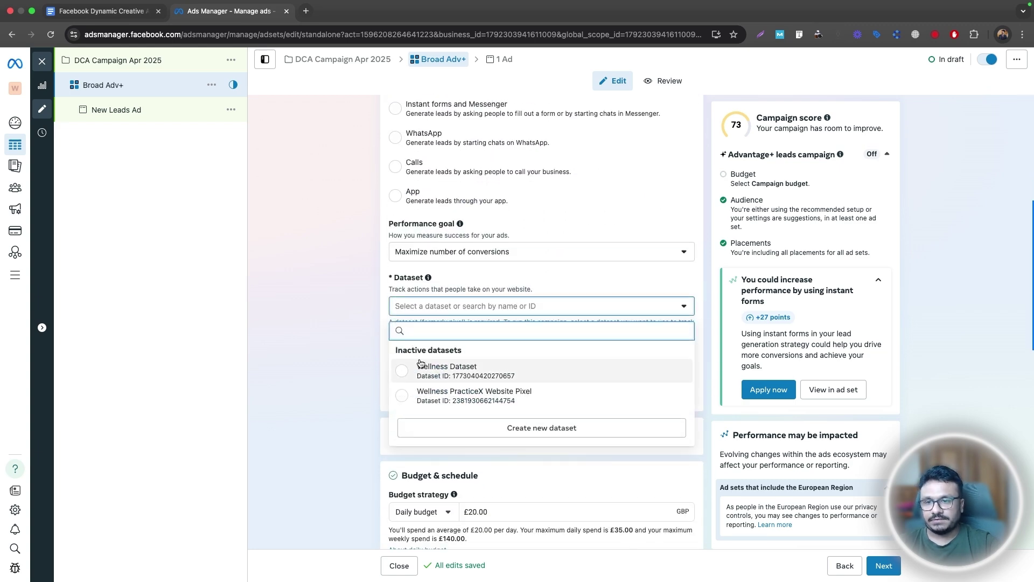
left_click(426, 391)
left_click(449, 351)
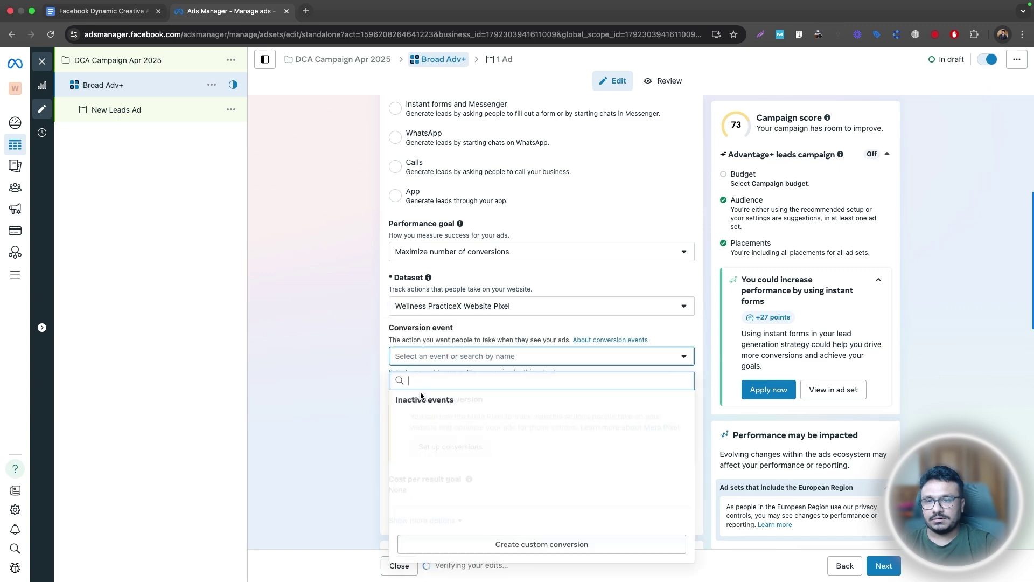
left_click(429, 470)
left_click(380, 443)
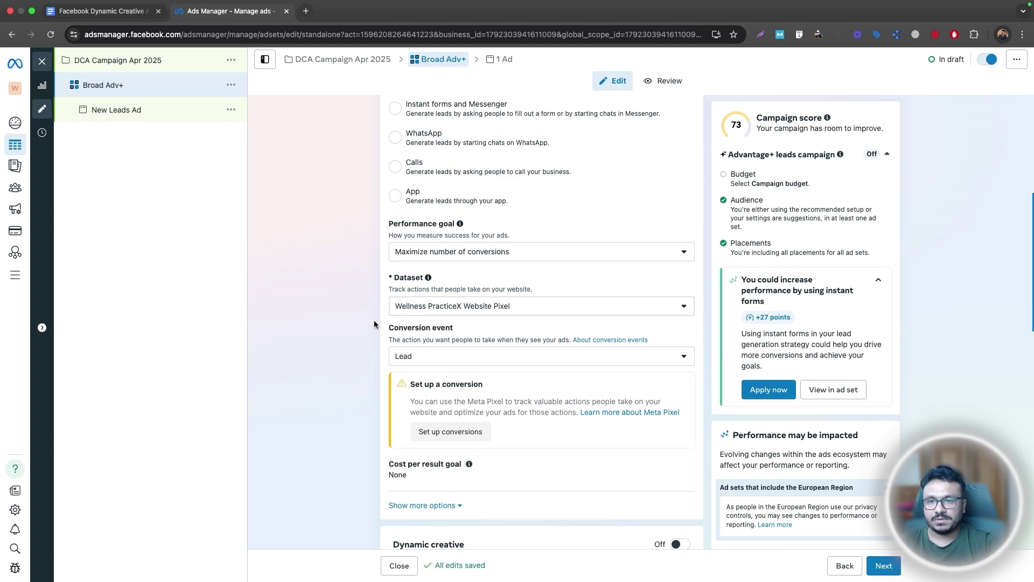
Step: Clear the old amount from the £20.00 daily budget field
scroll(422, 310, "down", 1)
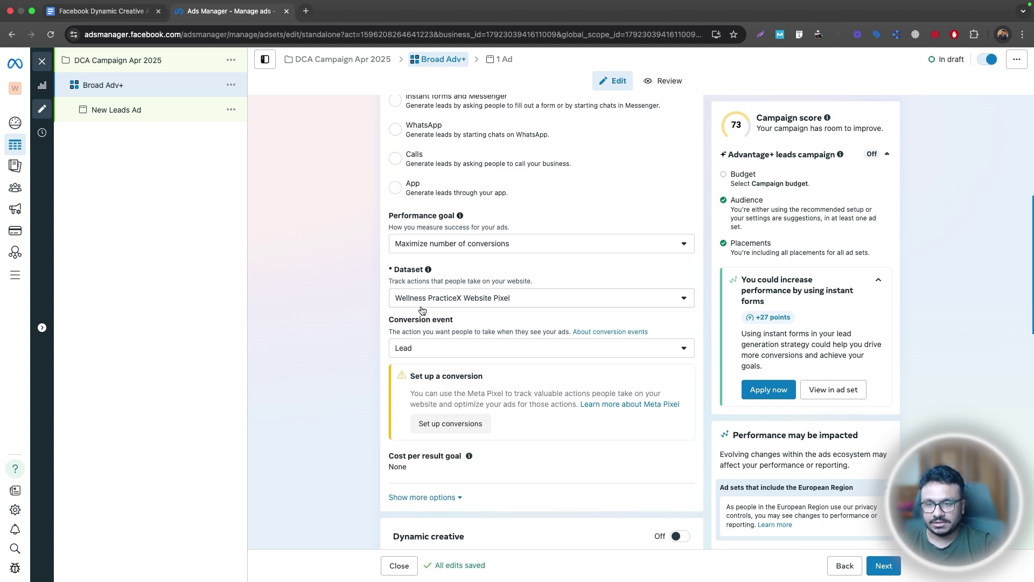
scroll(422, 310, "down", 3)
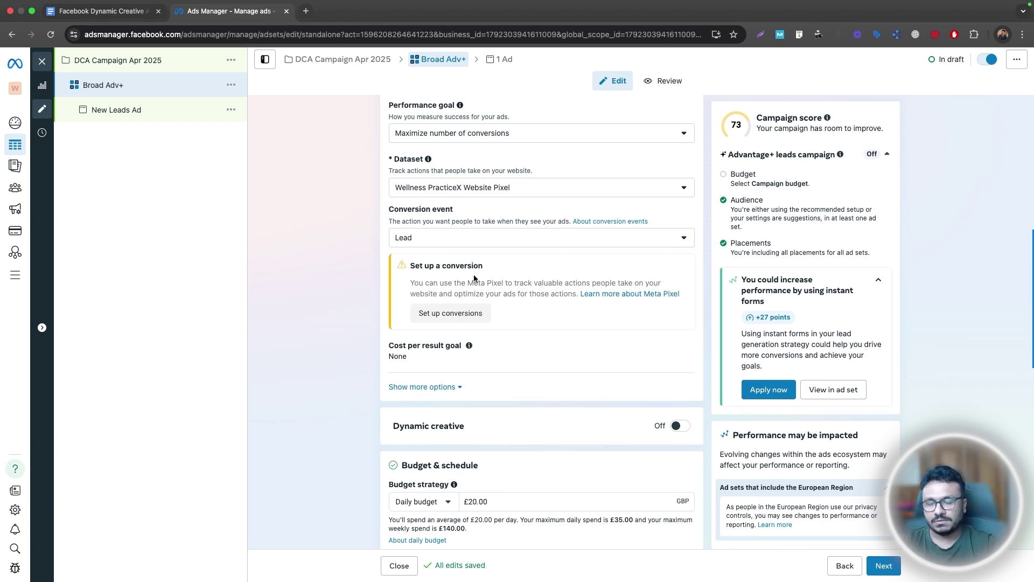
scroll(342, 318, "down", 6)
scroll(342, 317, "down", 3)
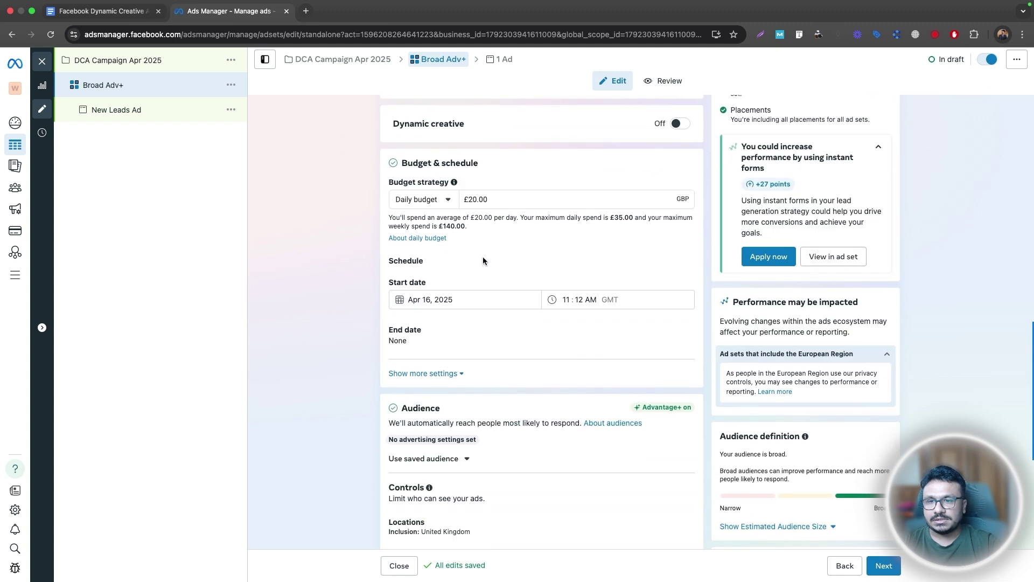
left_click(470, 199)
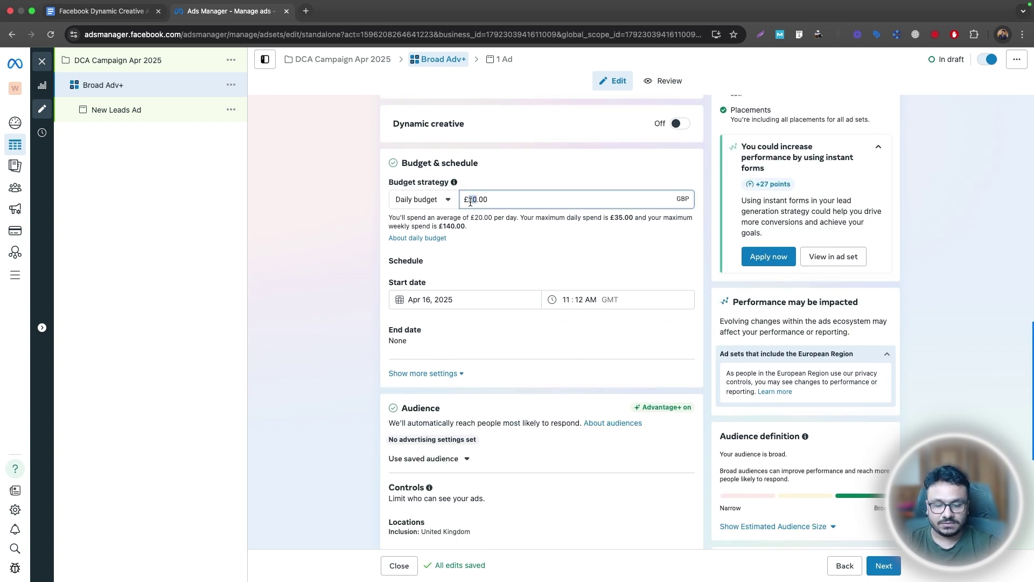
key("BackSpace")
Step: Set the ad set's daily budget to £10.00
type("1")
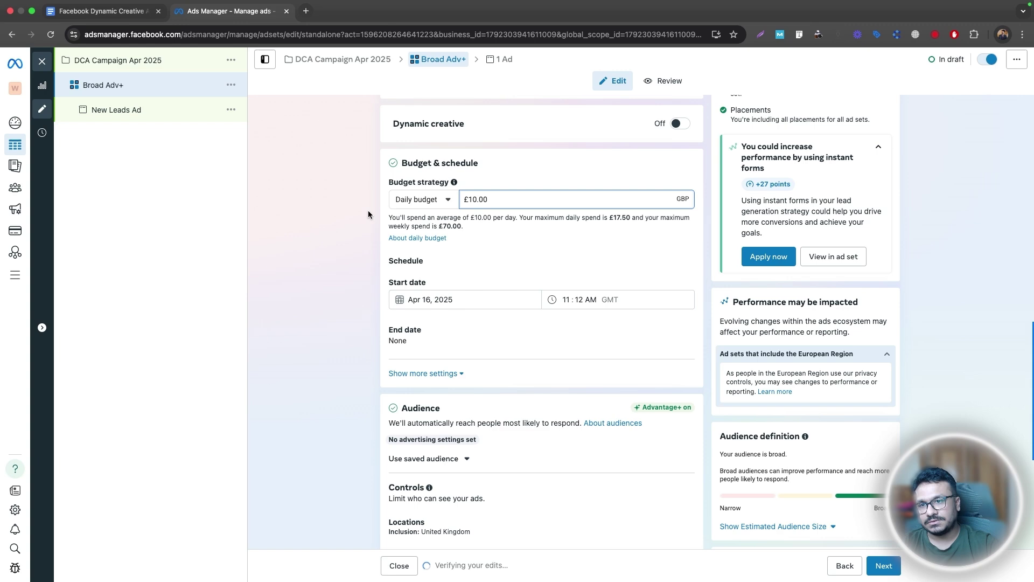
left_click(370, 215)
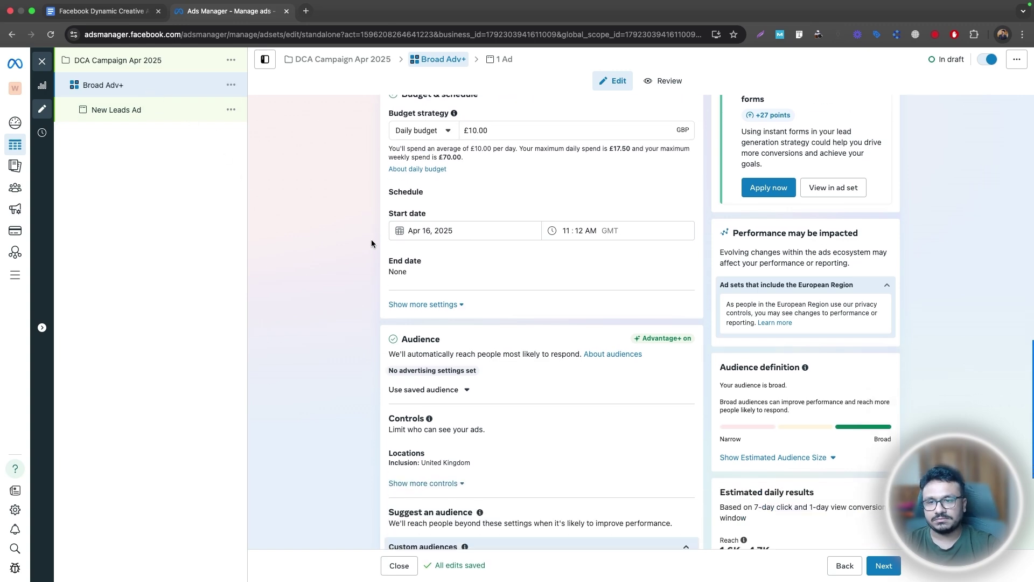
scroll(374, 240, "down", 5)
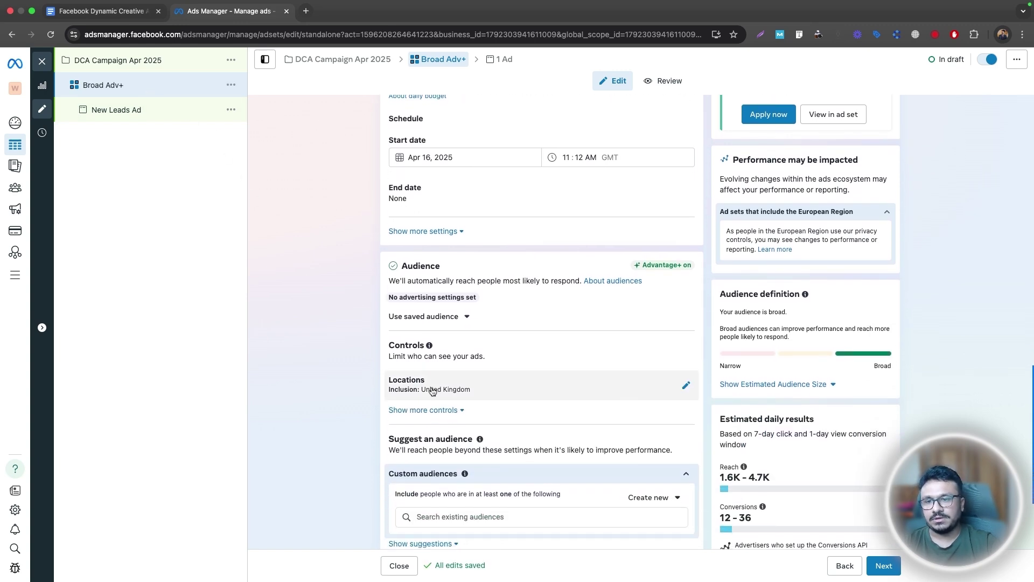
Step: Add United Arab Emirates and Ireland to the United Kingdom location targeting
left_click(686, 385)
left_click(484, 475)
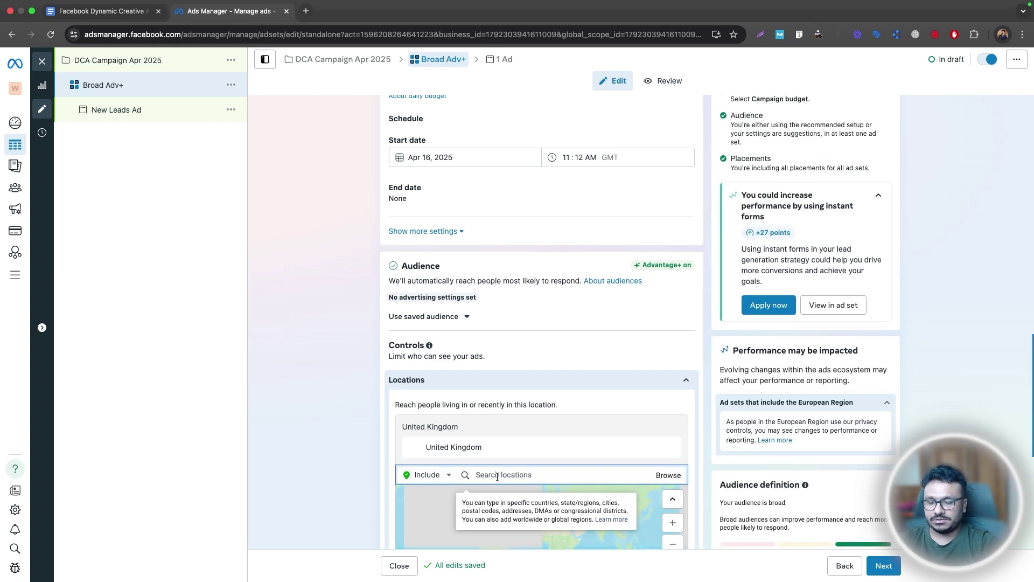
type("United")
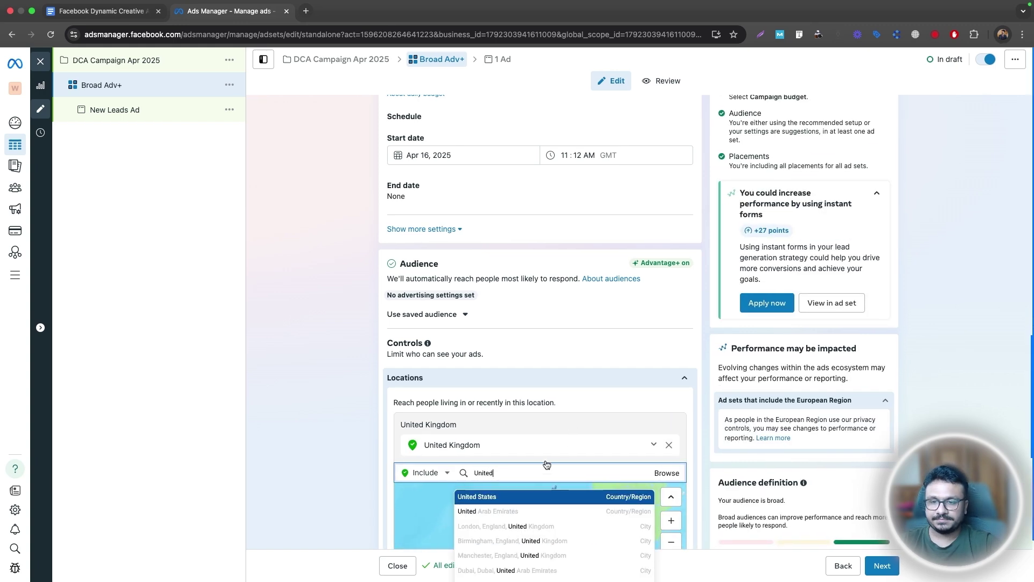
left_click(500, 506)
type("Ireland")
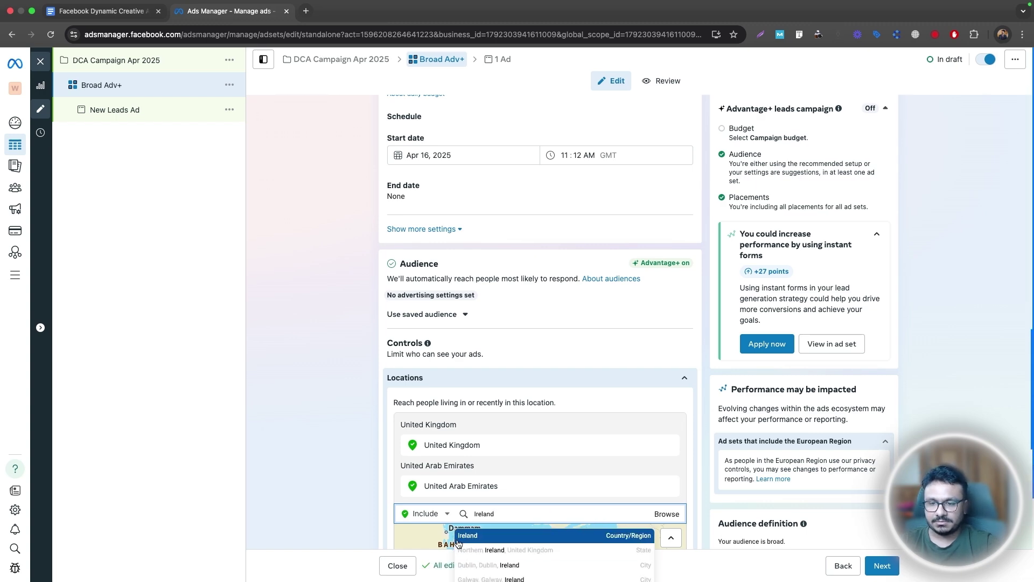
left_click(458, 534)
scroll(336, 482, "down", 3)
scroll(336, 483, "up", 3)
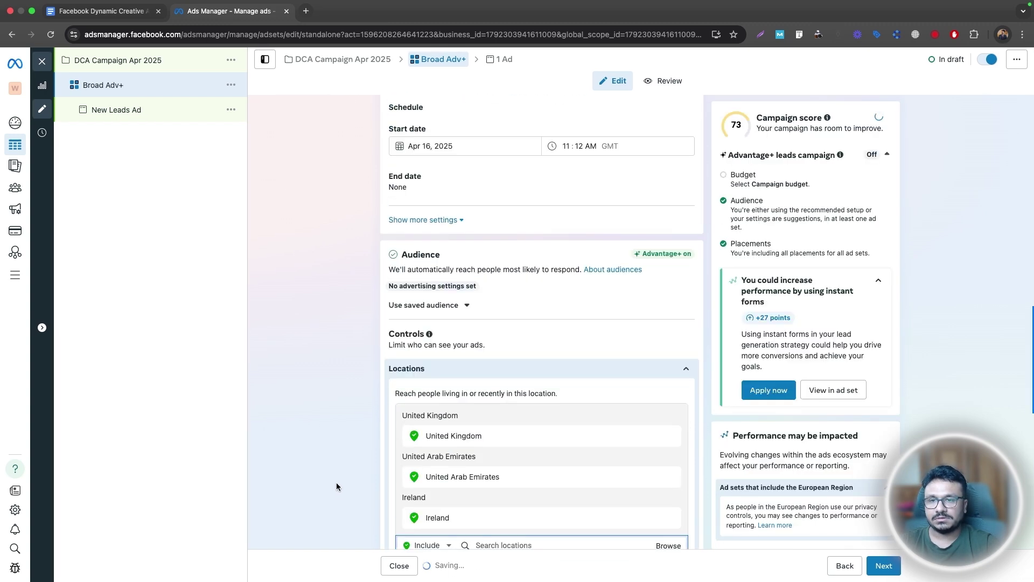
scroll(336, 482, "up", 4)
scroll(336, 483, "up", 3)
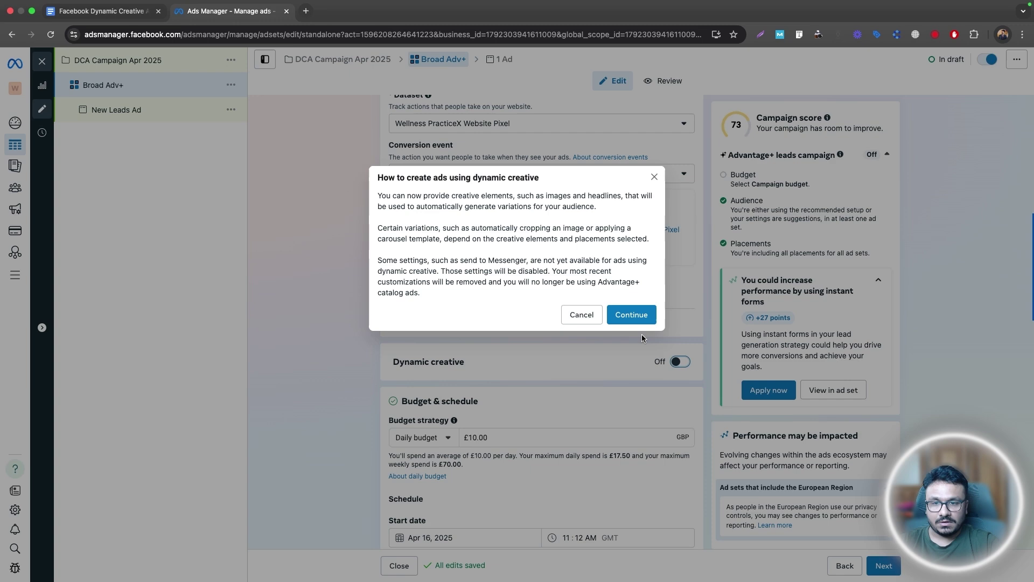
Step: Confirm turning on dynamic creative and scroll through the ad set form
left_click(631, 314)
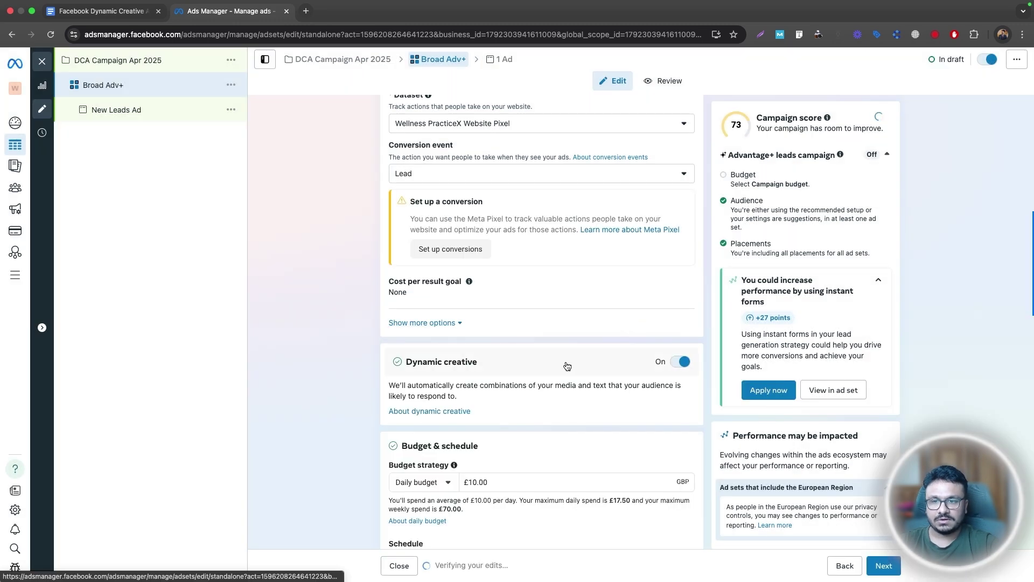
scroll(560, 377, "down", 2)
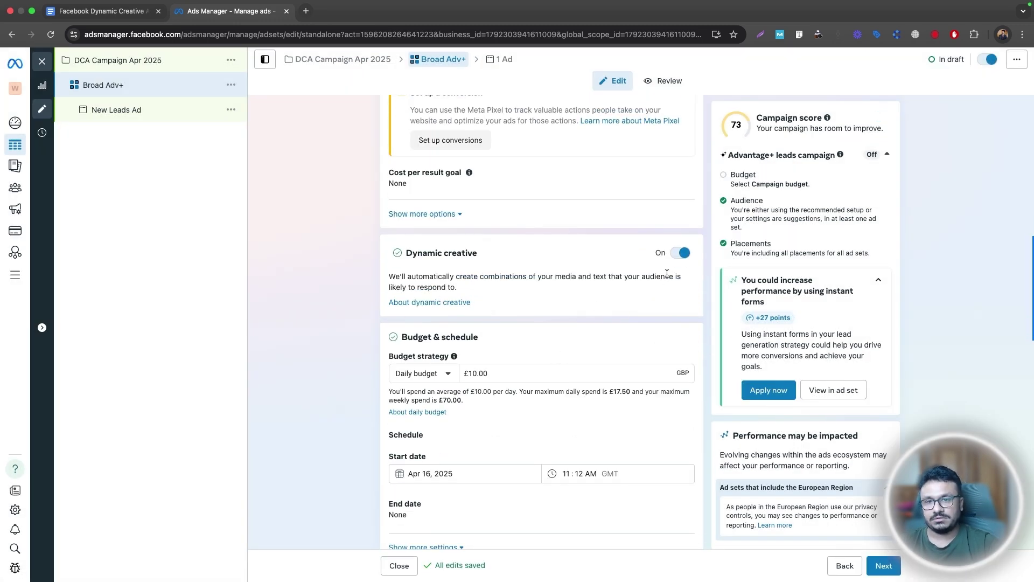
scroll(666, 273, "down", 7)
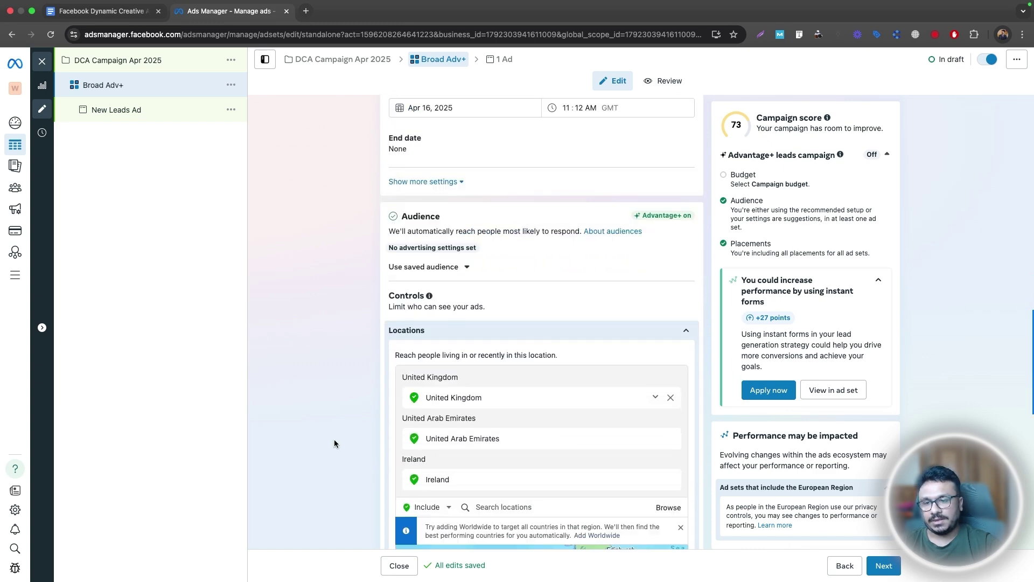
scroll(392, 385, "down", 7)
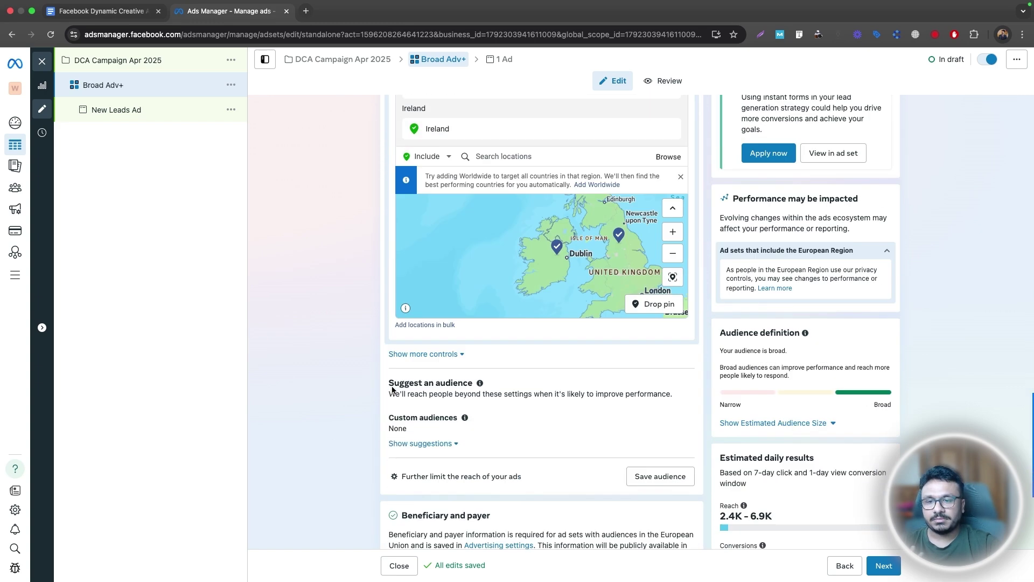
scroll(392, 386, "down", 2)
scroll(392, 385, "down", 2)
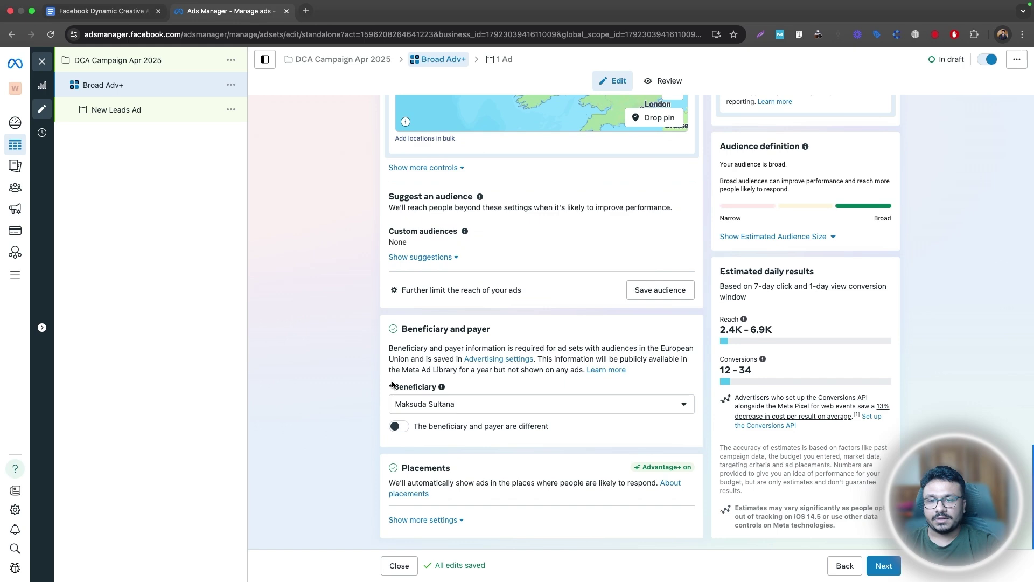
scroll(392, 382, "up", 4)
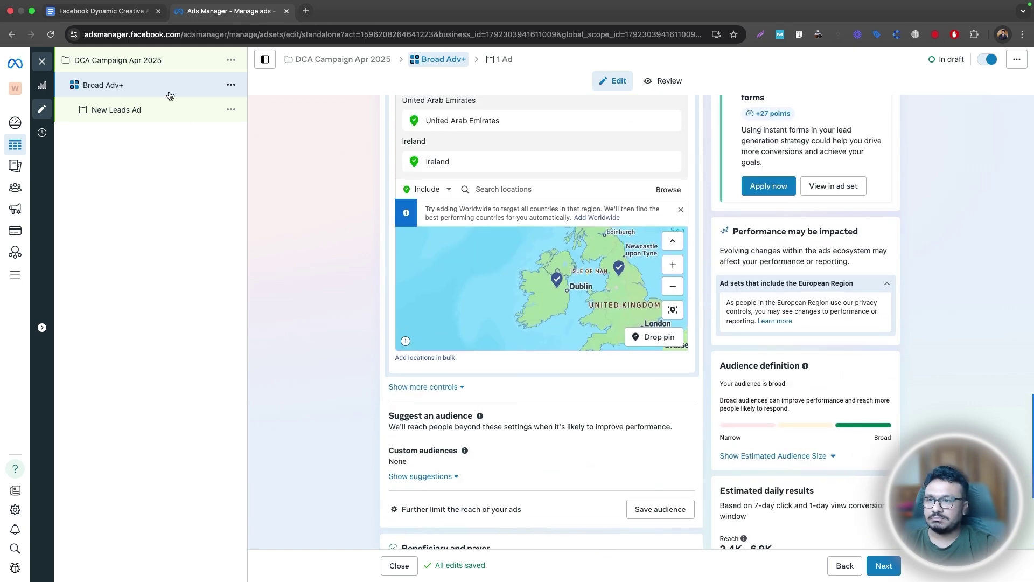
scroll(334, 170, "up", 1)
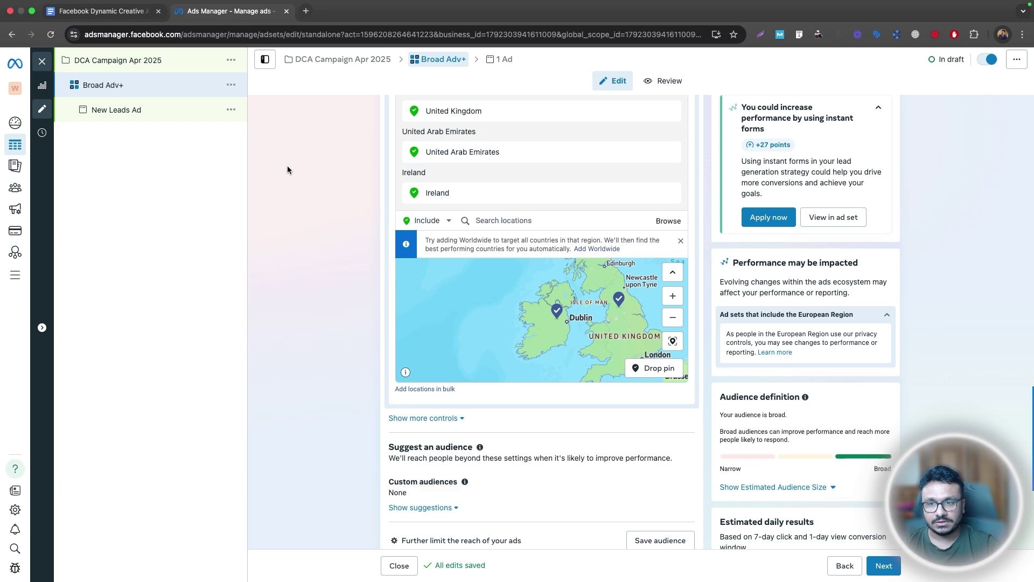
scroll(353, 177, "down", 5)
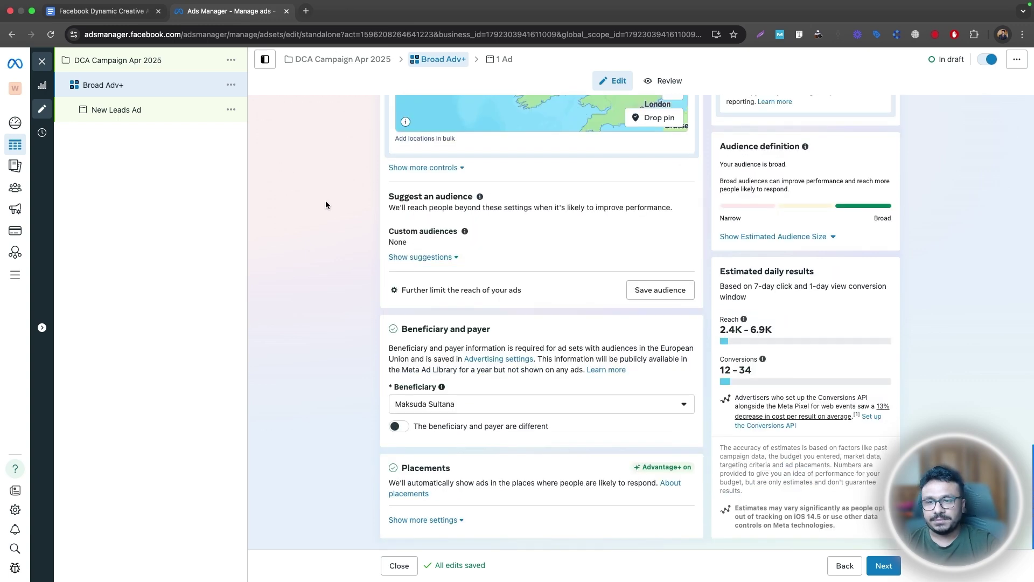
Step: Return from the ad level to Broad Adv+ and review its conversion, budget, audience and placements
left_click(875, 565)
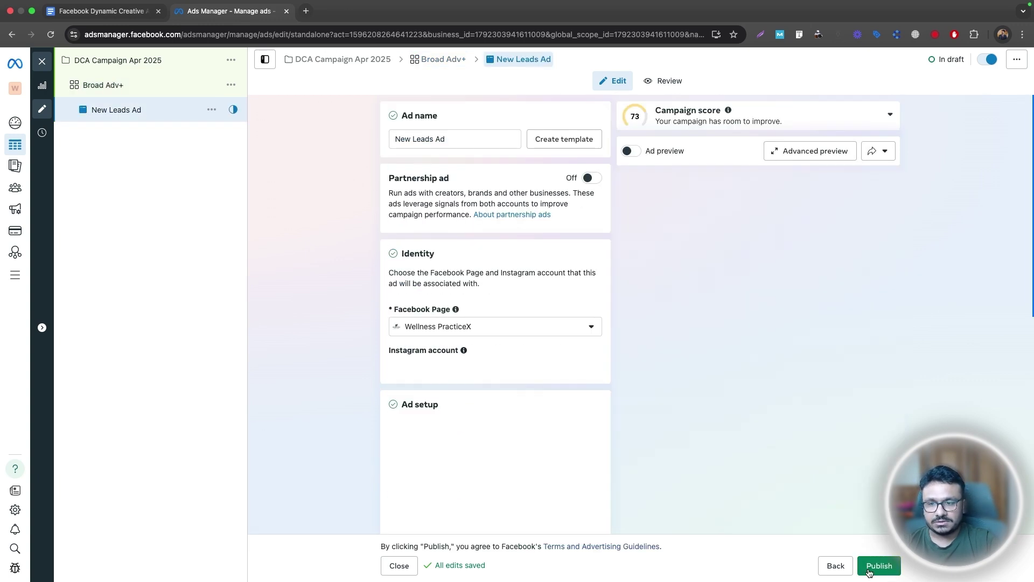
left_click(102, 84)
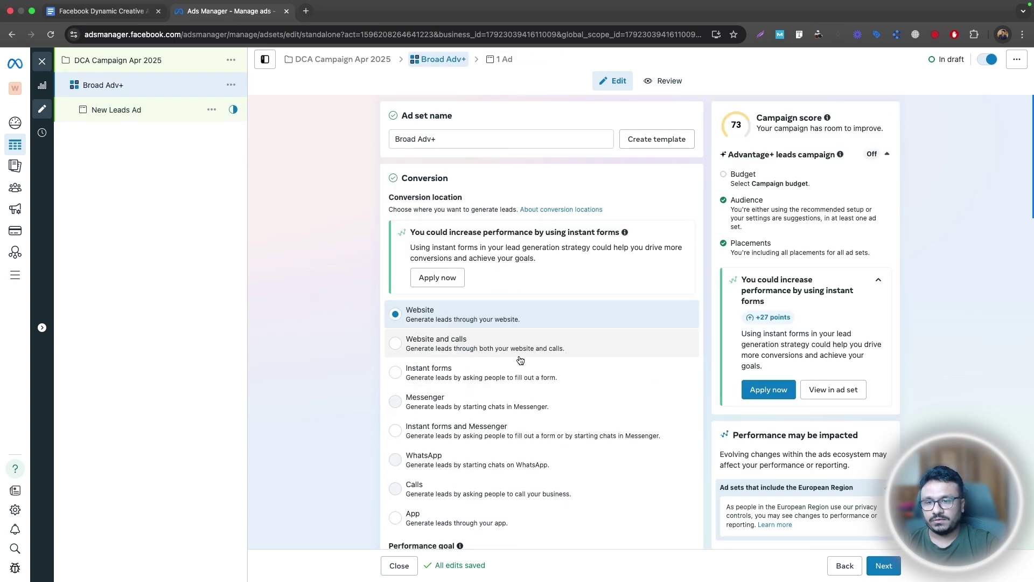
scroll(483, 421, "down", 5)
scroll(483, 421, "down", 10)
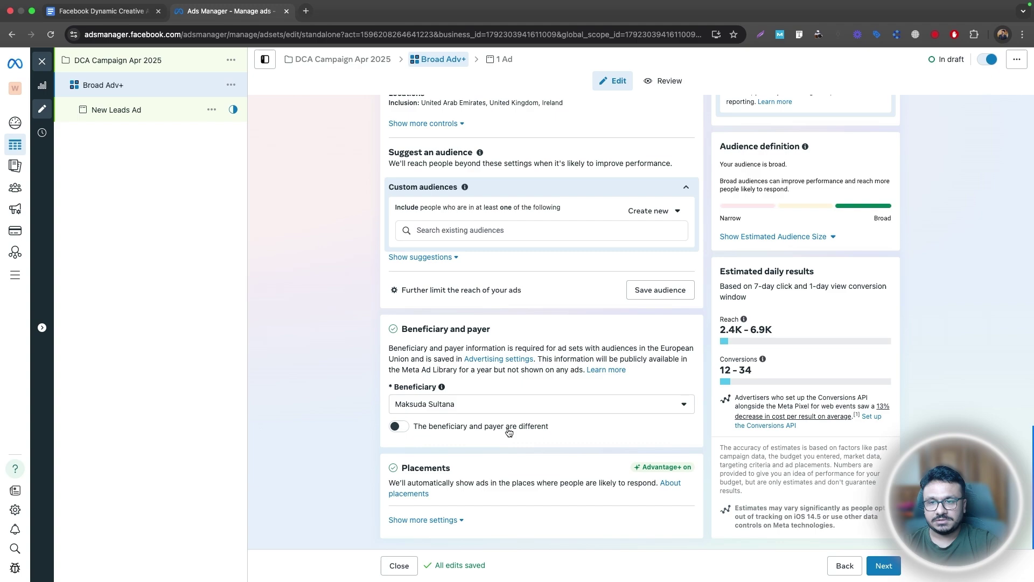
scroll(512, 432, "up", 5)
scroll(509, 432, "down", 5)
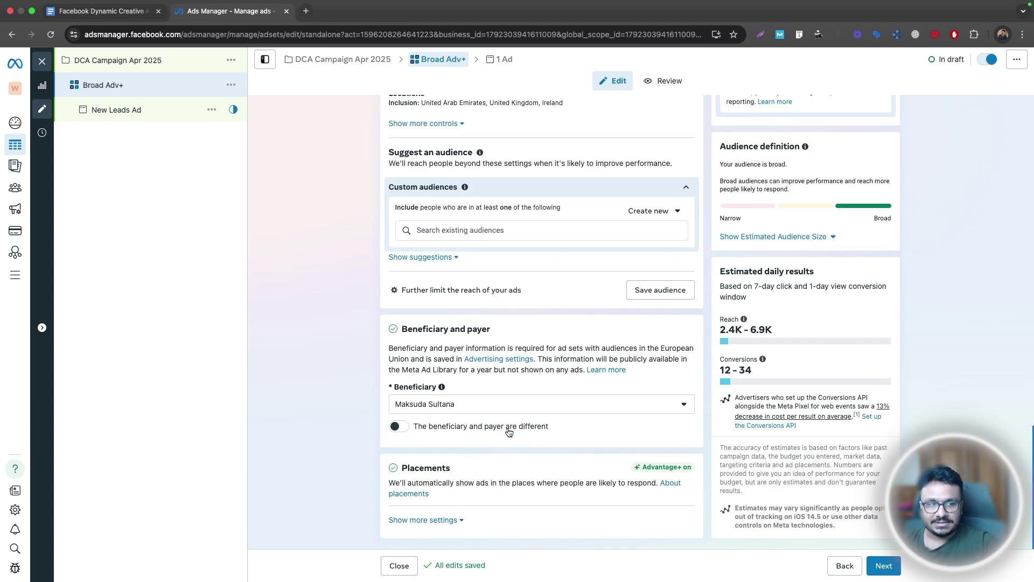
scroll(506, 430, "up", 15)
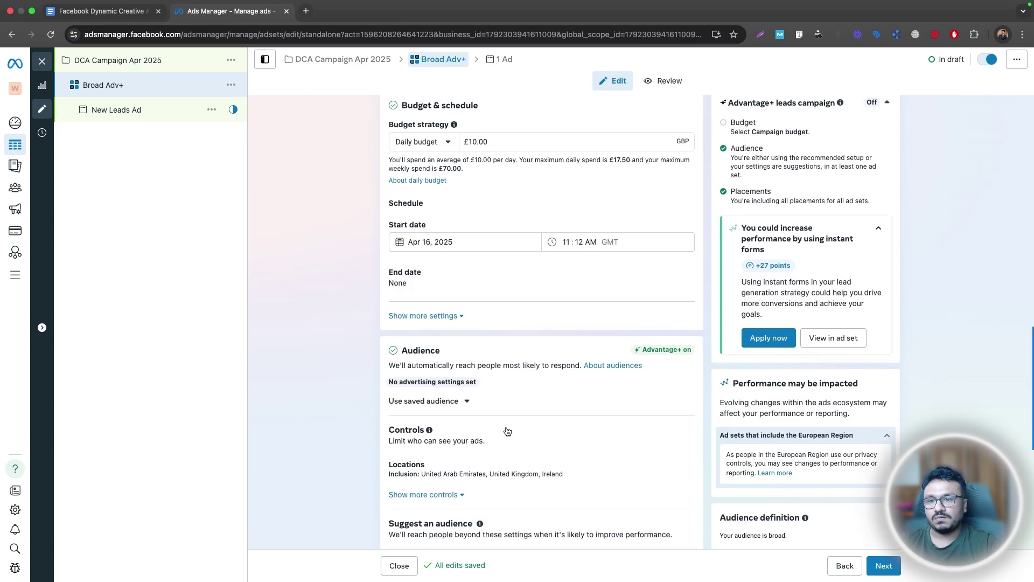
scroll(506, 430, "down", 15)
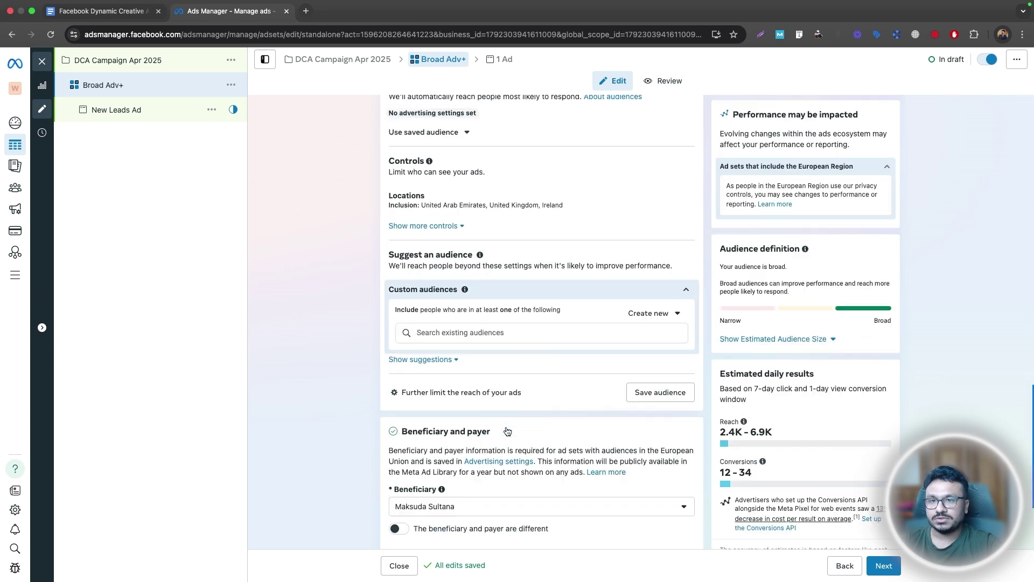
Step: On the ad level, rename the ad 'DCA Ad' and open Select images under Ad creative
left_click(884, 565)
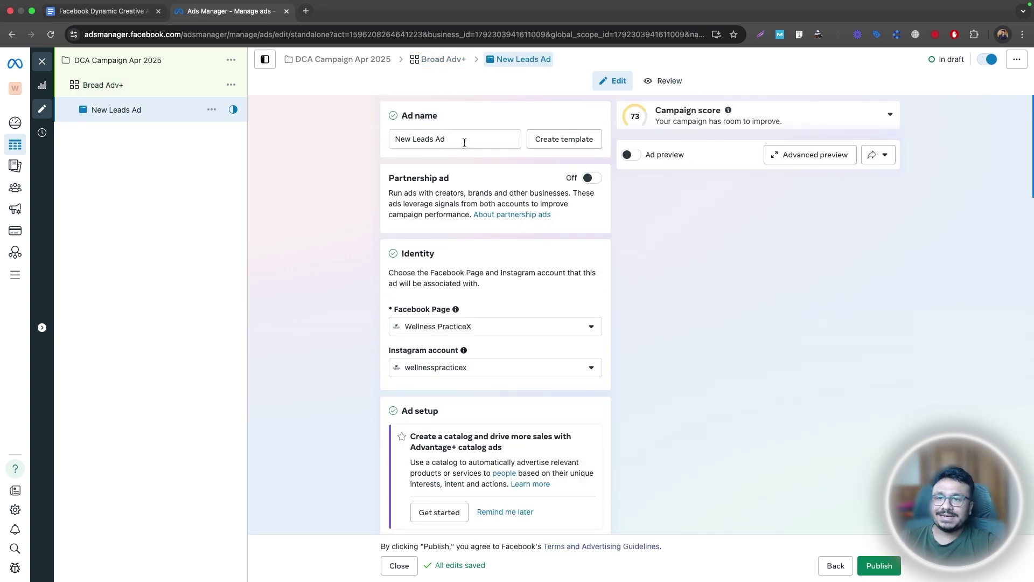
left_click_drag(461, 139, 389, 135)
type("DCA AD")
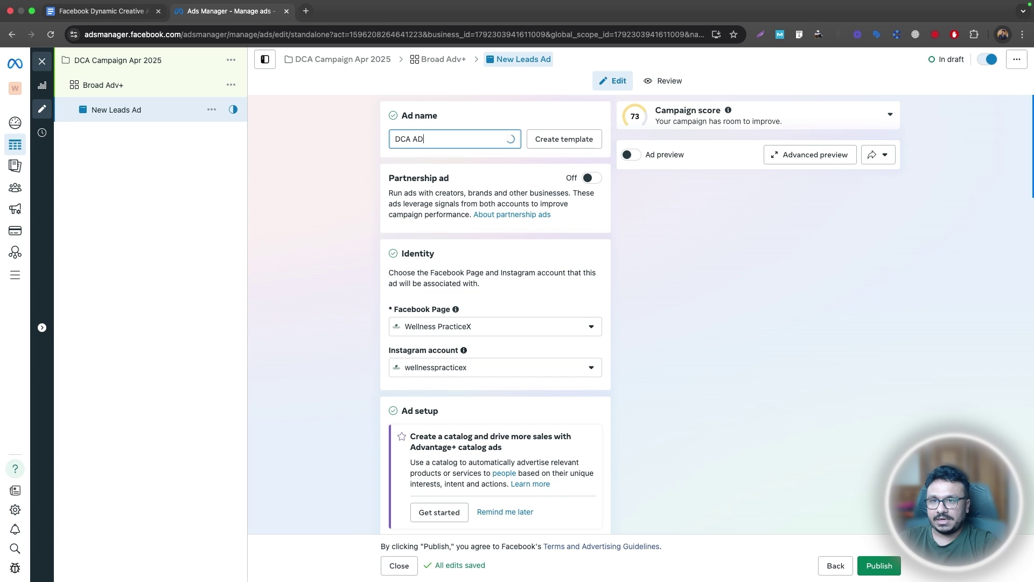
key("BackSpace")
type("d")
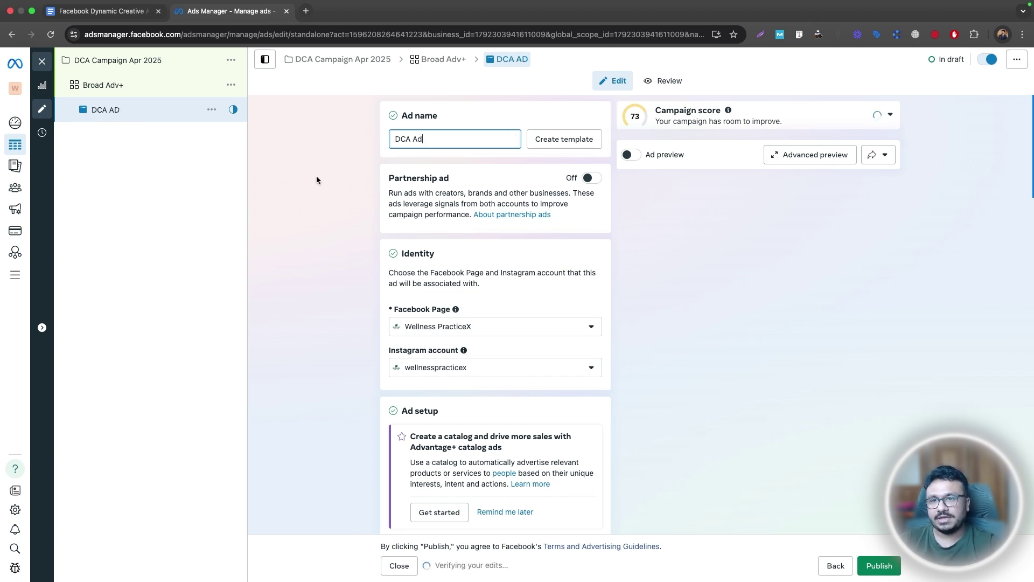
left_click(315, 175)
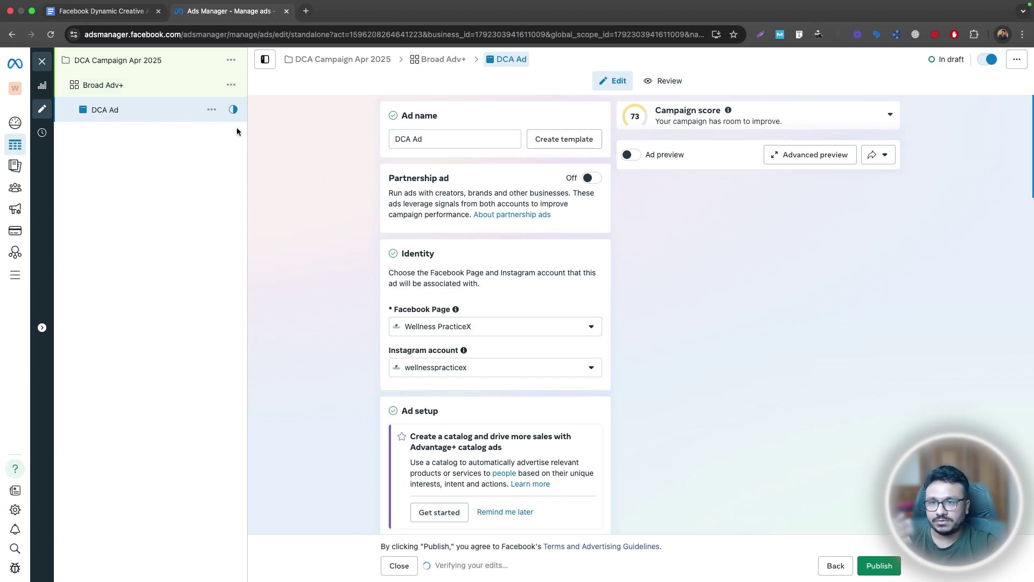
scroll(468, 296, "down", 2)
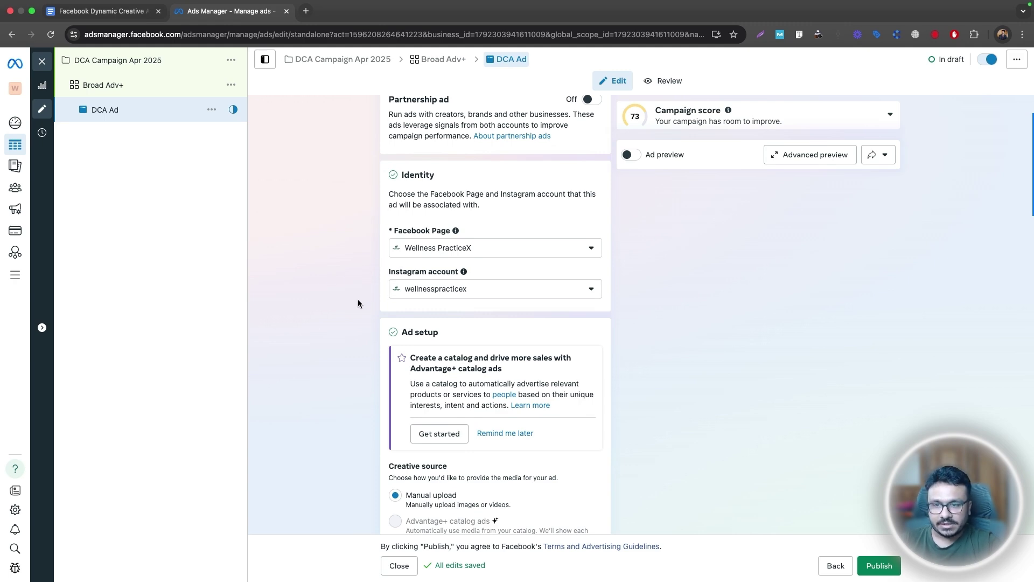
scroll(549, 300, "down", 10)
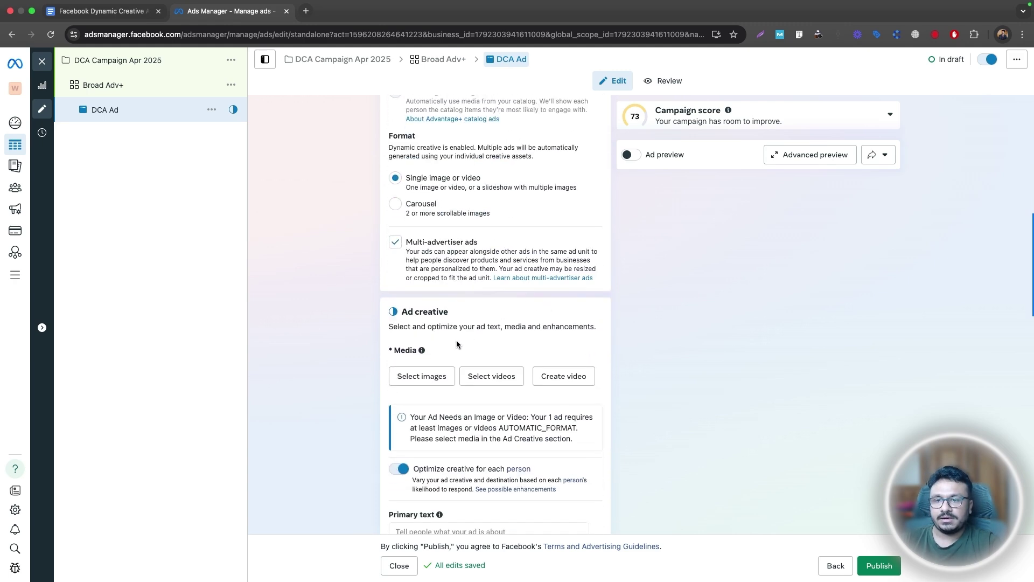
left_click(409, 374)
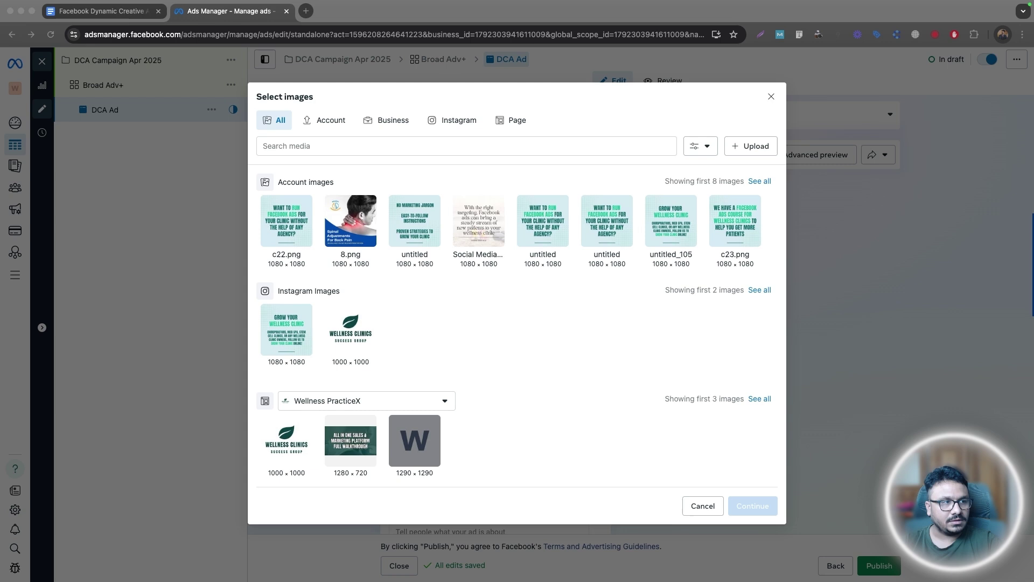
Step: Upload 10.png to the library and select images 8, 5, 7, 6, 10, 3, 9 and 2
left_click_drag(953, 186, 598, 231)
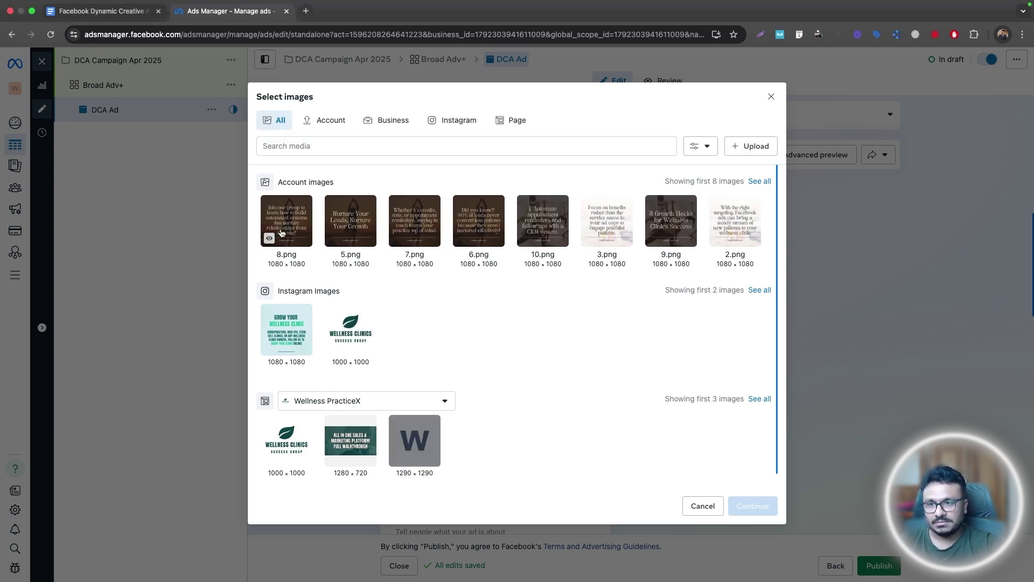
left_click(295, 230)
left_click(347, 227)
left_click(420, 225)
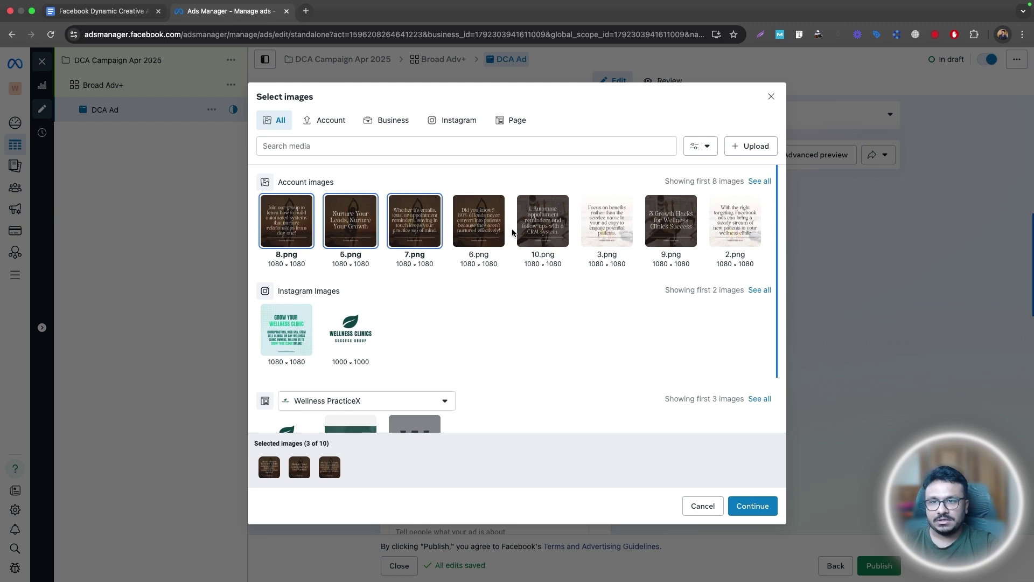
left_click(468, 224)
left_click(536, 226)
left_click(604, 228)
left_click(655, 227)
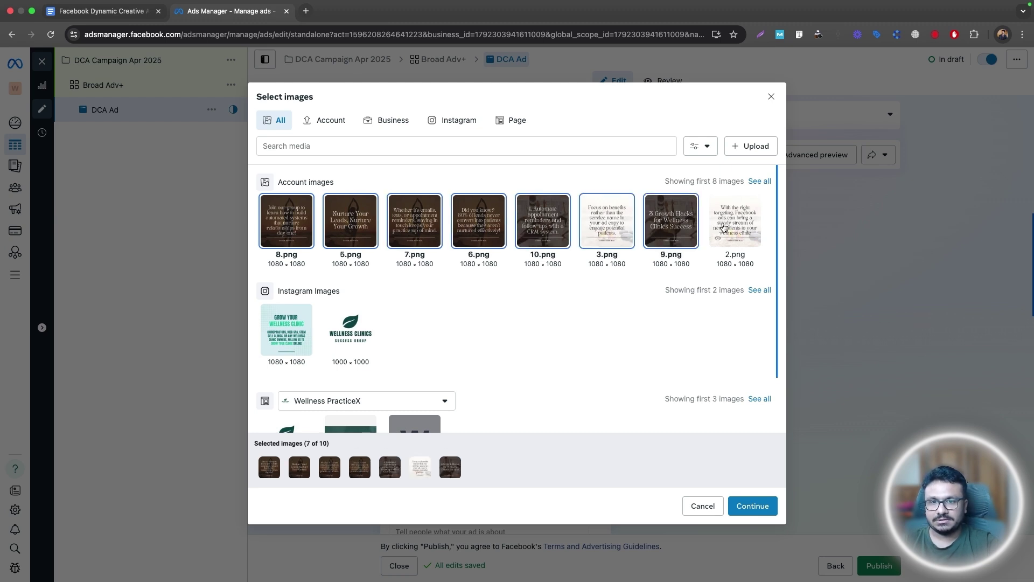
left_click(723, 229)
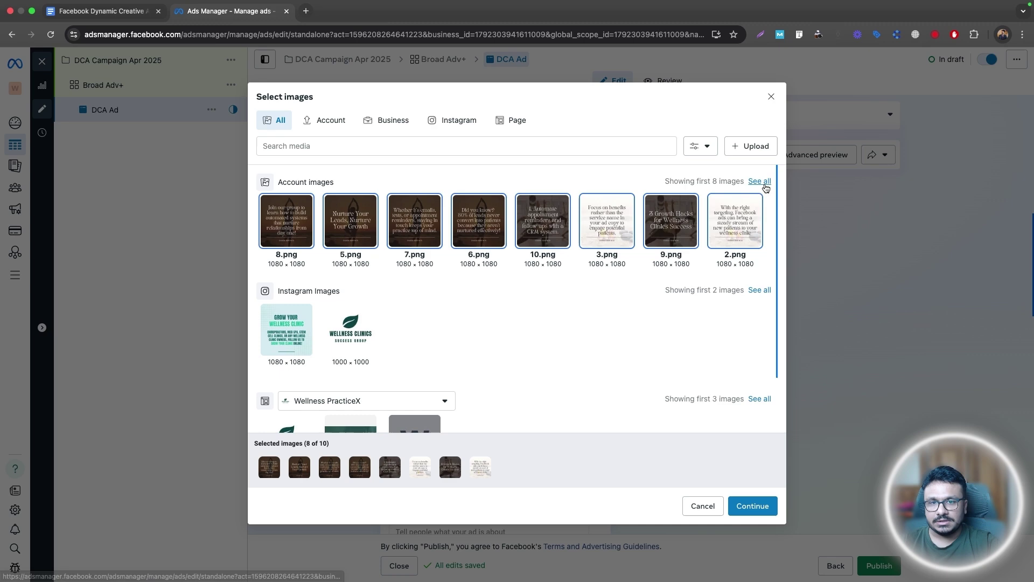
Step: Show all account images, add 4.png and 1.png, and confirm all ten images
left_click(759, 181)
left_click(305, 296)
left_click(341, 294)
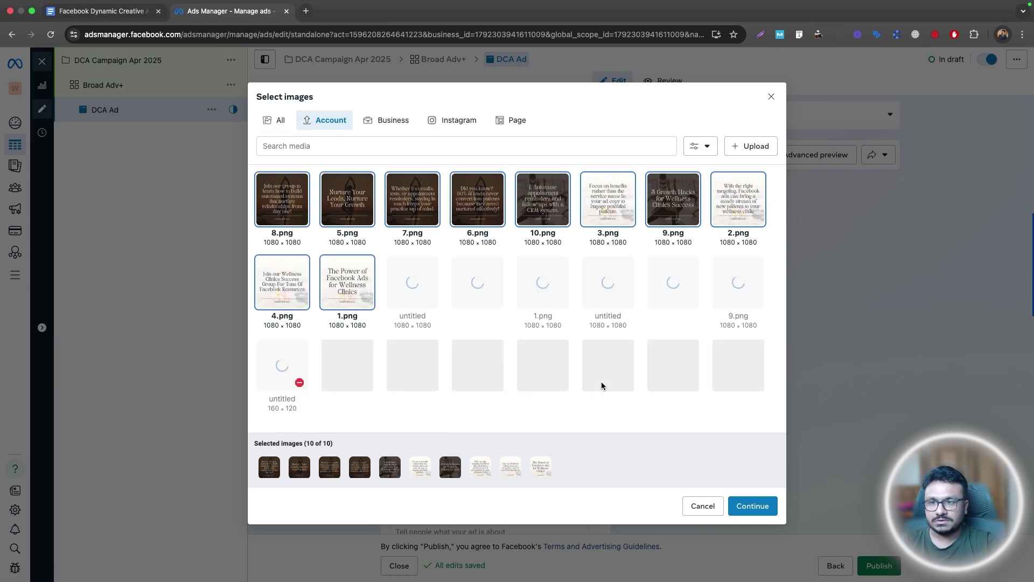
left_click(752, 510)
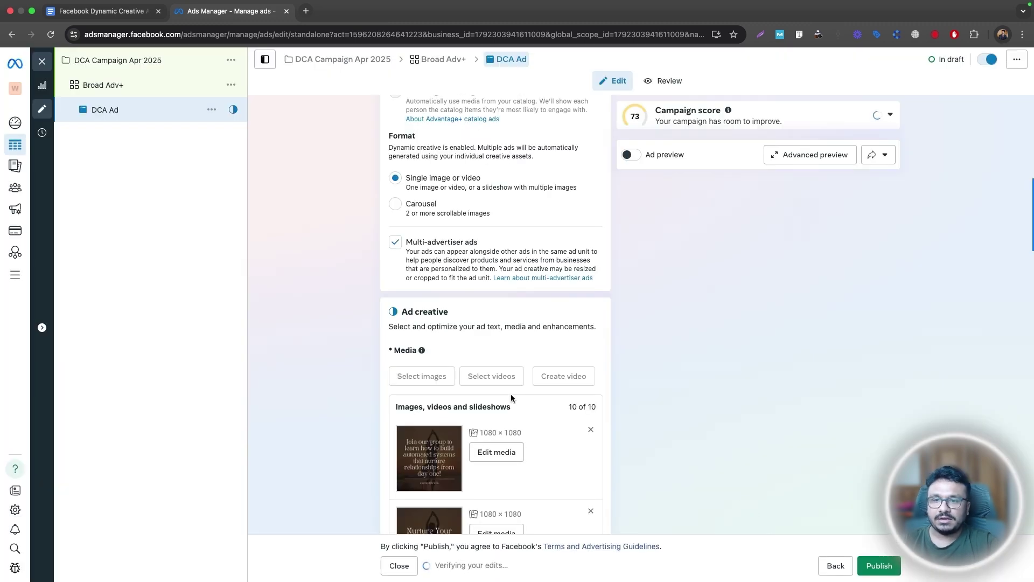
Step: Paste the first ad copy into Primary text, with blank lines before the checklist and 'Join Group' line
scroll(381, 382, "down", 3)
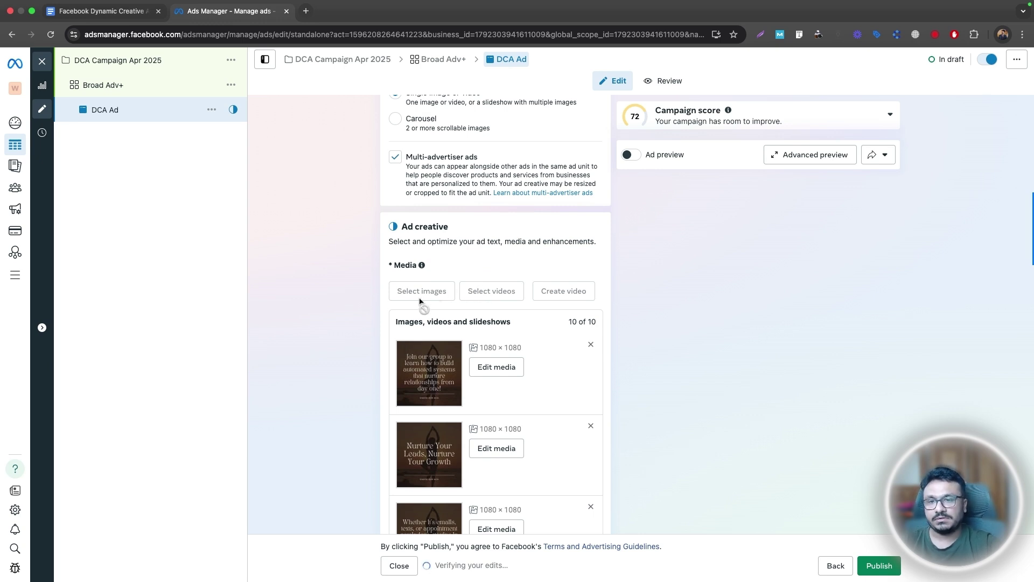
scroll(335, 335, "down", 5)
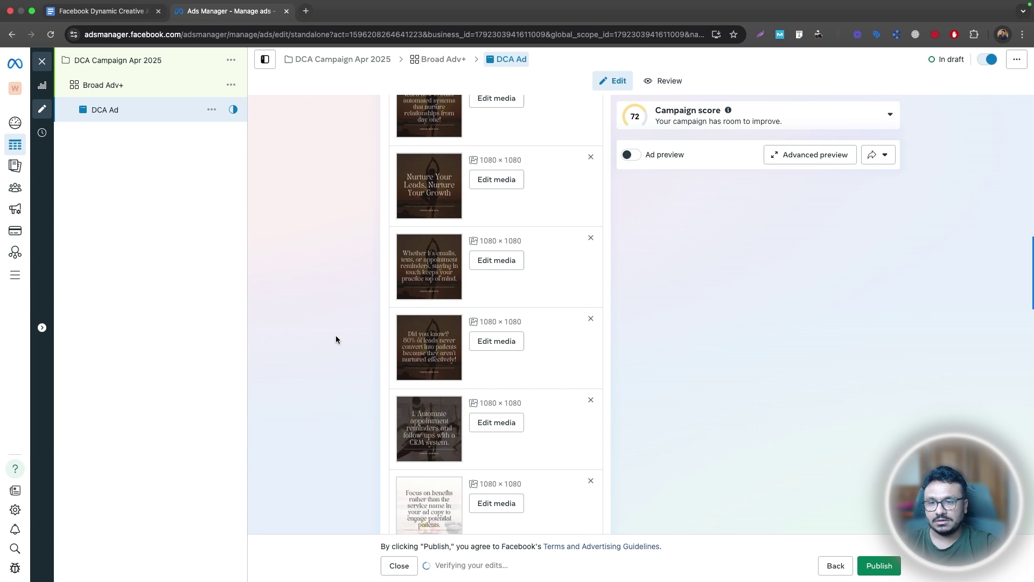
scroll(336, 339, "down", 4)
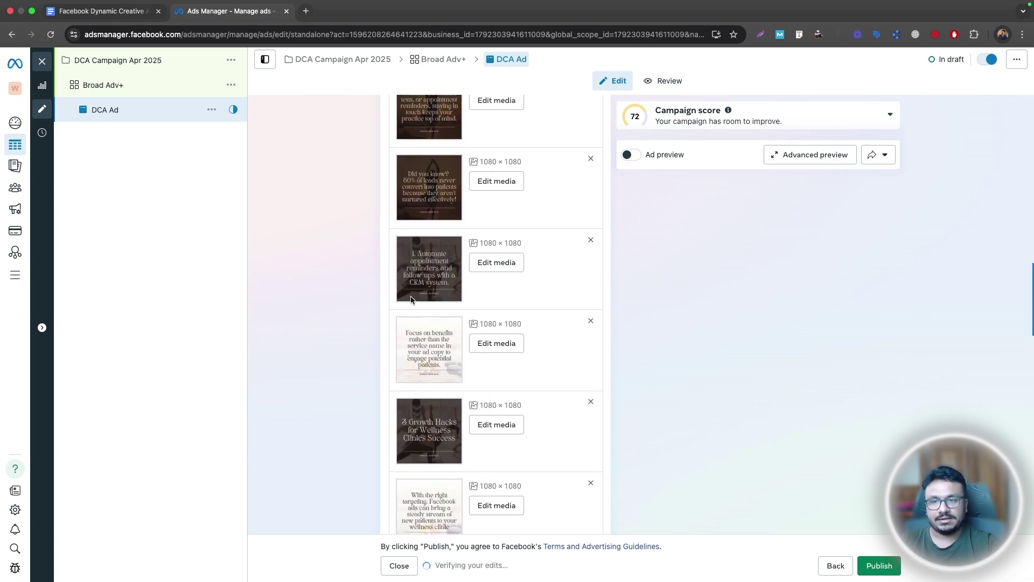
scroll(411, 299, "down", 8)
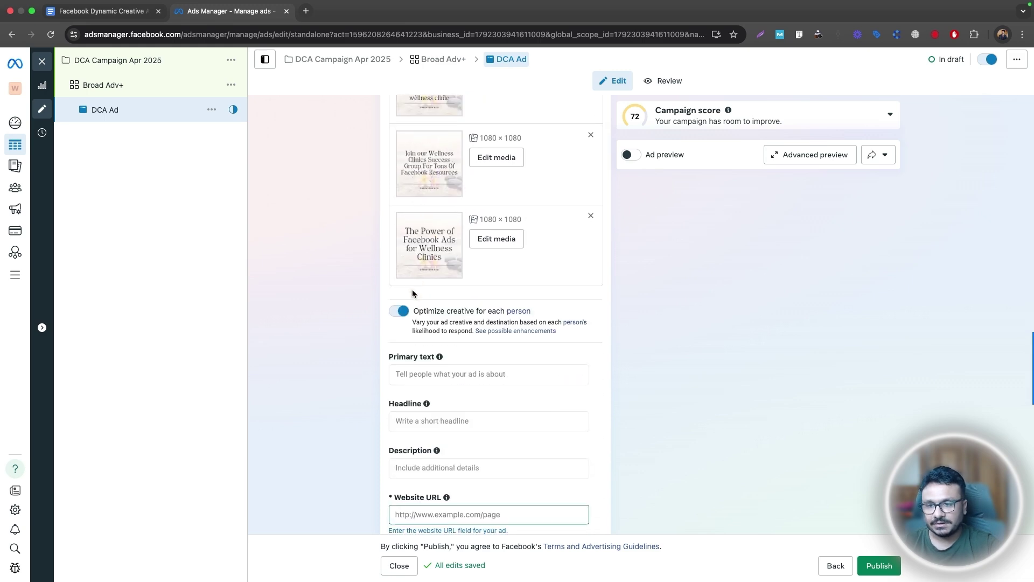
scroll(412, 291, "down", 1)
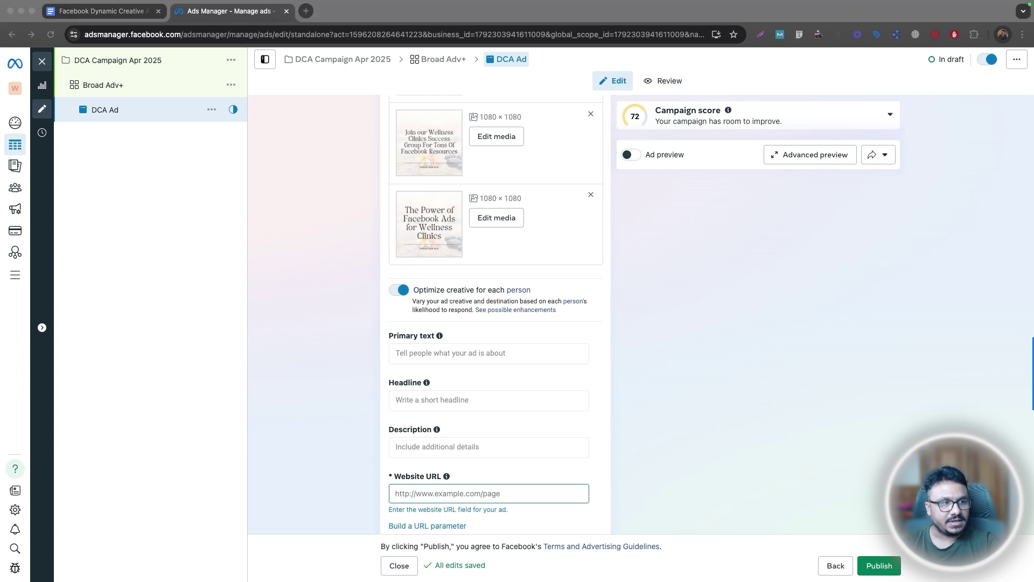
left_click(452, 360)
type("✅ Learn how to generate consistent leads ✅ Discover marketing automation that actually saves time ✅ Get support from fellow clinic owners who get it Click \"Join Group\" and get access to the success formula most clinics never hear about.")
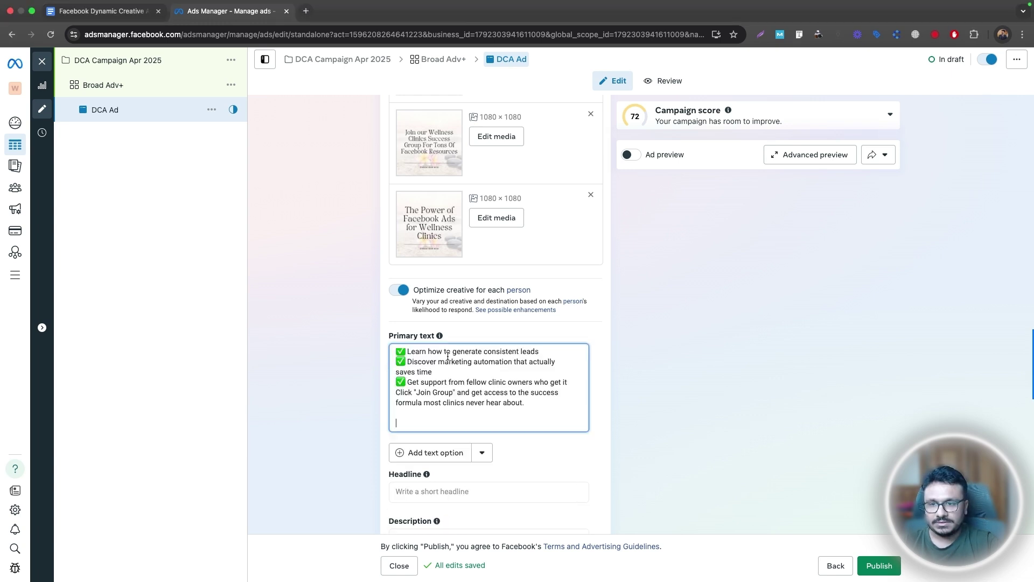
left_click(397, 394)
key("Return")
scroll(397, 394, "up", 1)
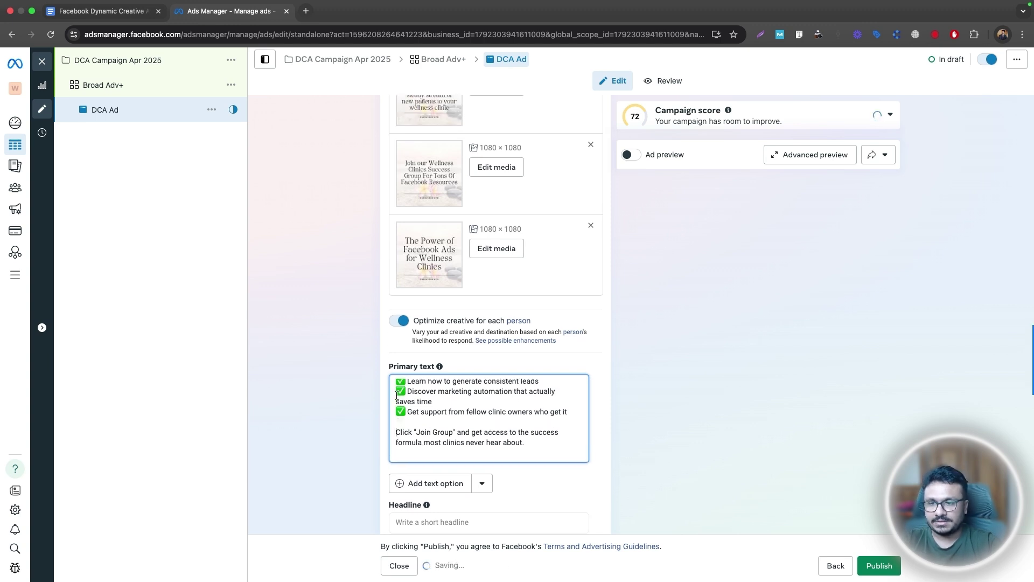
scroll(397, 396, "up", 1)
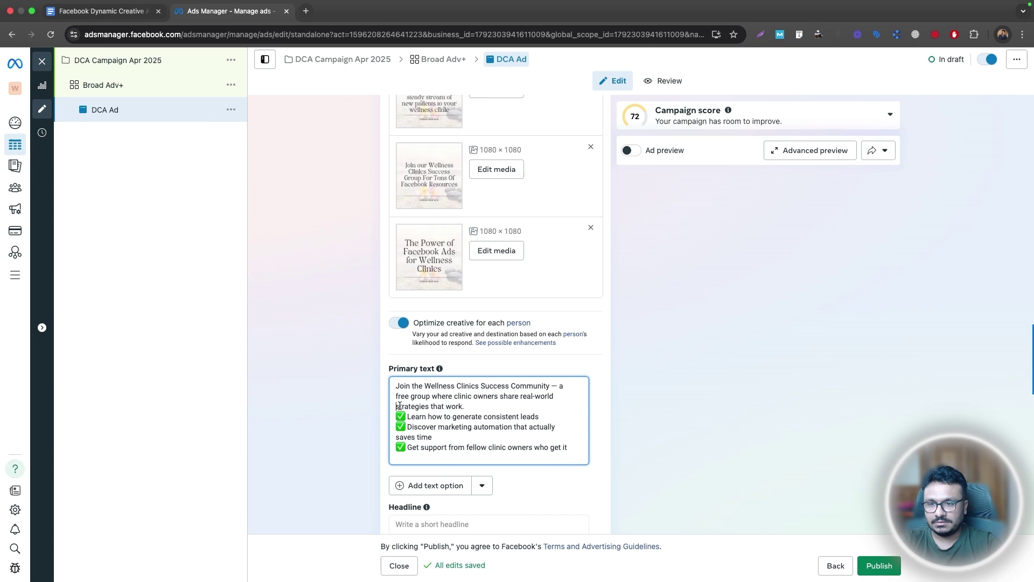
left_click(397, 416)
key("Return")
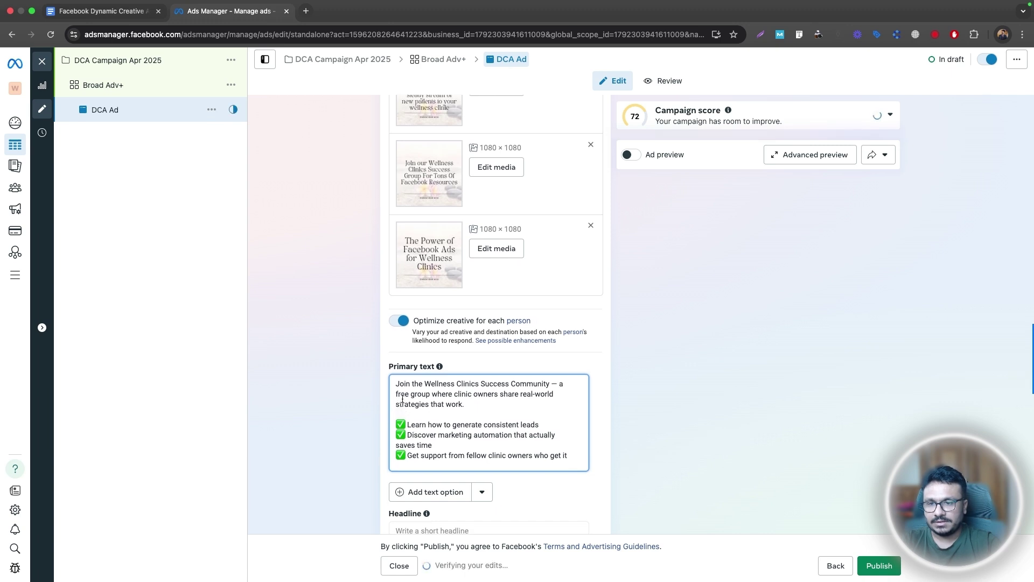
scroll(412, 423, "down", 2)
Step: Add a second primary text option, spacing its bullet lines and the 'Stop doing it all alone' closing line
left_click(406, 408)
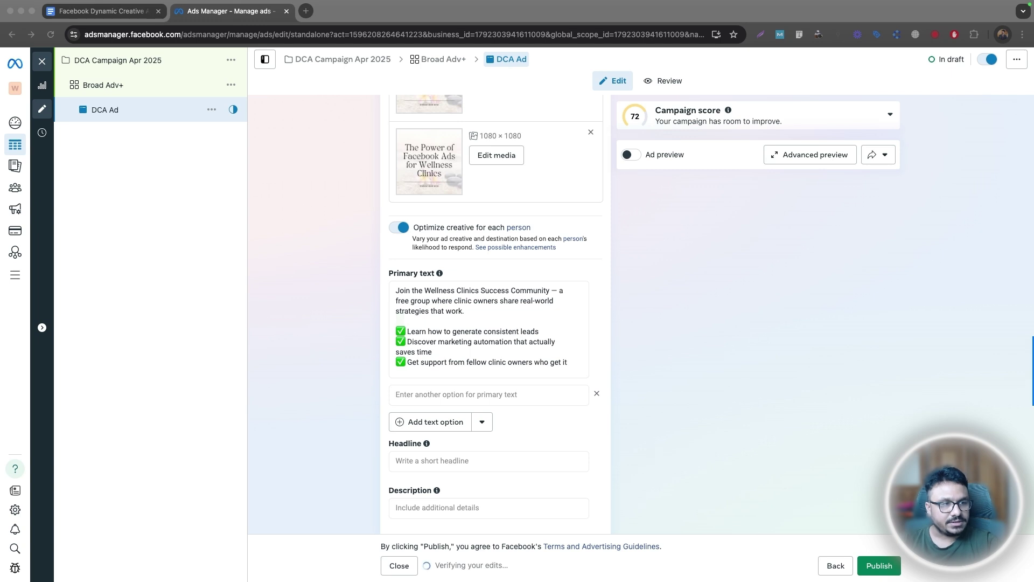
left_click(502, 394)
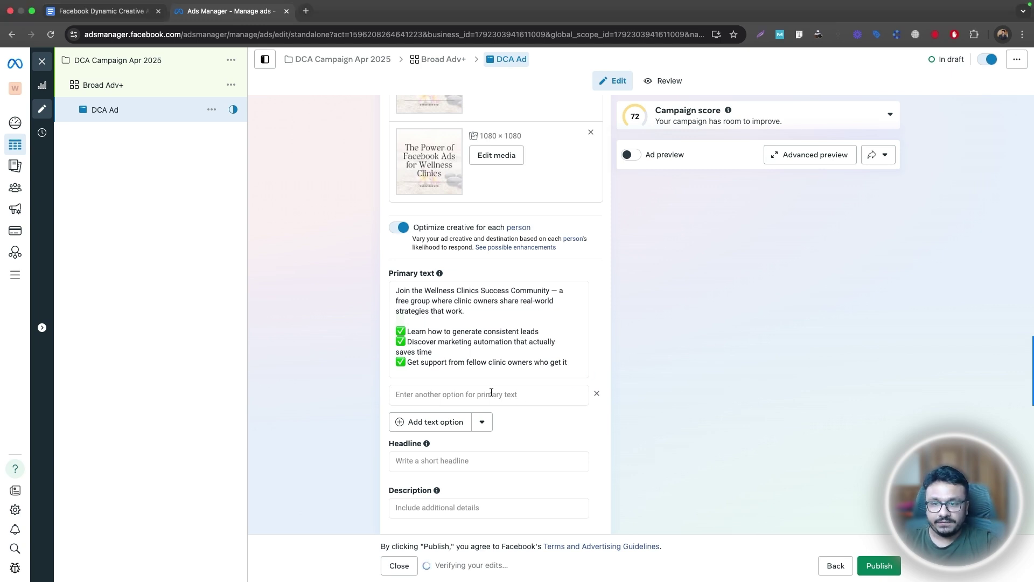
key("super+v")
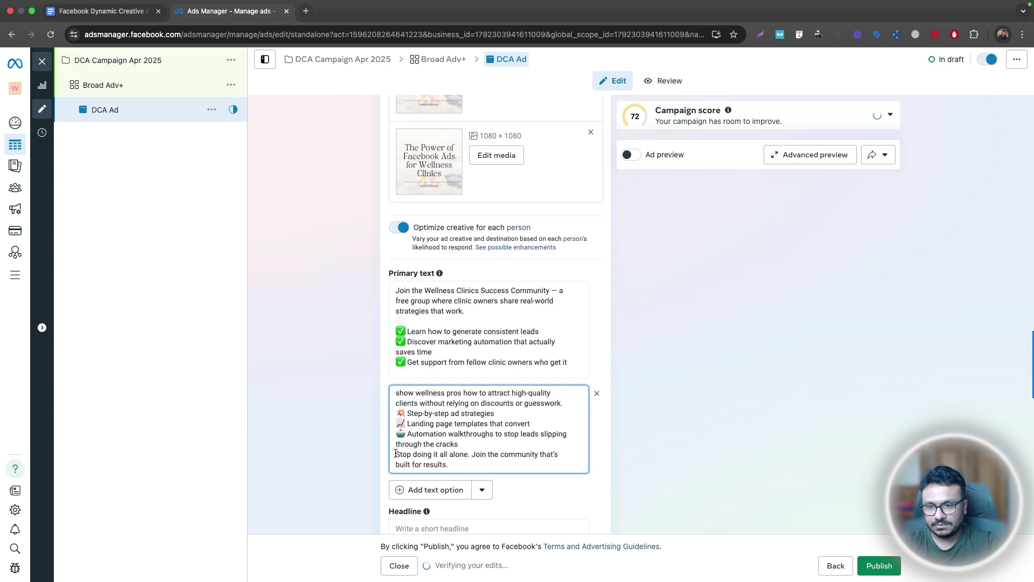
left_click(396, 453)
key("Return")
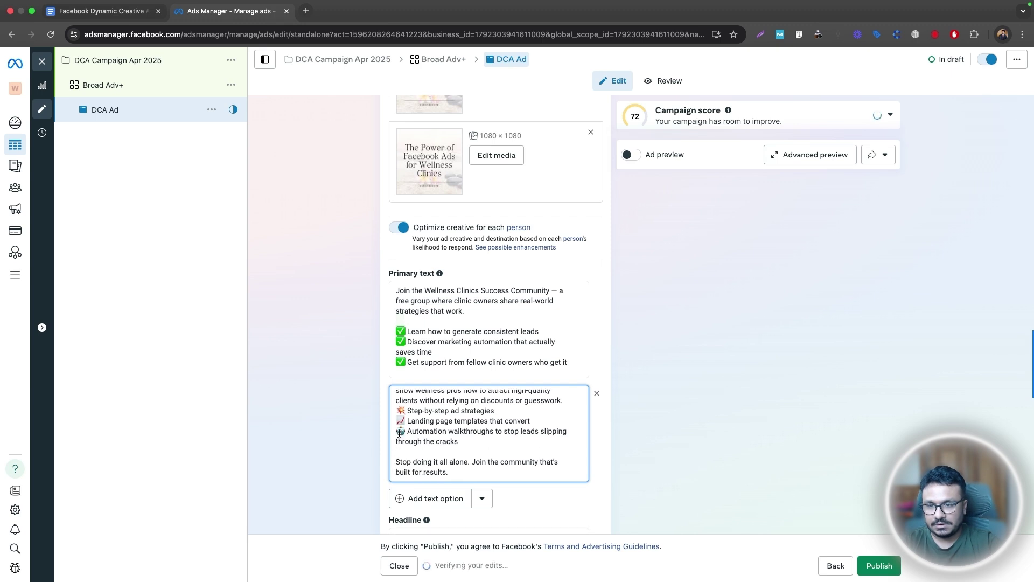
left_click(397, 432)
key("Return")
left_click(398, 409)
key("Return")
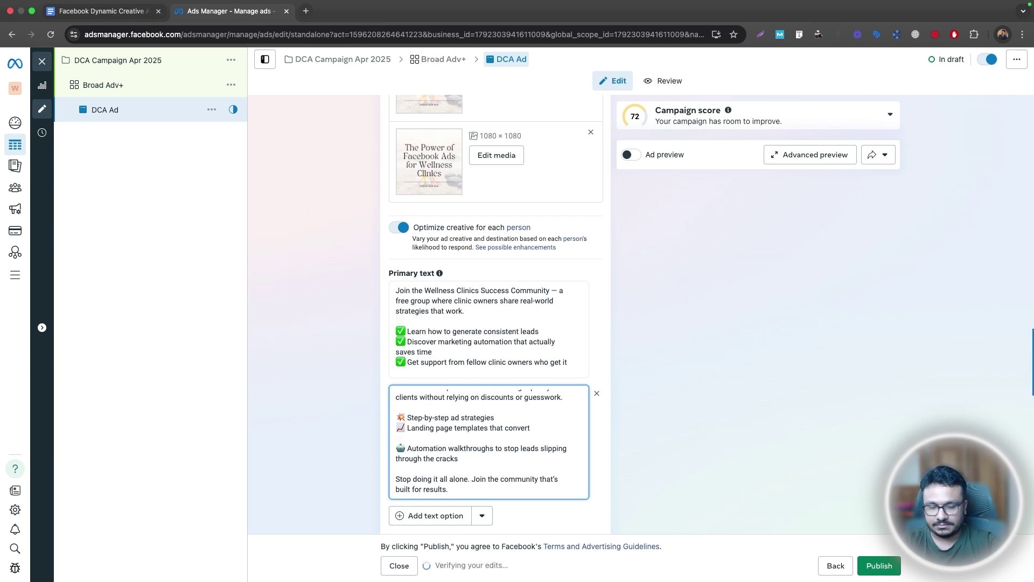
left_click(398, 427)
key("Return")
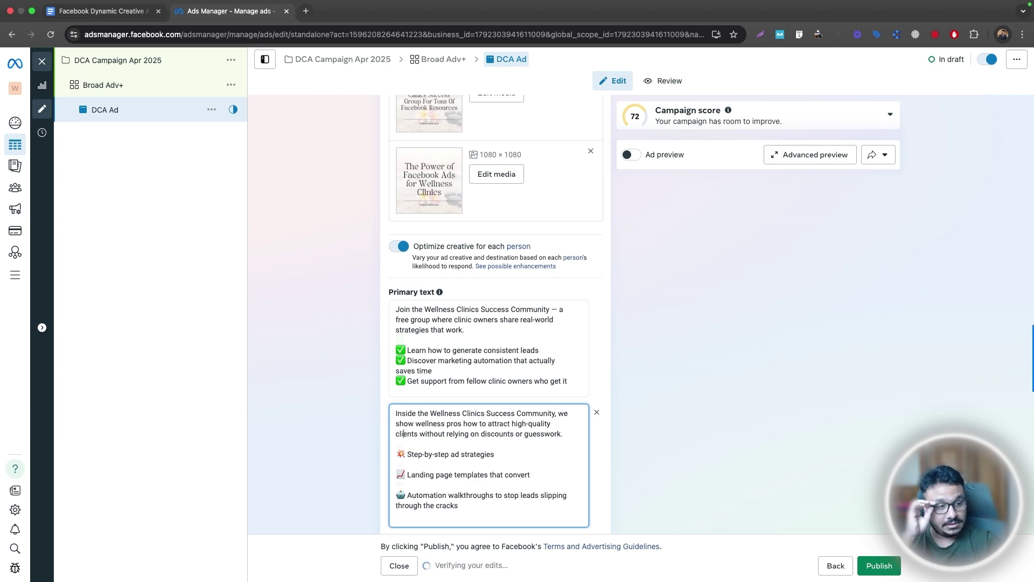
Step: Add third and fourth primary text options pasted from the ad copy document
key("super+Tab")
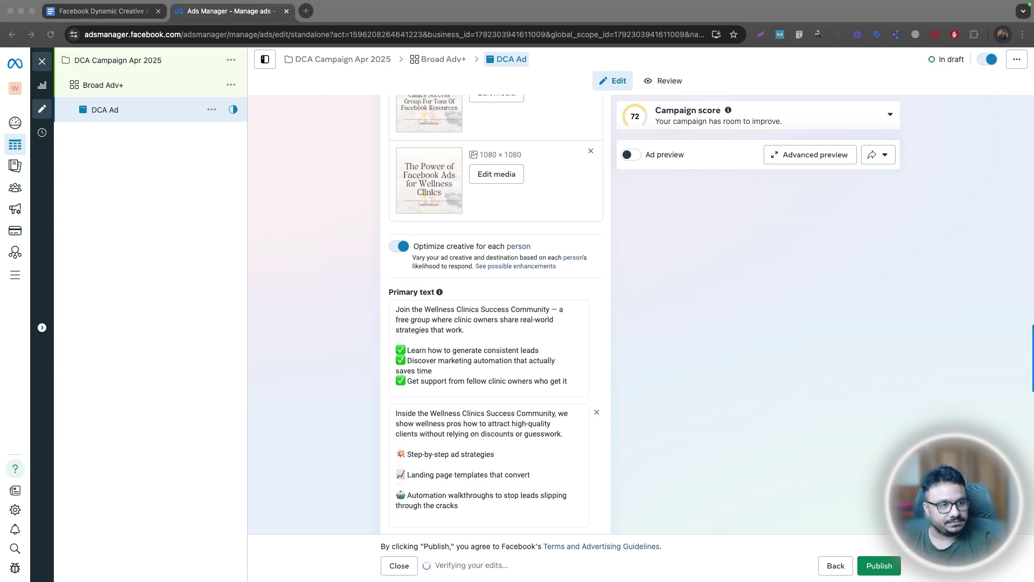
scroll(408, 404, "down", 5)
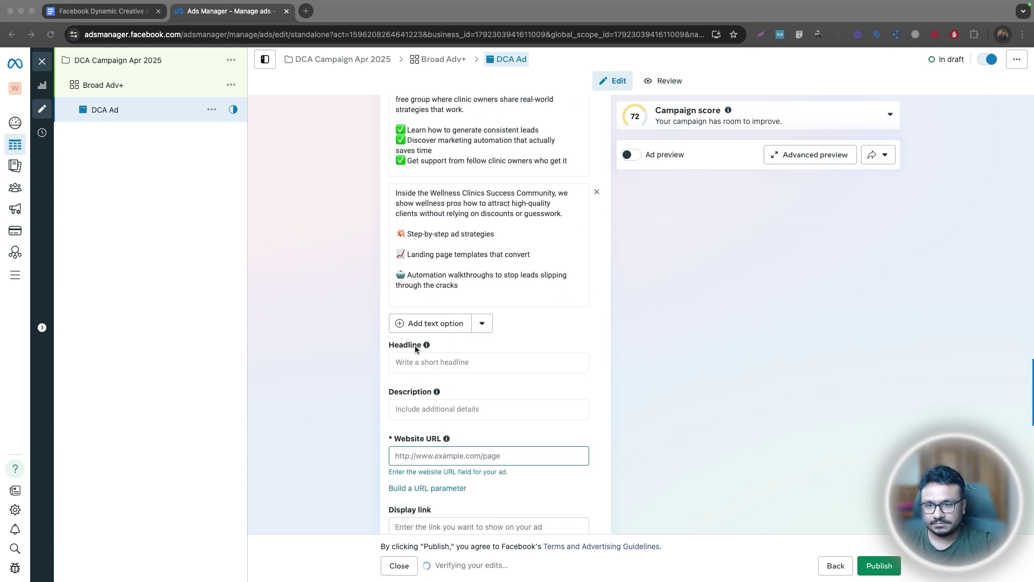
left_click(427, 324)
left_click(429, 328)
key("super+v")
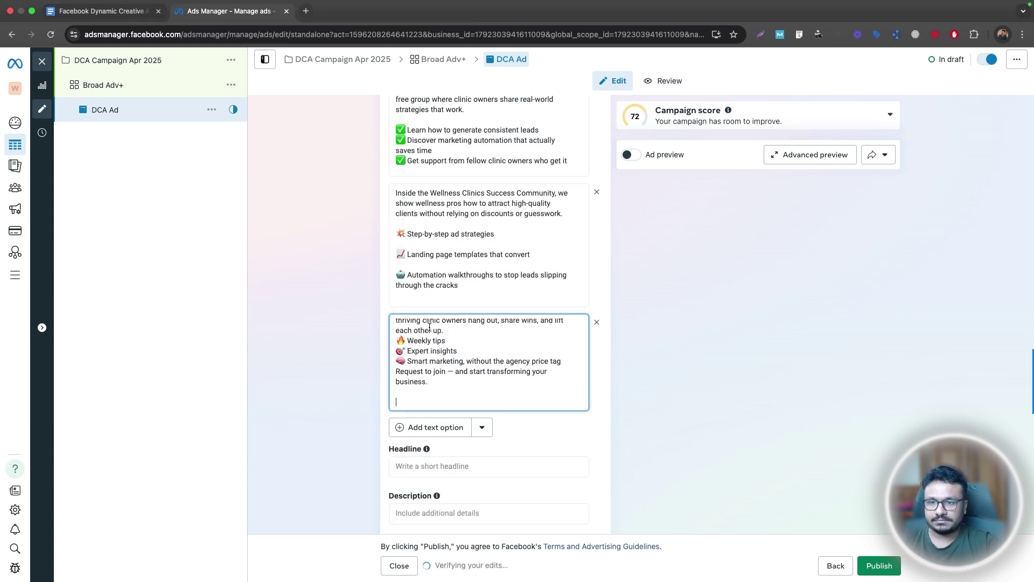
key("super+Tab")
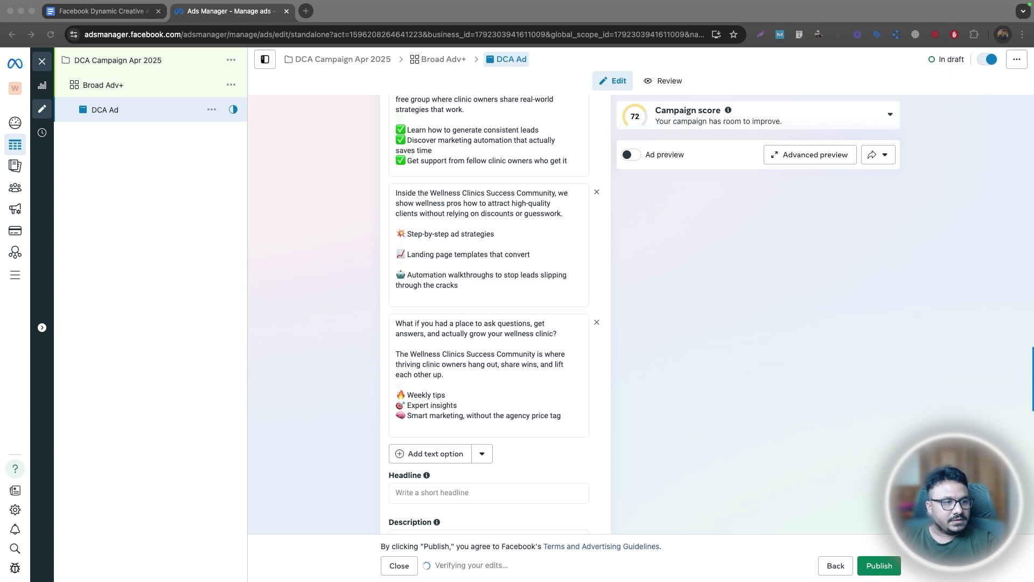
left_click(475, 446)
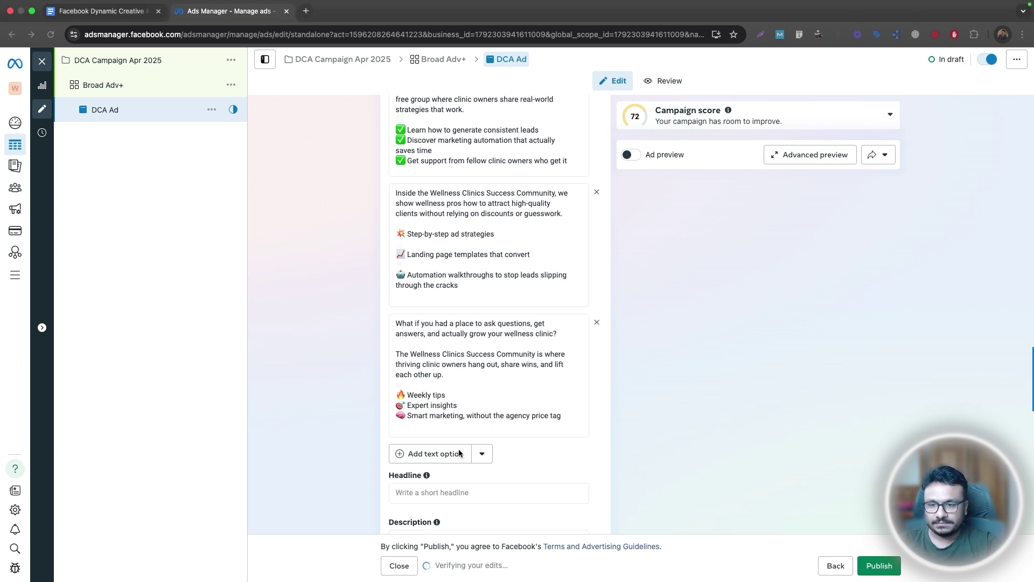
left_click(452, 453)
key("super+v")
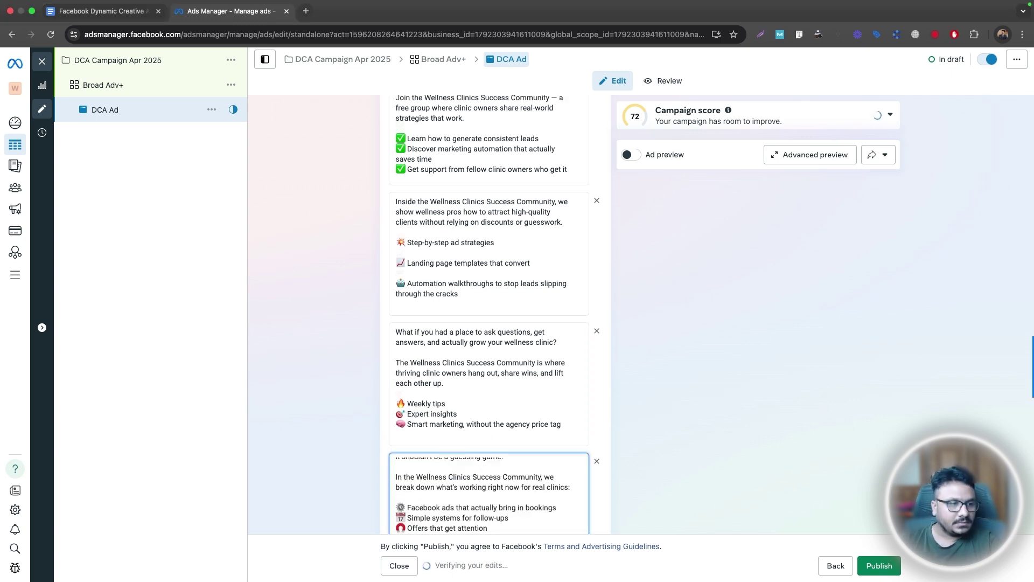
key("super+Tab")
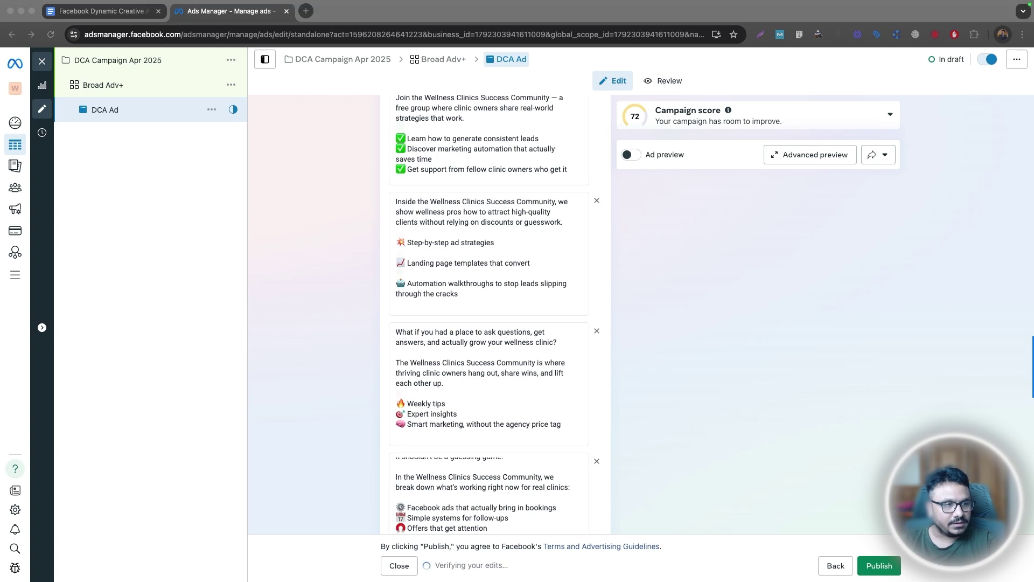
Step: Add a fifth primary text option with blank lines before the bullet list, 'If you're serious' and closing lines
scroll(618, 367, "down", 3)
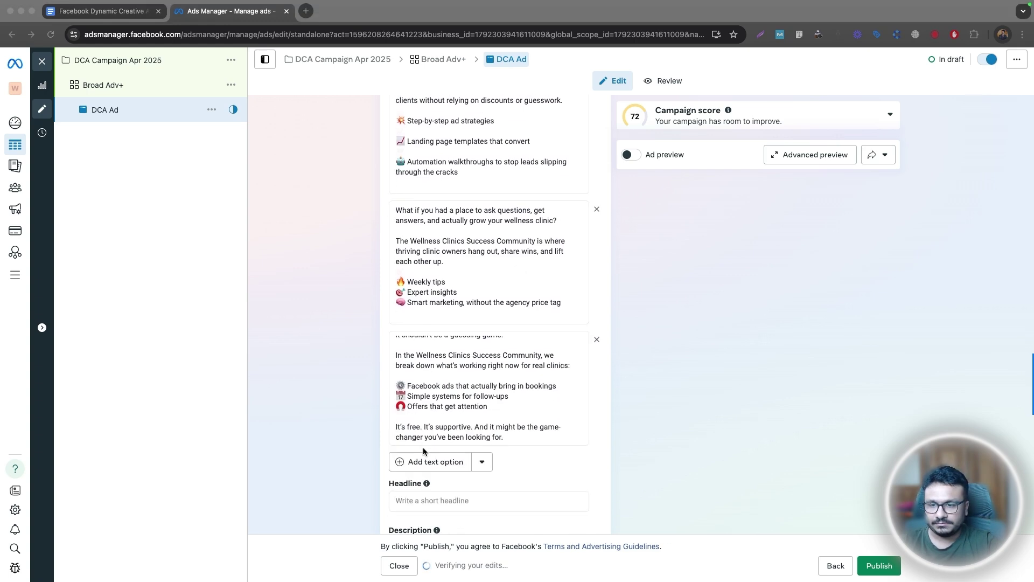
left_click(422, 461)
left_click(422, 460)
scroll(420, 459, "down", 5)
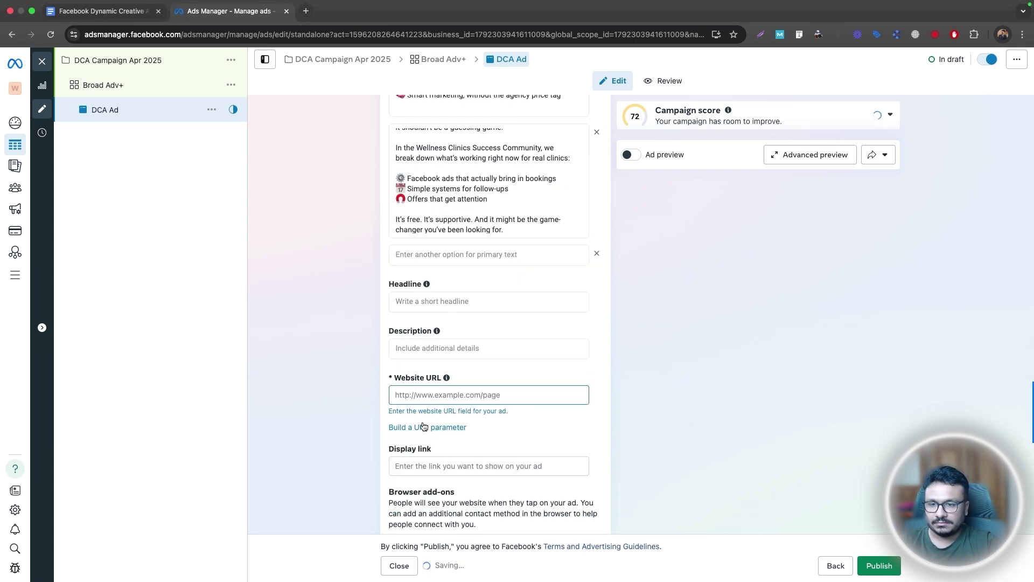
left_click(423, 259)
key("super+v")
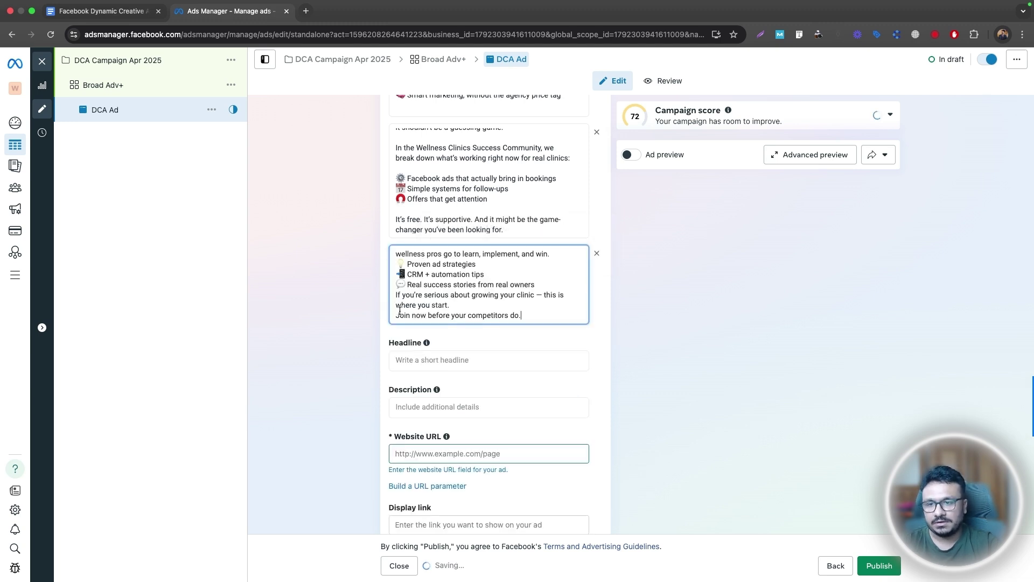
key("Return")
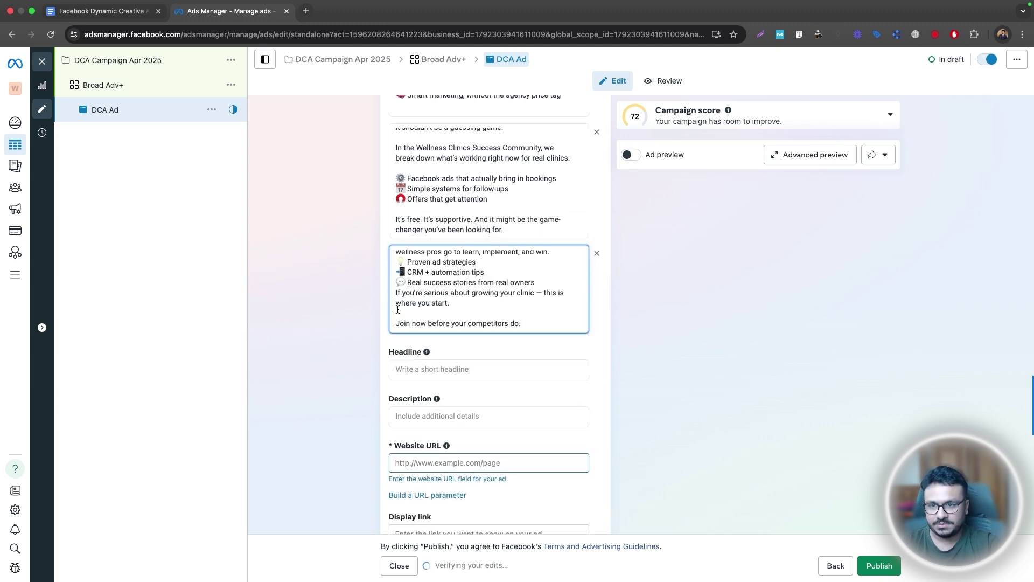
left_click(397, 294)
key("Return")
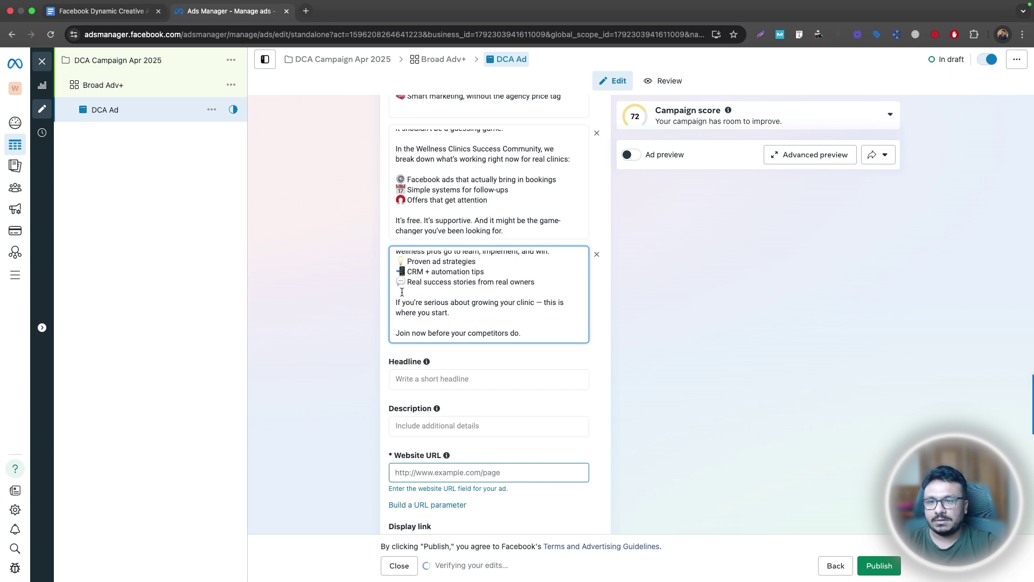
scroll(401, 294, "up", 1)
left_click(397, 284)
key("Return")
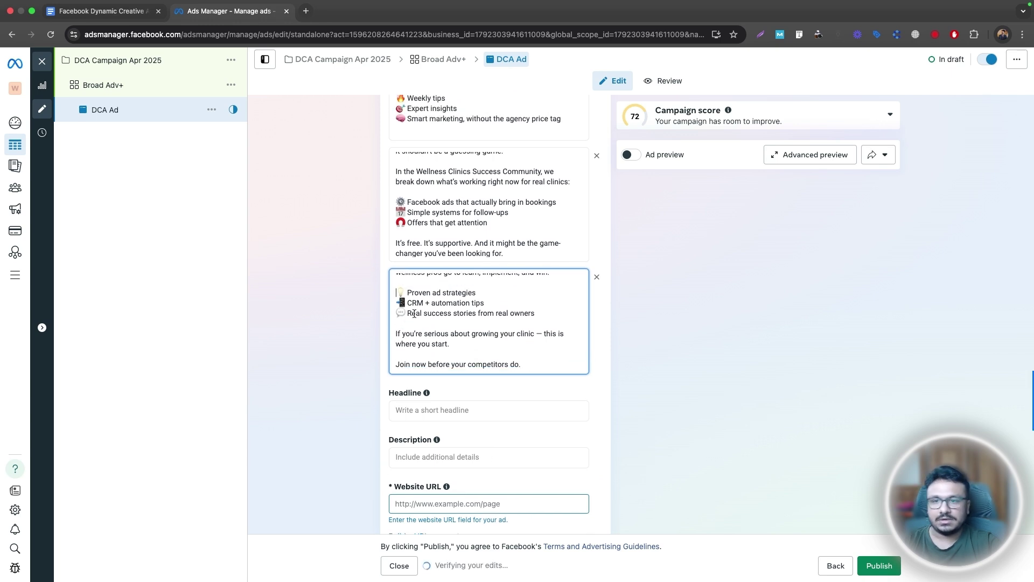
scroll(414, 312, "down", 1)
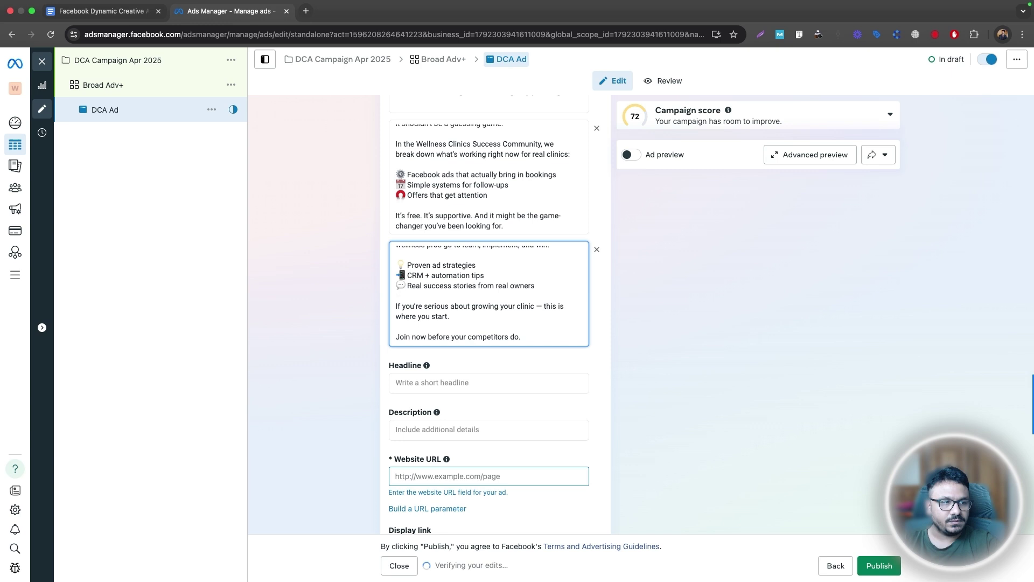
key("super+Tab")
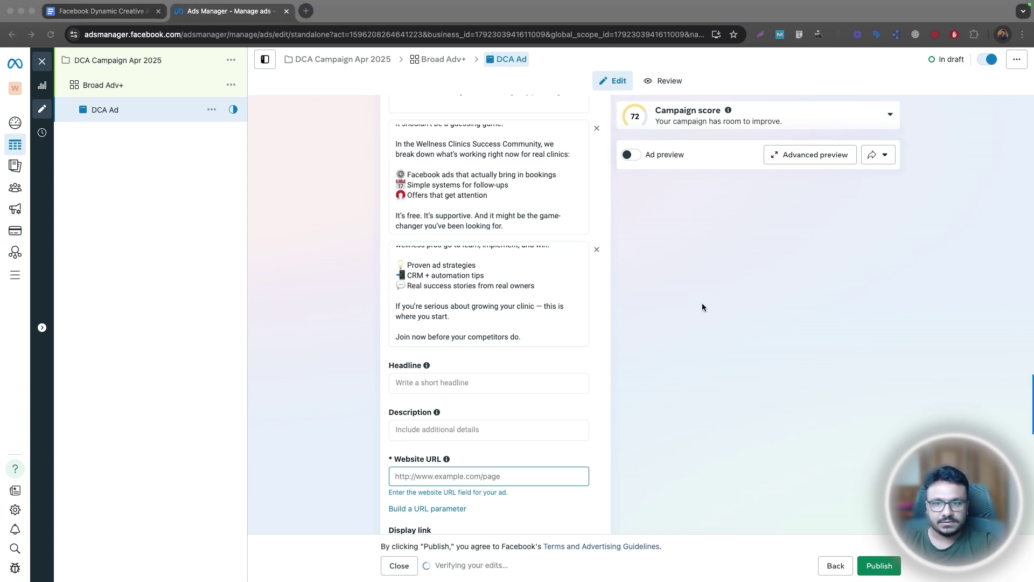
Step: Paste 'Join the #1 Free Group for Growing Wellness Clinics' as the headline and turn on Ad preview
key("super+Tab")
left_click(442, 380)
type("Join the #1 Free Group for Growing Wellness Clinics")
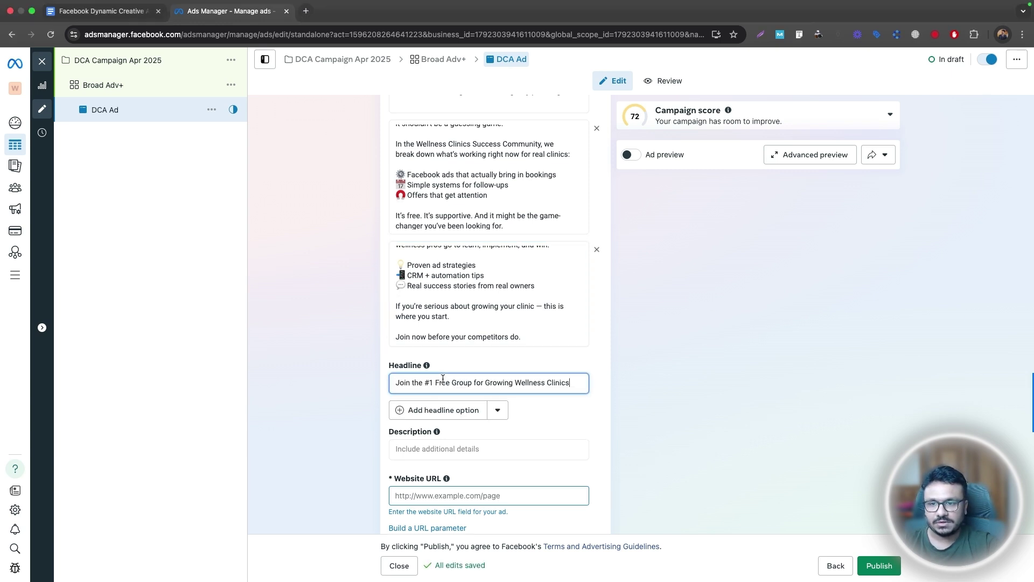
scroll(644, 301, "up", 4)
left_click(628, 154)
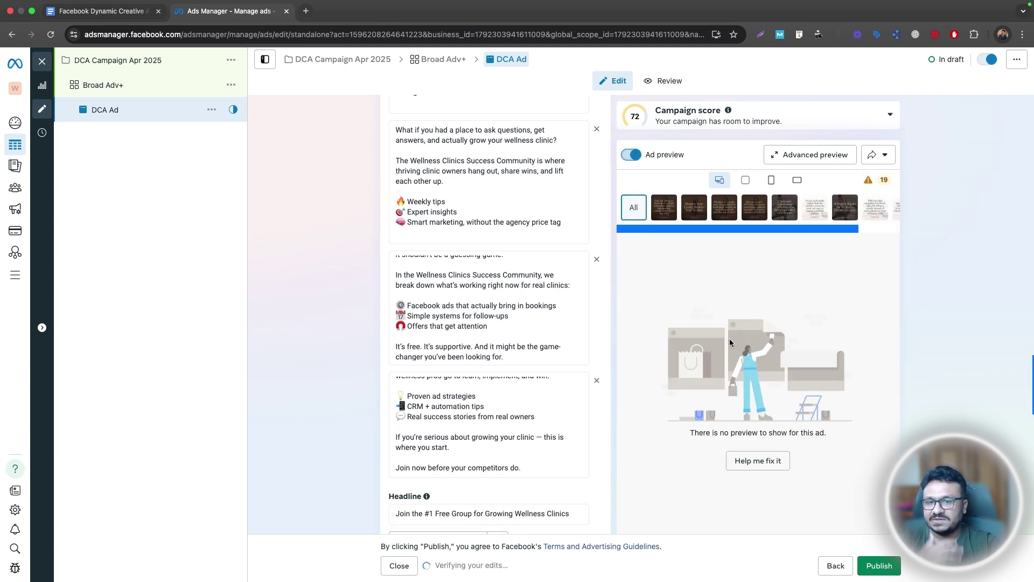
scroll(331, 349, "down", 3)
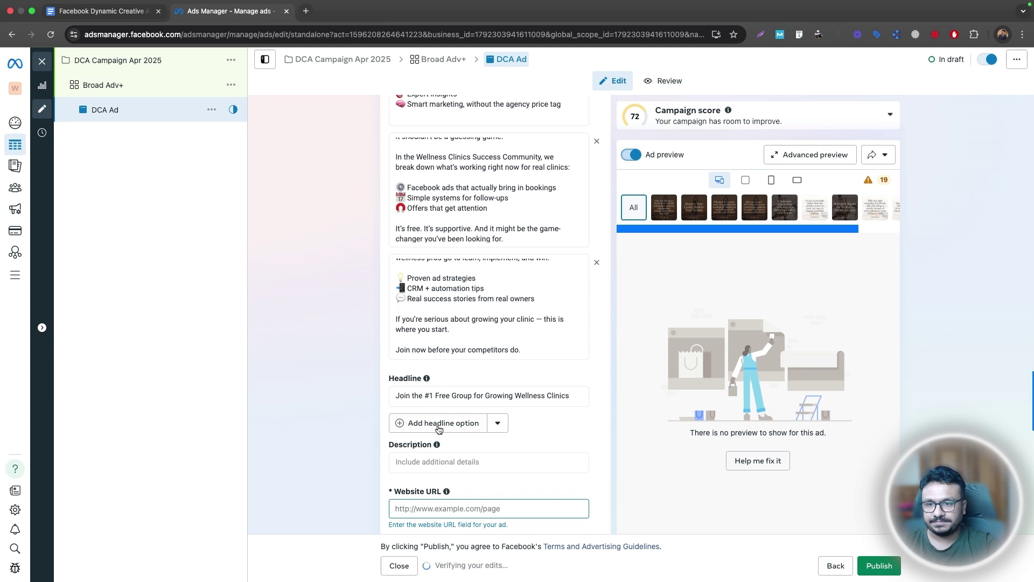
Step: Add four more headline options, including one ending 'Inside.', and preview the ad with the first image
left_click(440, 422)
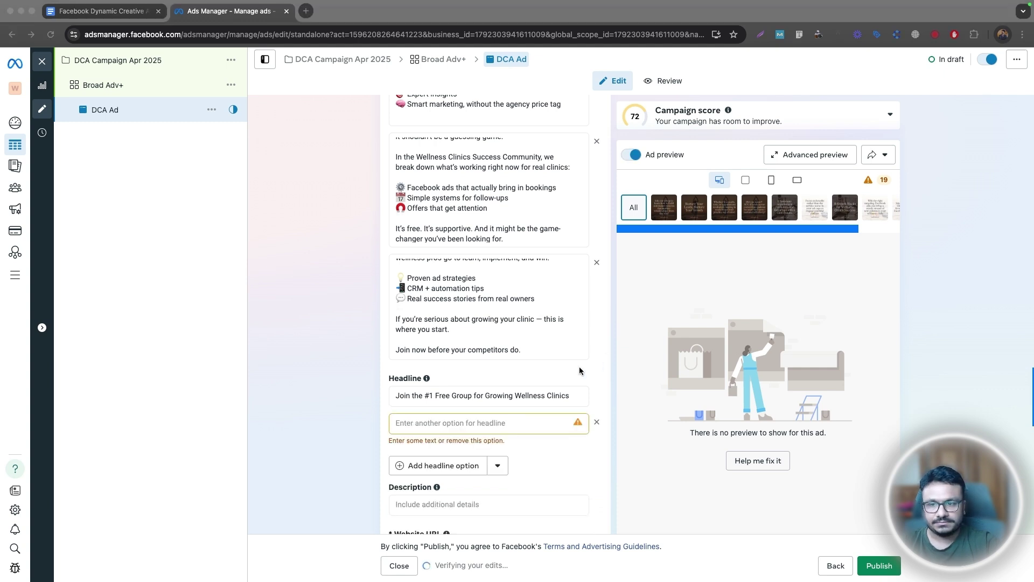
left_click(460, 422)
type("Wellness Pros Are Scaling Fast — Here’s Where They Hang Out")
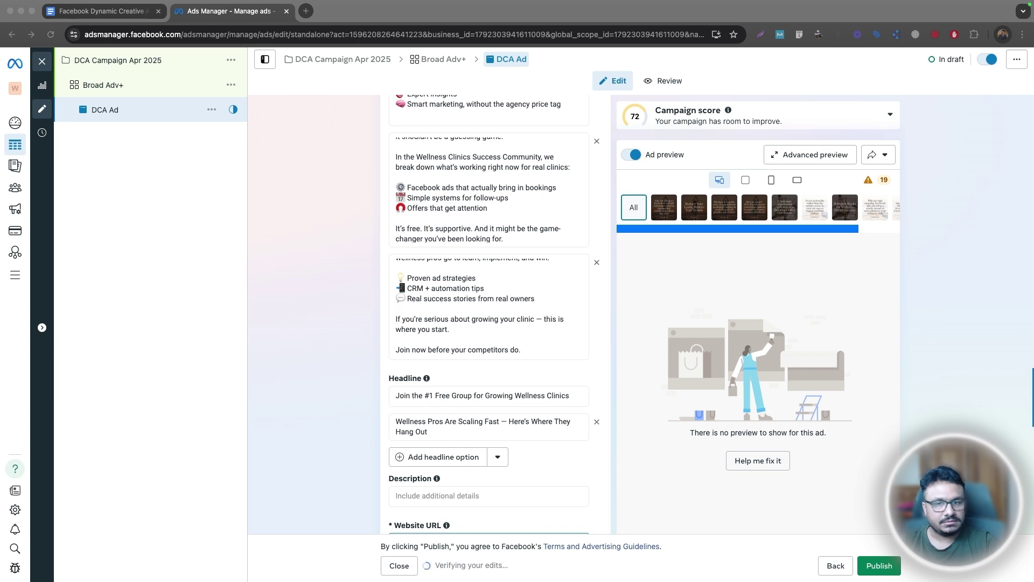
left_click(440, 456)
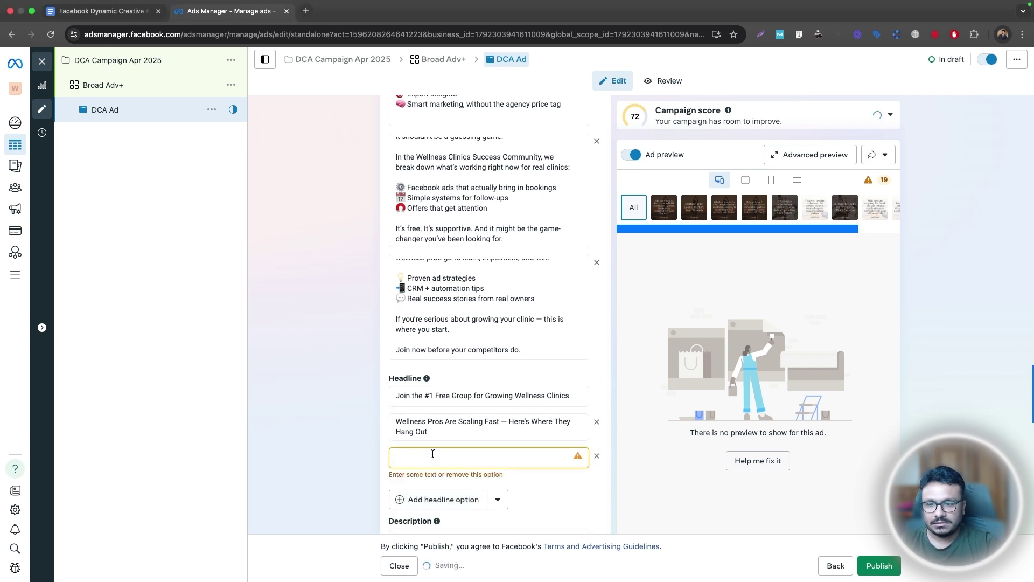
type("Tired of No-Shows and Slow Months? Join the Success Community")
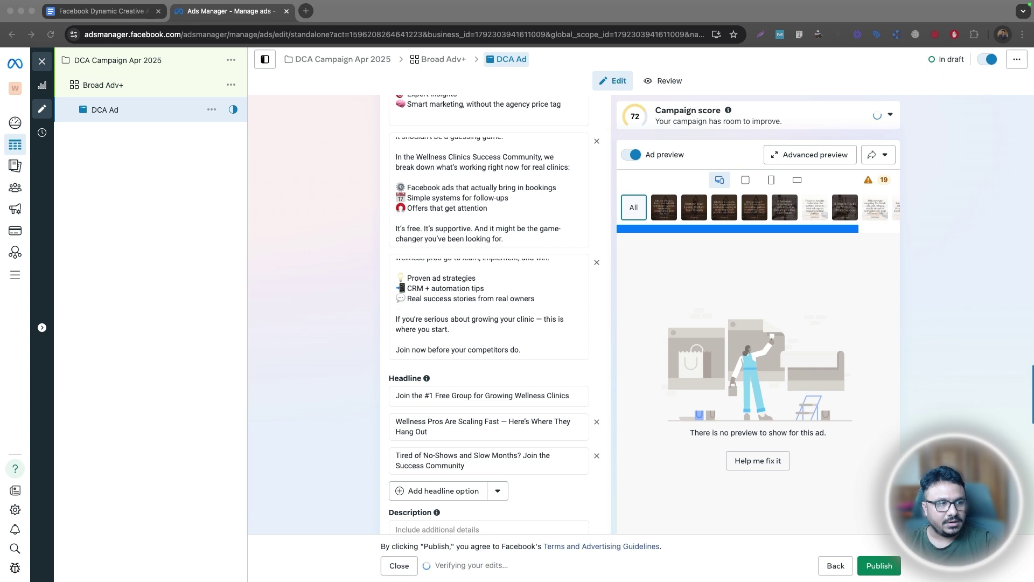
left_click(418, 490)
type("Inside.")
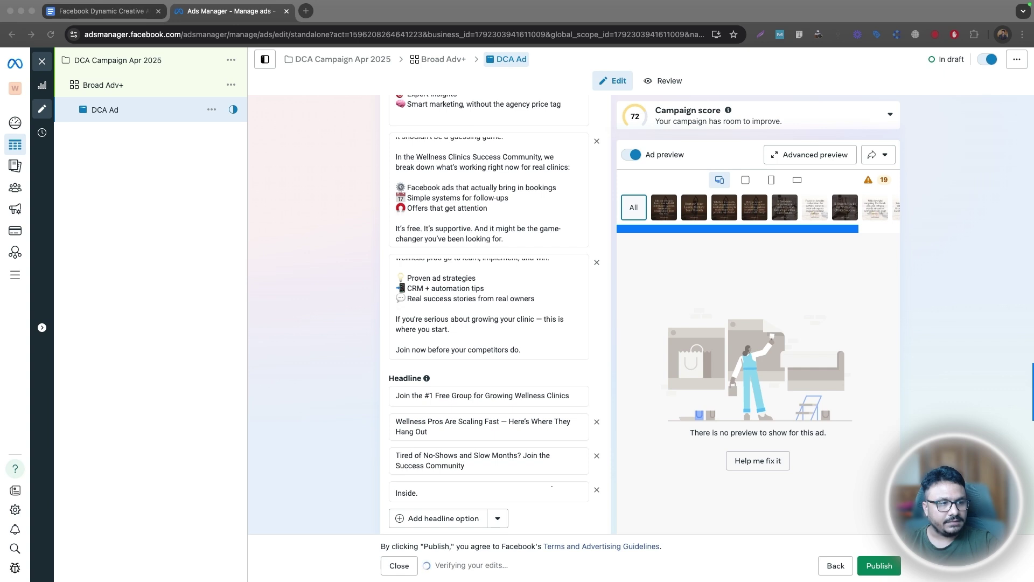
left_click(443, 518)
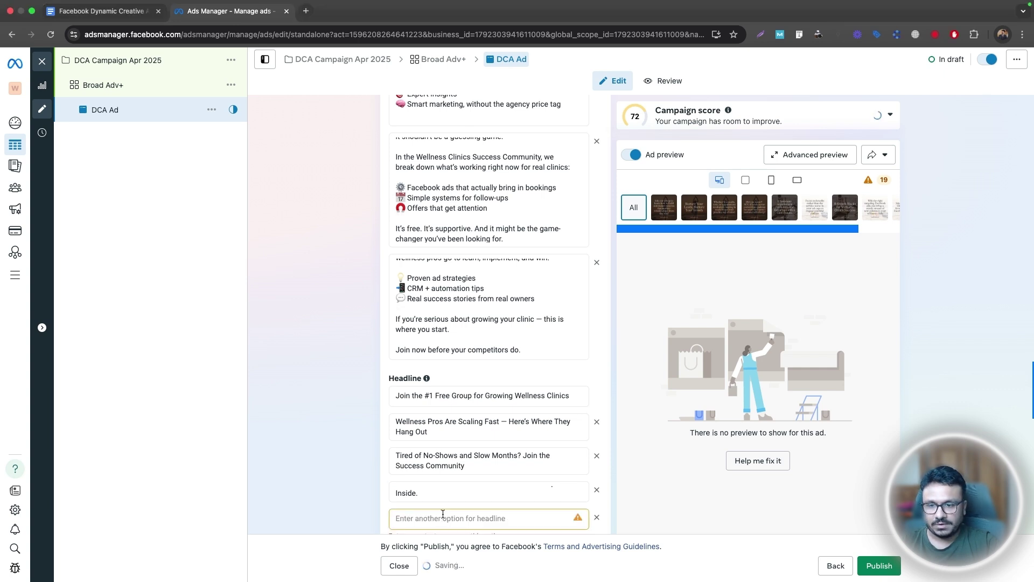
key("super+v")
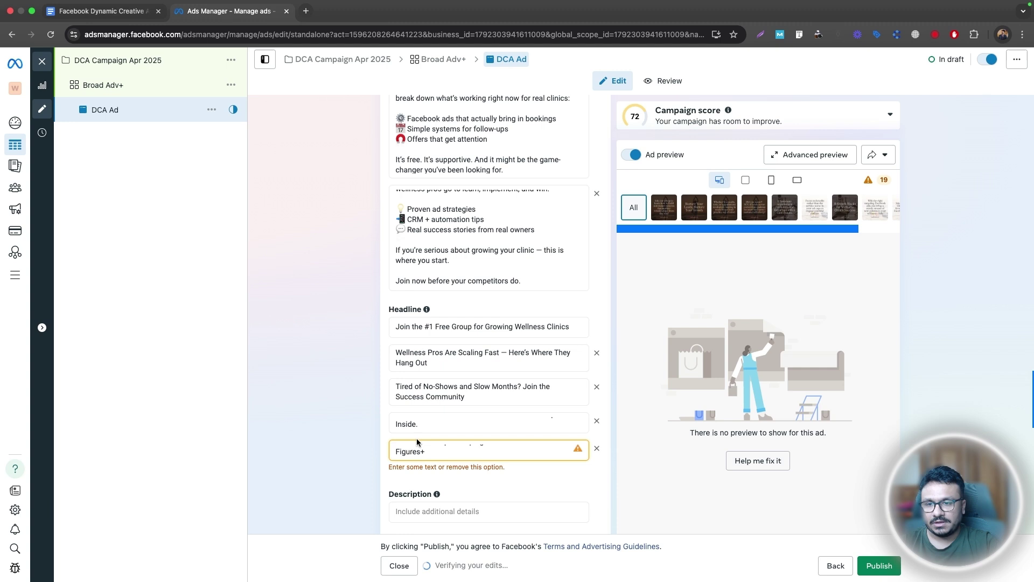
left_click(671, 215)
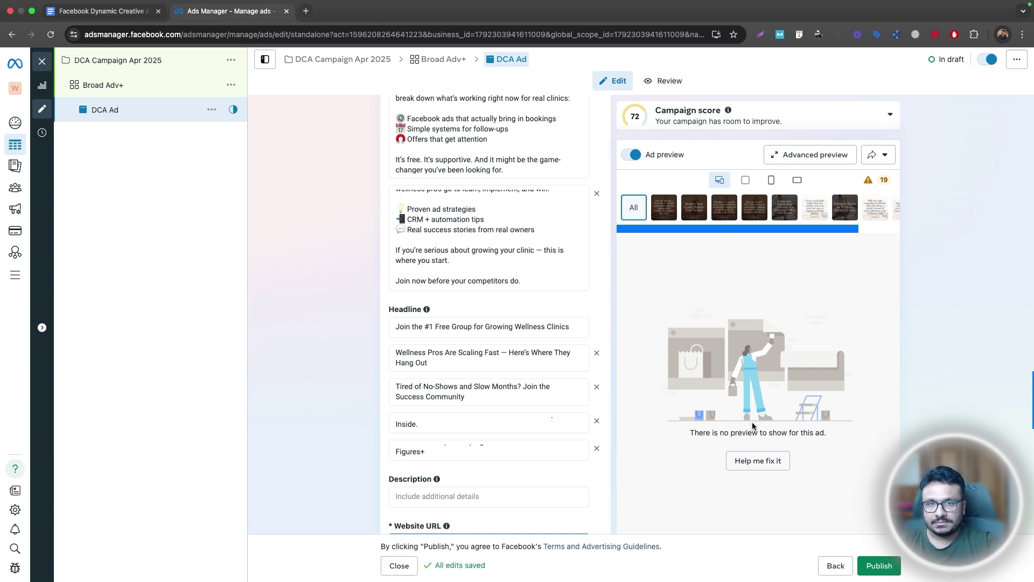
left_click(764, 460)
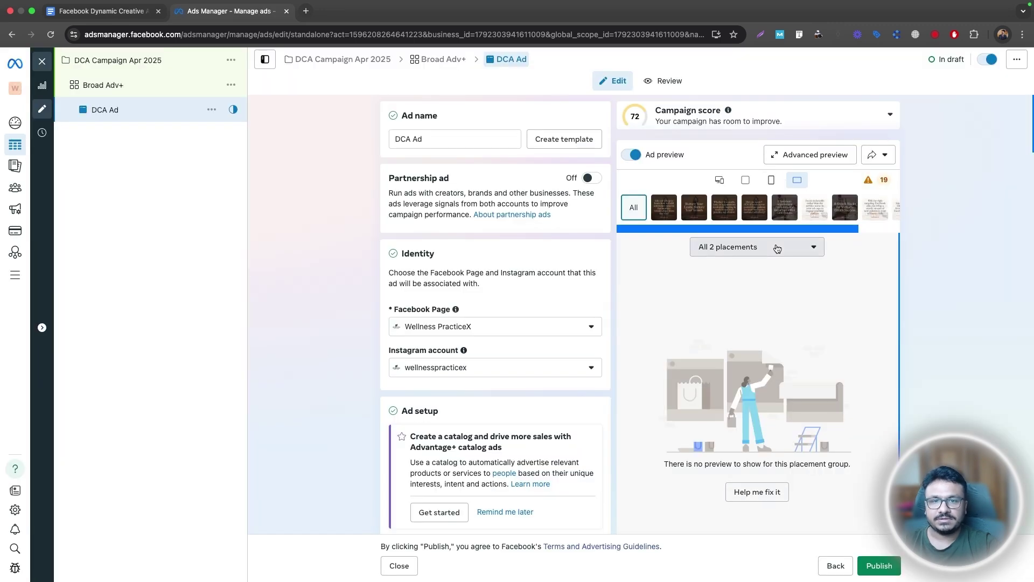
left_click(777, 248)
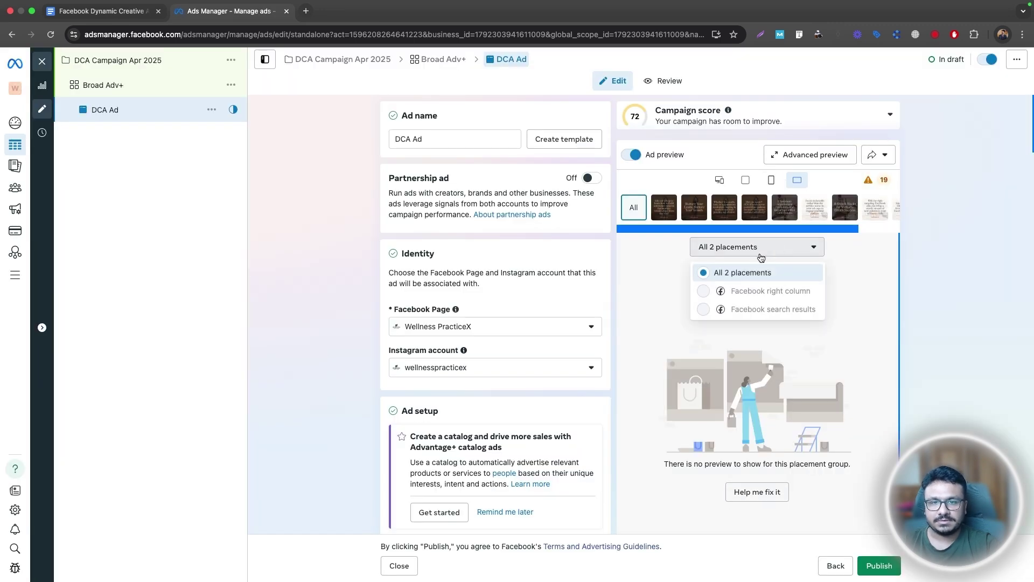
left_click(760, 257)
scroll(726, 367, "down", 1)
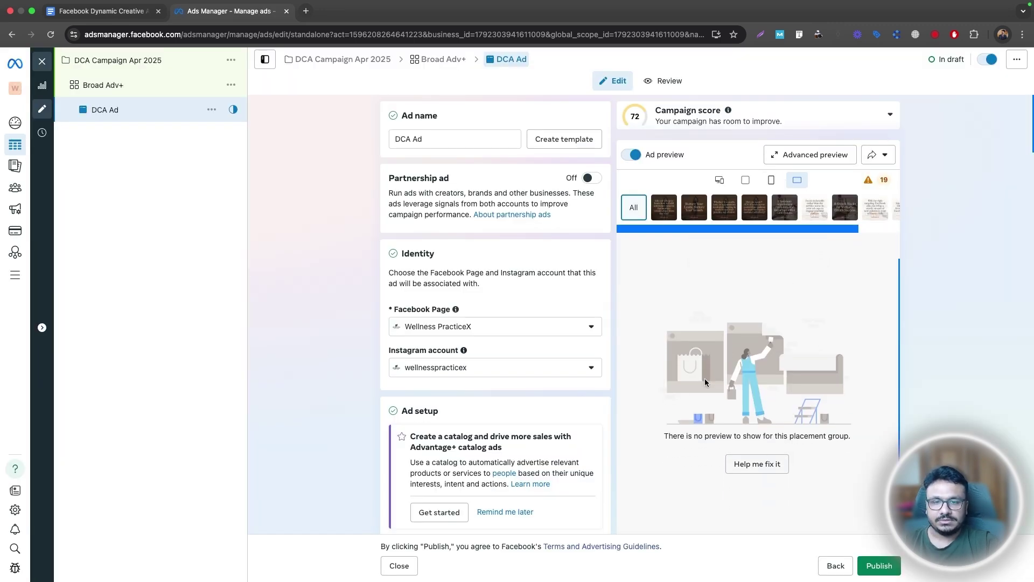
scroll(704, 378, "down", 5)
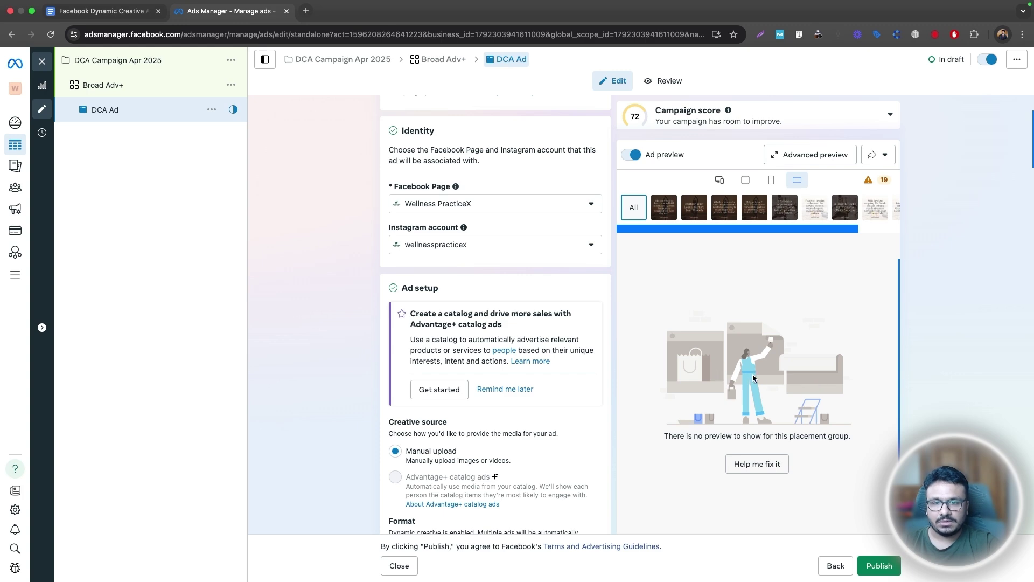
scroll(521, 382, "down", 20)
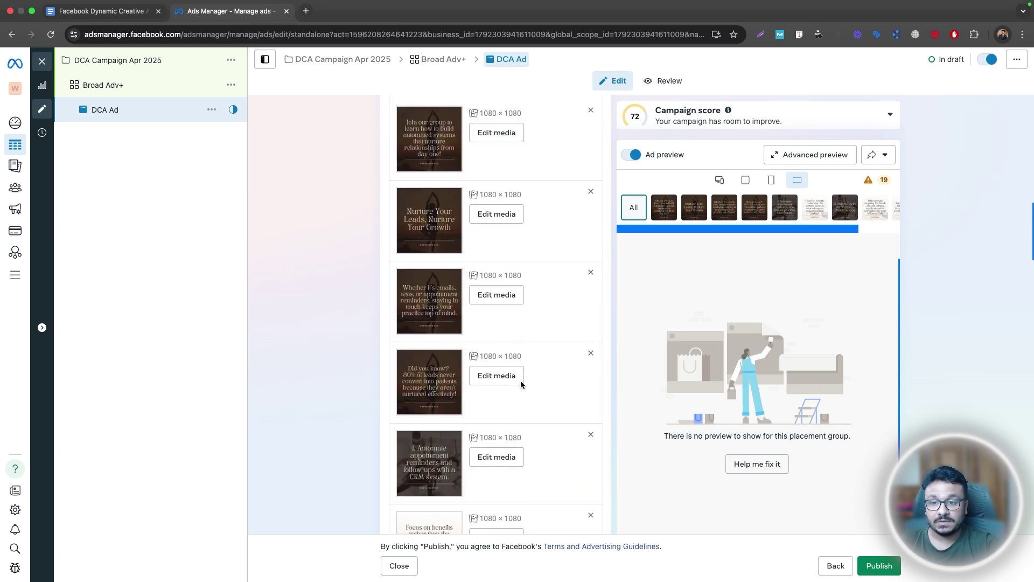
scroll(520, 383, "down", 10)
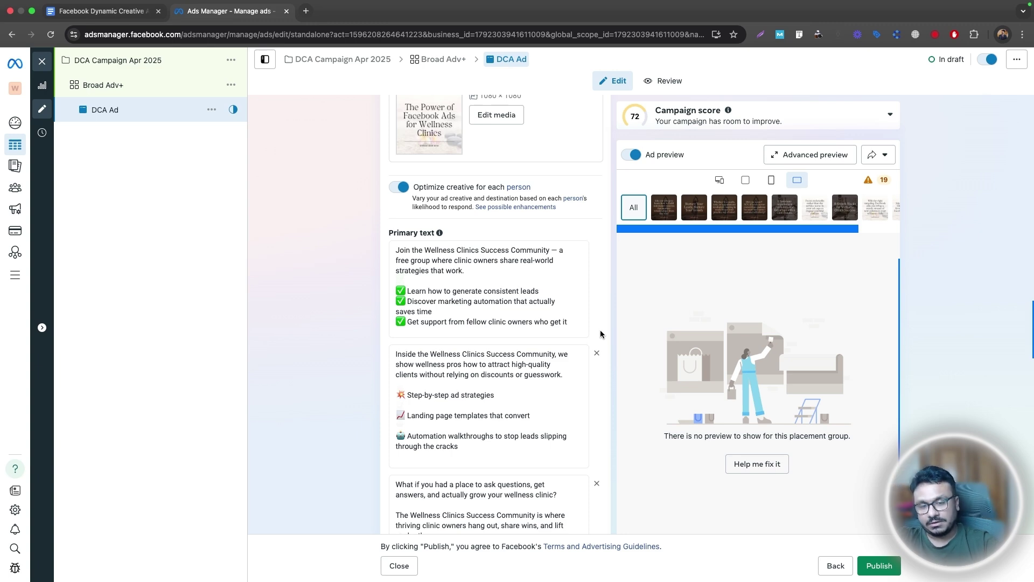
scroll(463, 398, "down", 7)
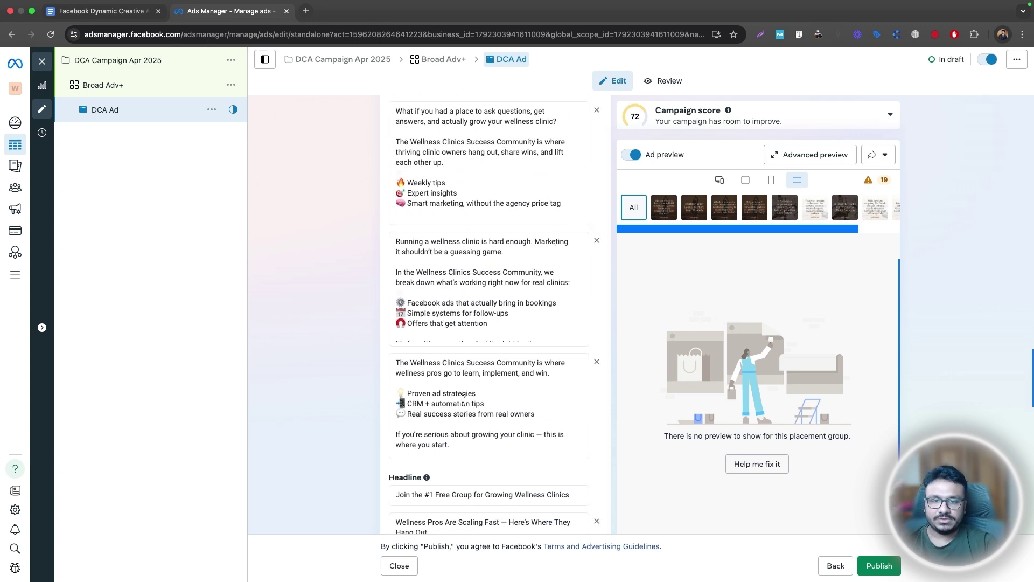
scroll(463, 399, "down", 5)
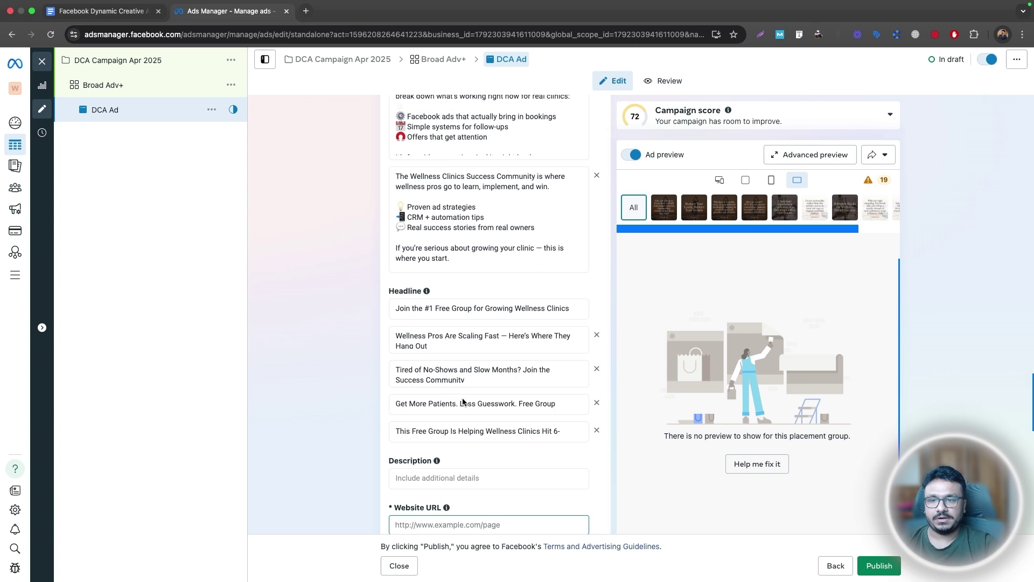
scroll(463, 398, "down", 4)
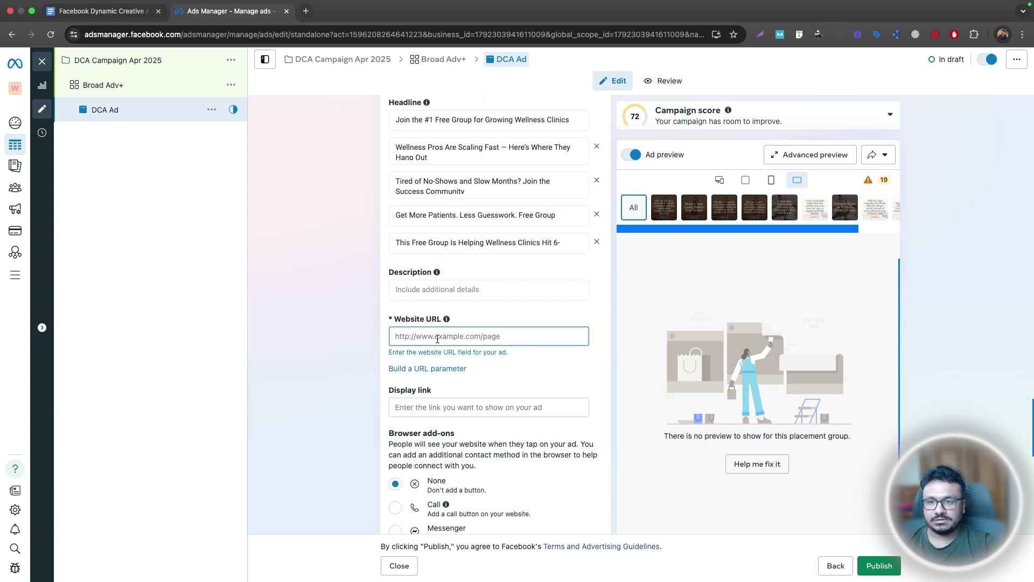
Step: Enter the website URL and choose Book now as the first call to action
type("https://ashhasib.com")
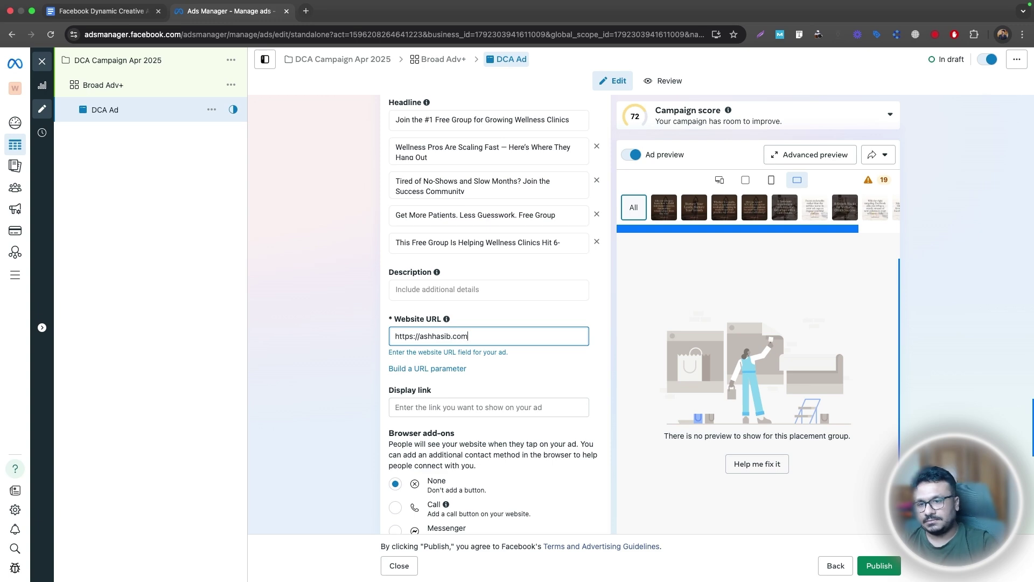
scroll(363, 342, "down", 7)
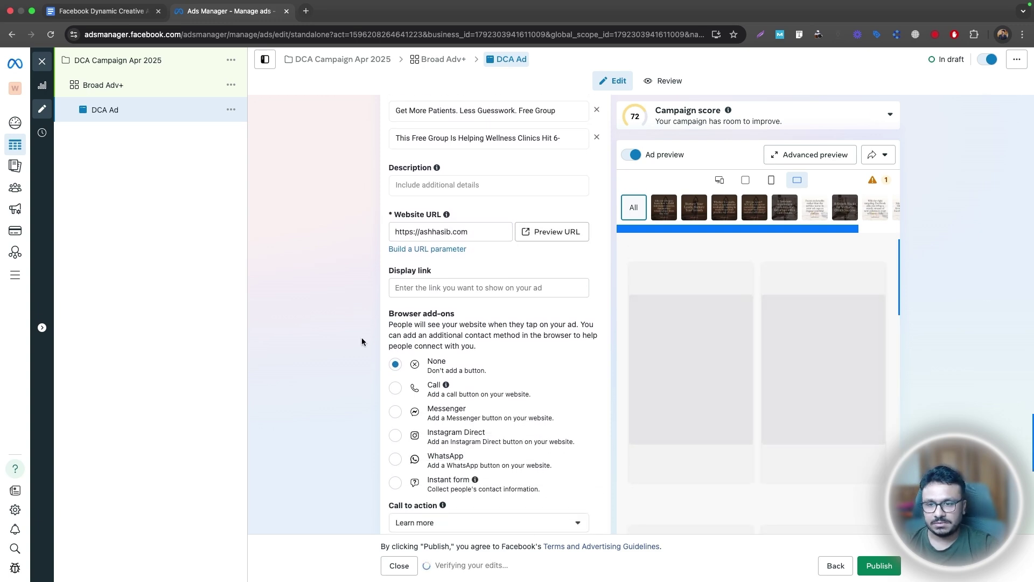
scroll(440, 389, "down", 2)
left_click(483, 239)
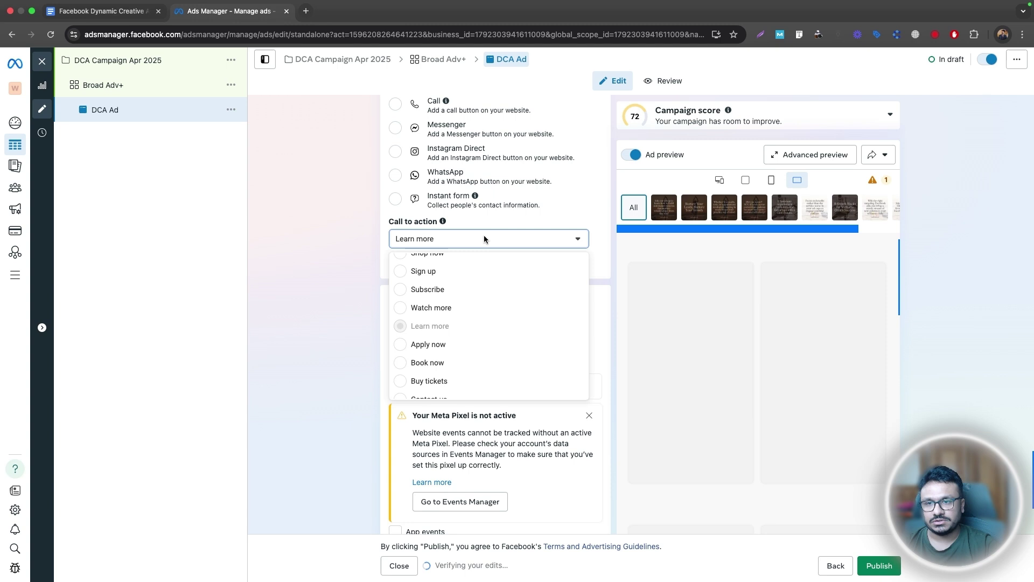
scroll(415, 285, "up", 4)
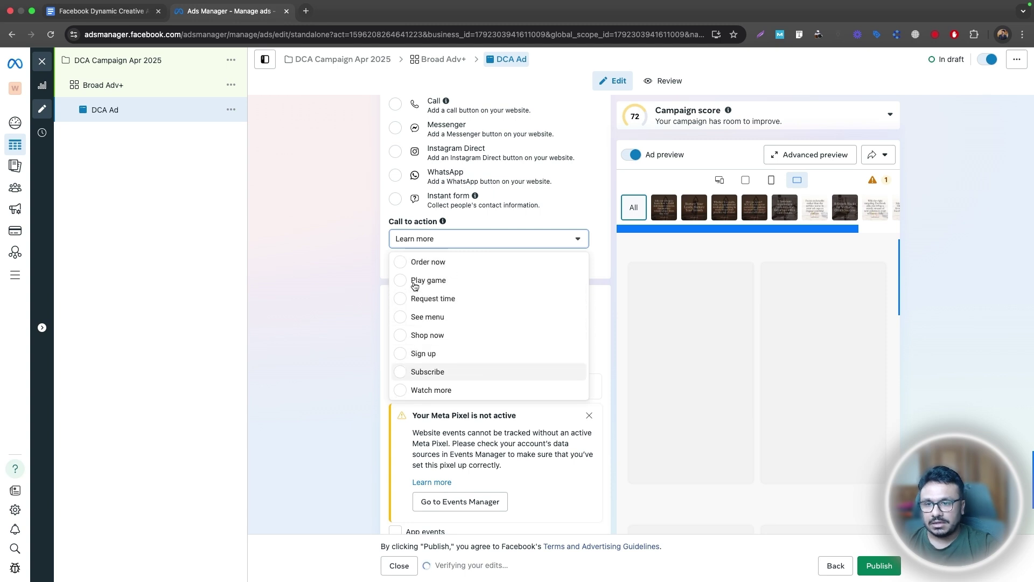
scroll(415, 286, "down", 6)
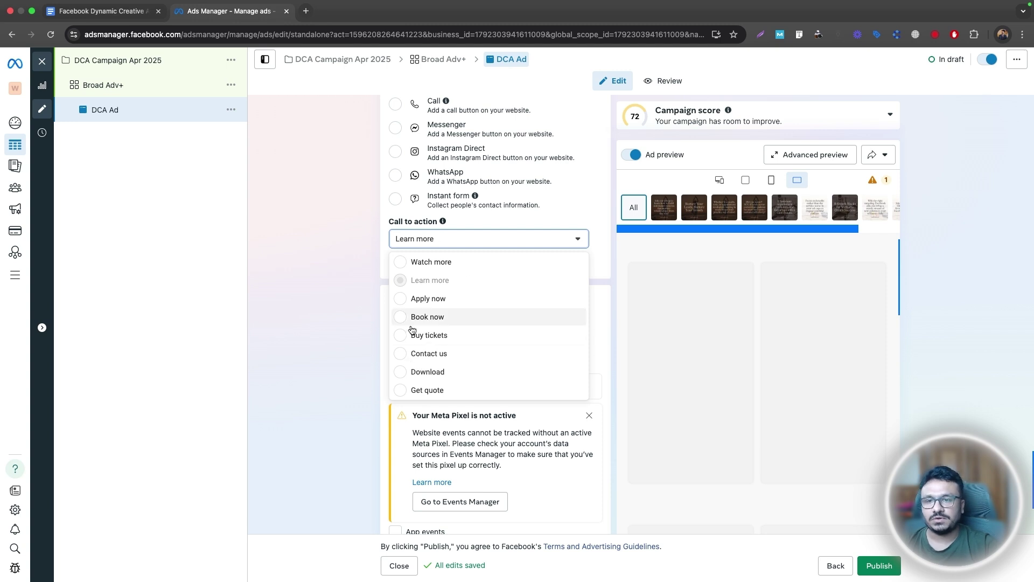
scroll(417, 339, "up", 3)
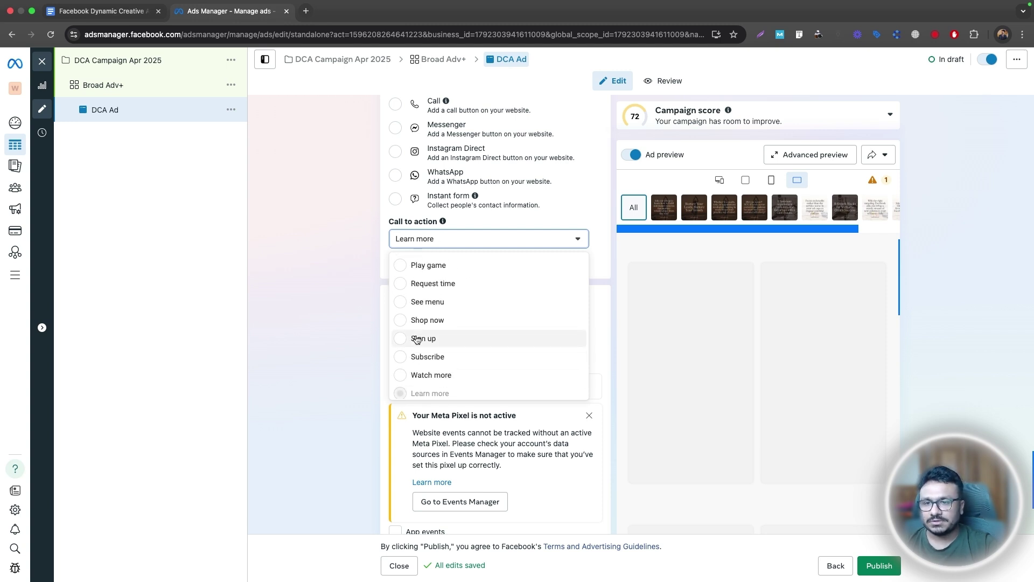
scroll(417, 333, "down", 2)
scroll(417, 329, "down", 2)
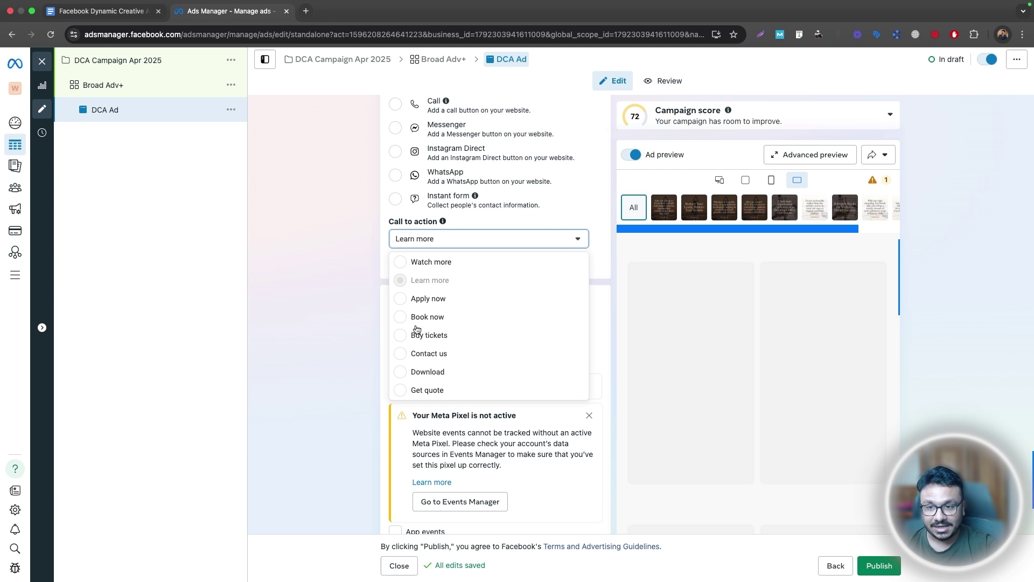
left_click(415, 322)
Step: Add four more call-to-action options: Sign up, Order now, Contact us and Apply now
left_click(429, 260)
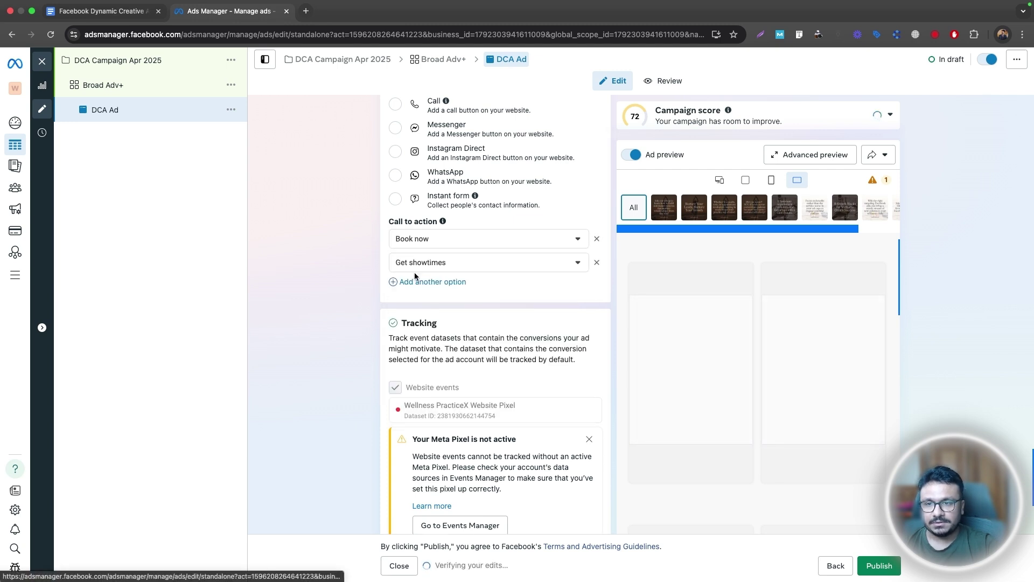
left_click(415, 267)
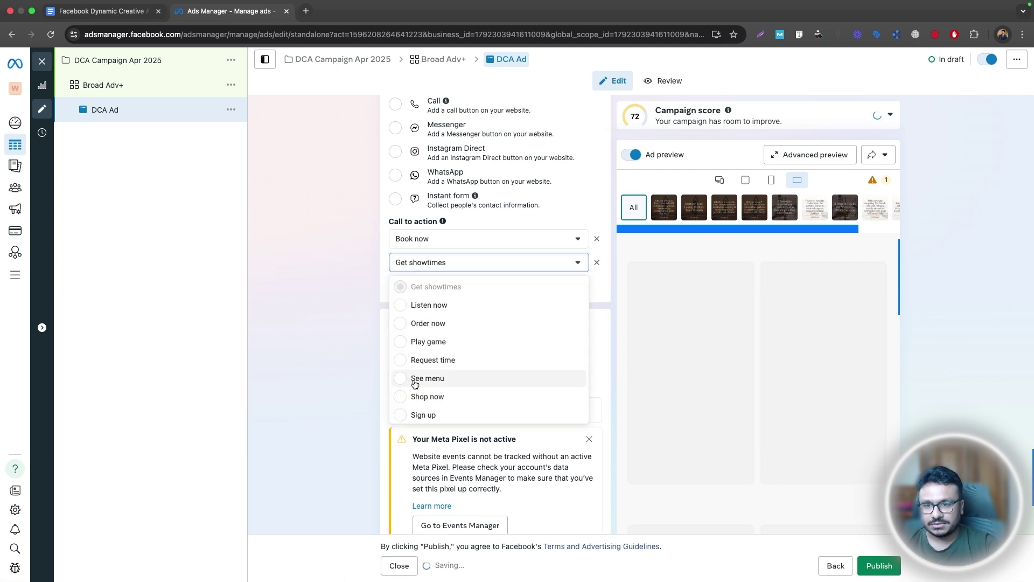
left_click(408, 416)
left_click(408, 284)
left_click(411, 290)
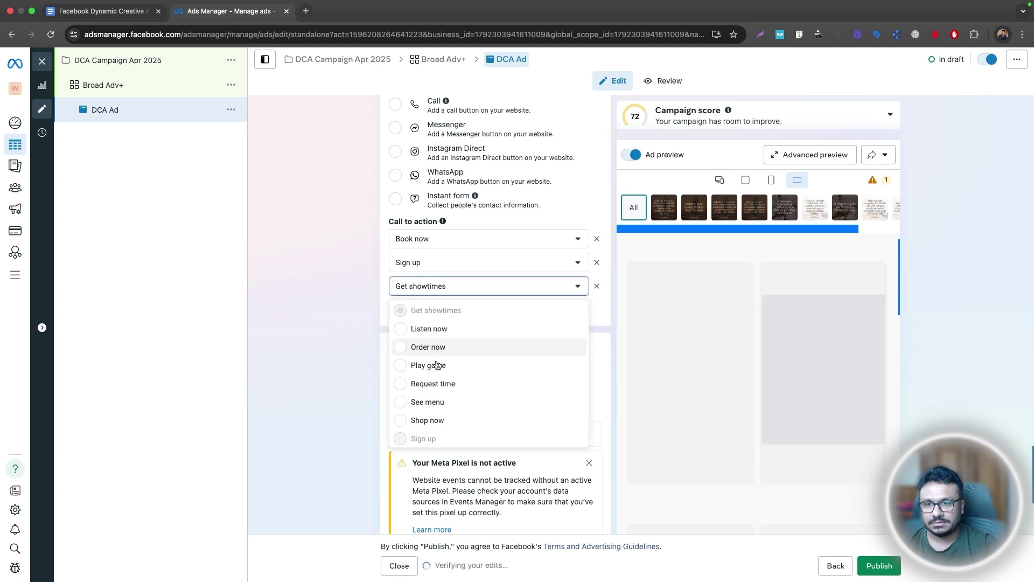
left_click(433, 347)
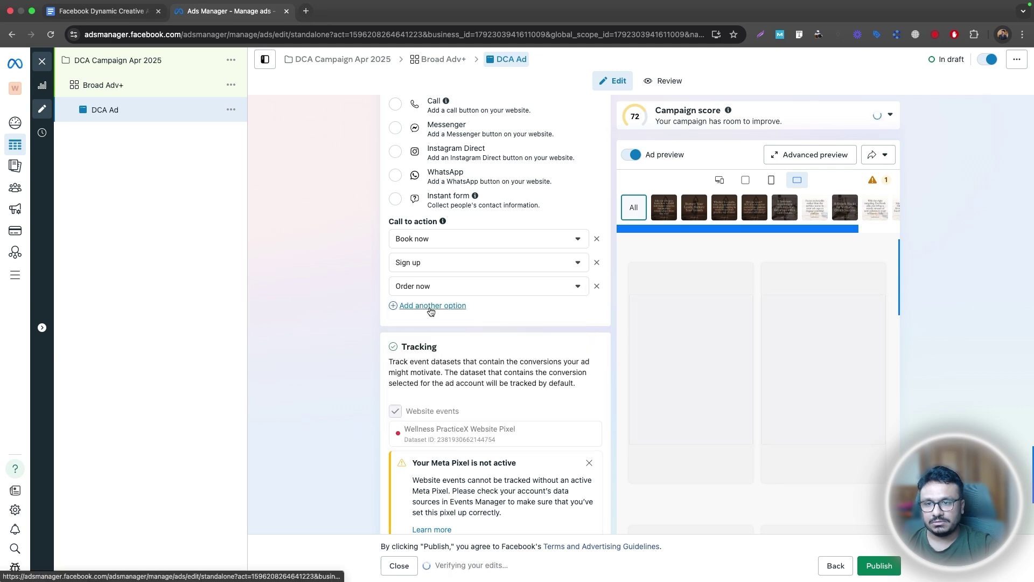
left_click(427, 305)
left_click(428, 305)
scroll(452, 408, "up", 5)
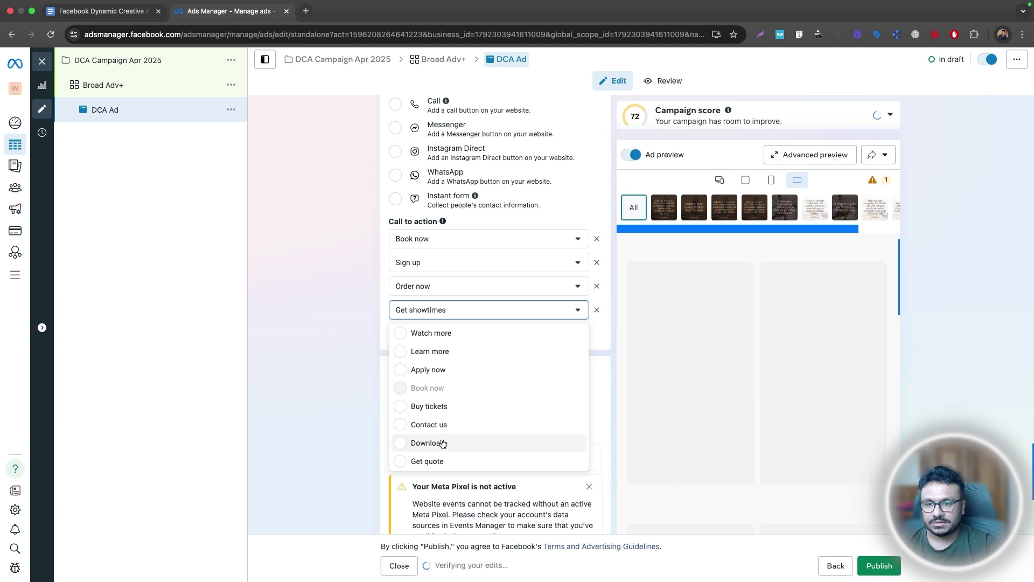
left_click(428, 425)
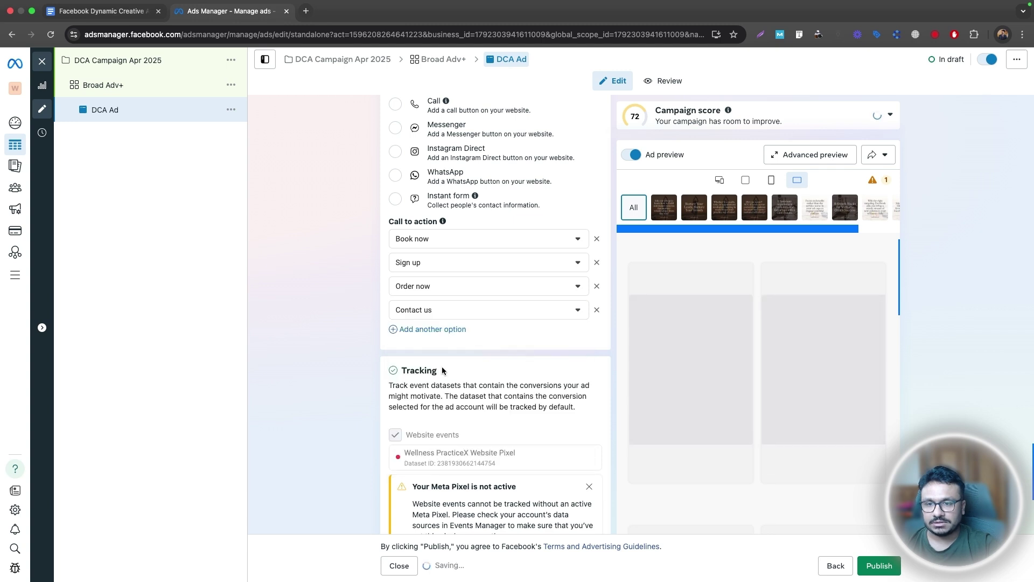
left_click(452, 328)
left_click(452, 333)
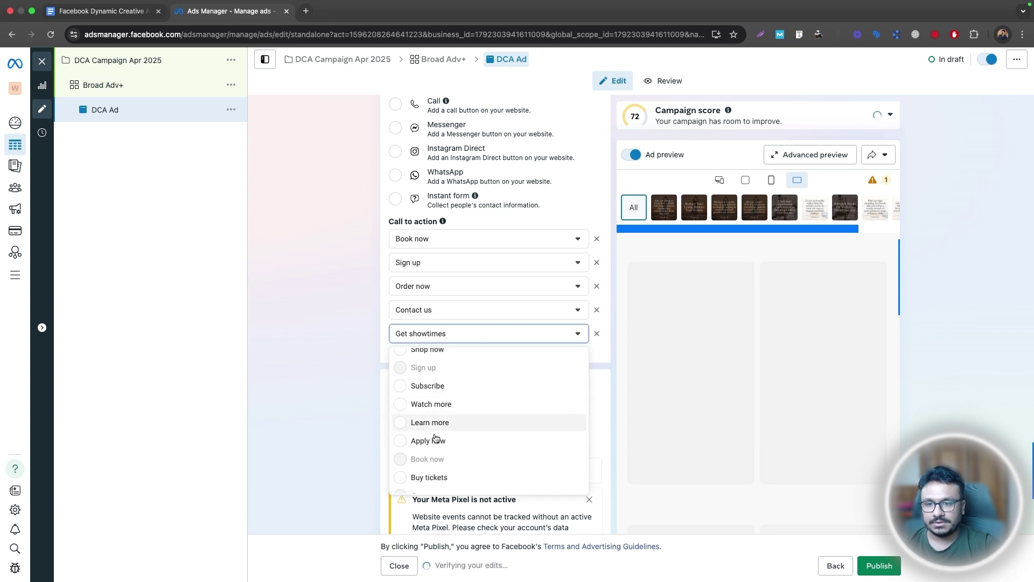
left_click(434, 440)
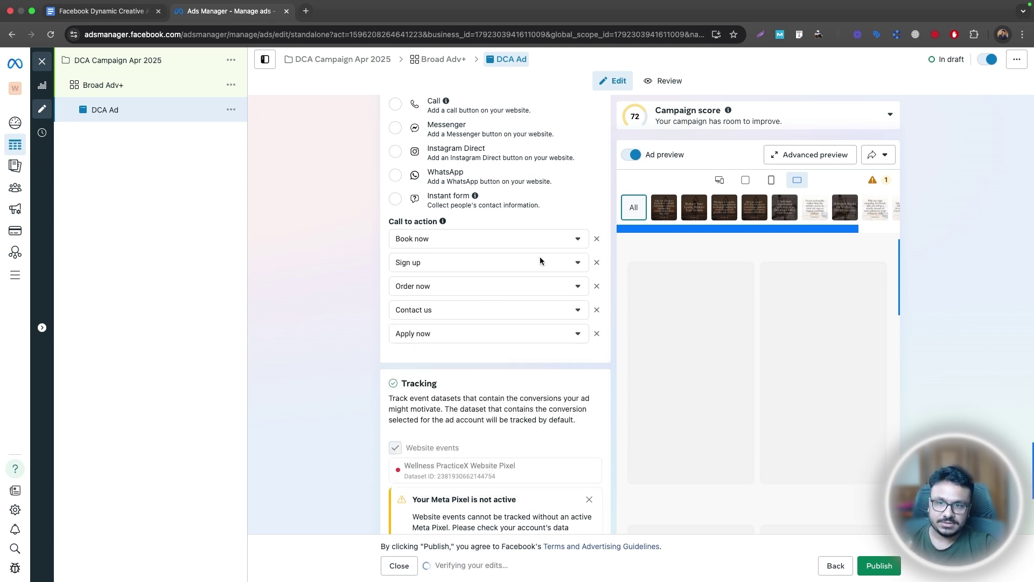
Step: Remove the Contact us, Order now and Book now call-to-action options
left_click(597, 310)
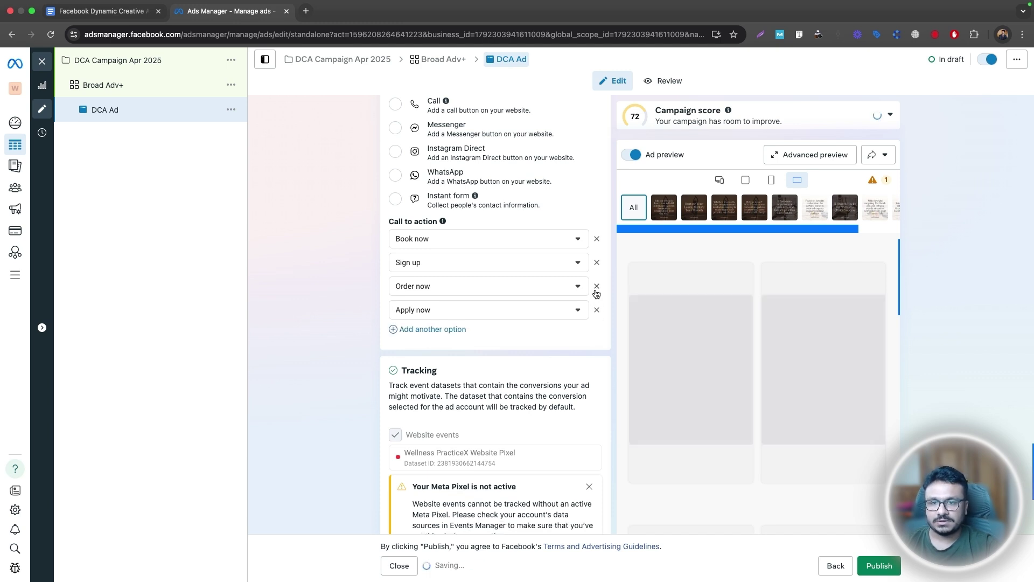
left_click(596, 287)
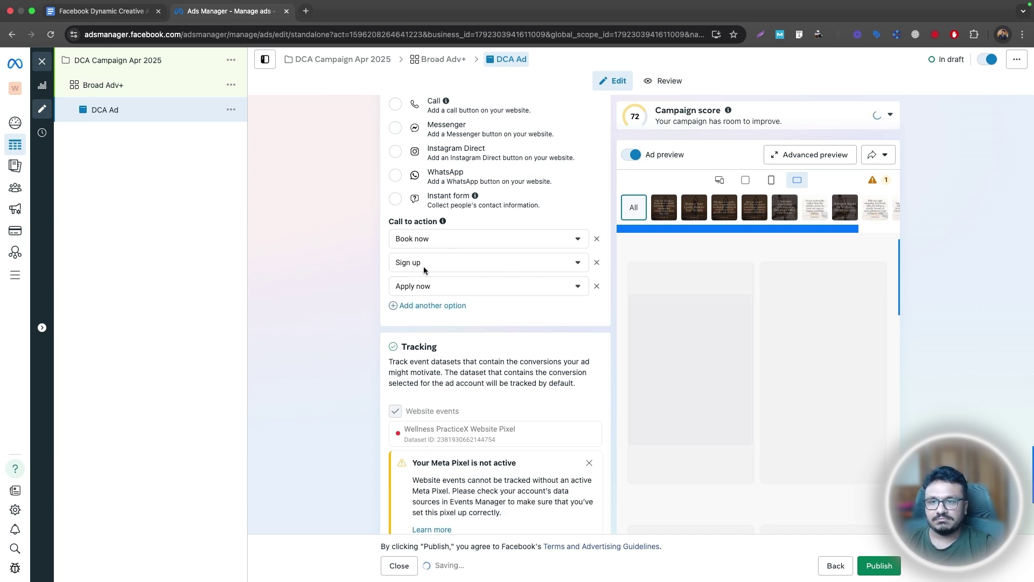
left_click(596, 239)
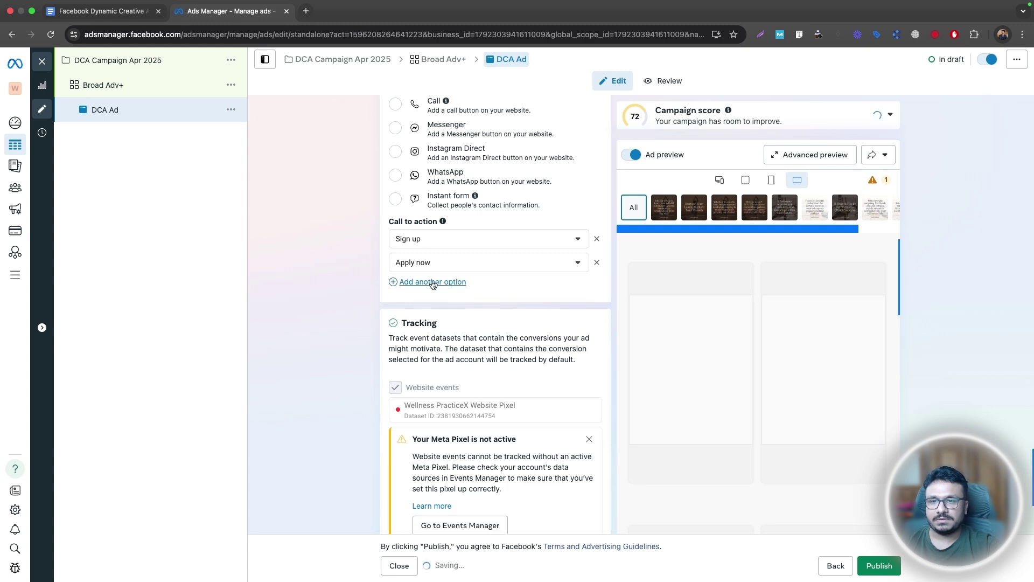
scroll(410, 377, "down", 4)
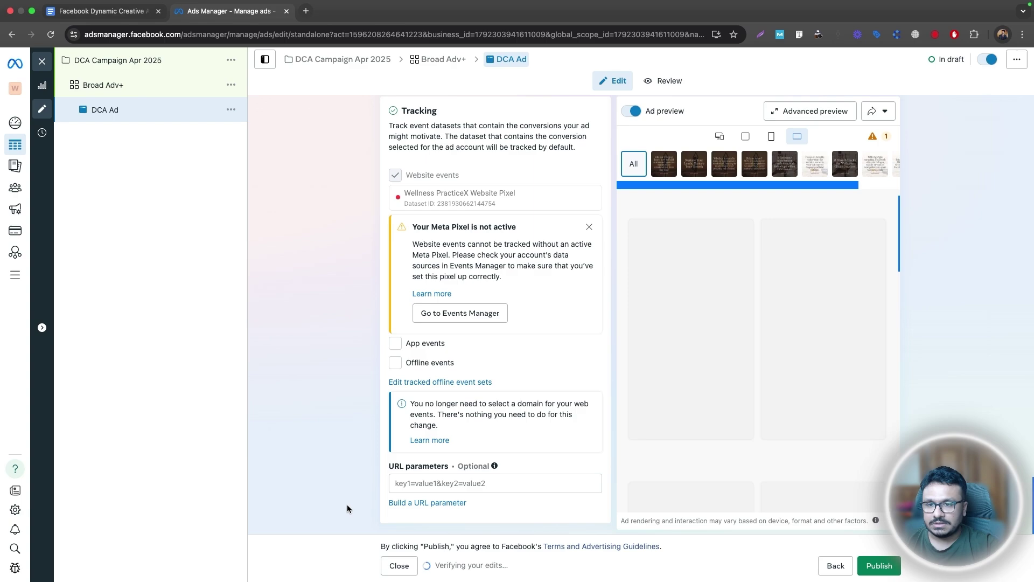
Step: Copy the Website URL text and paste it into the Display link field
scroll(347, 504, "up", 10)
scroll(347, 502, "up", 15)
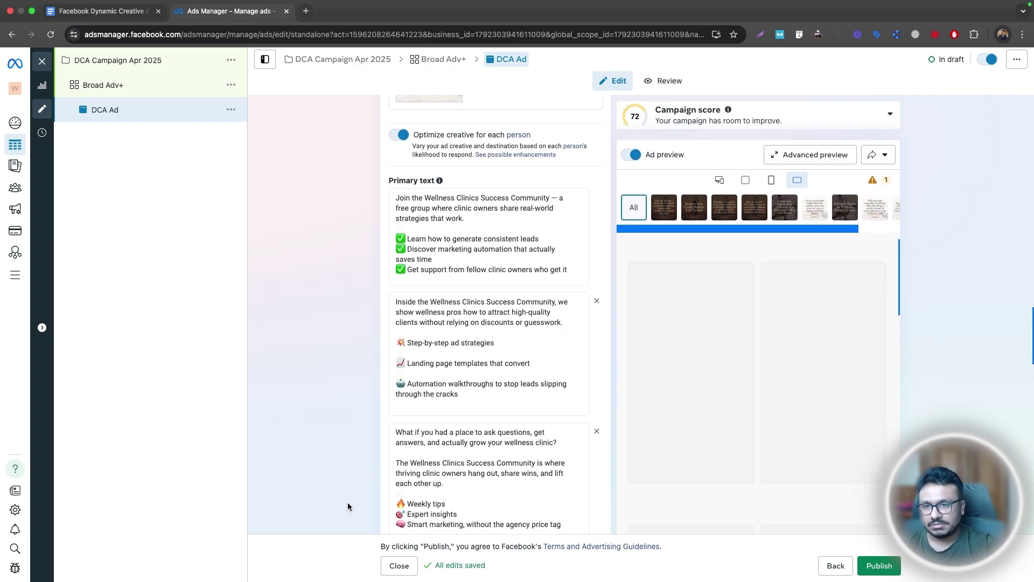
scroll(347, 502, "down", 20)
scroll(348, 503, "down", 5)
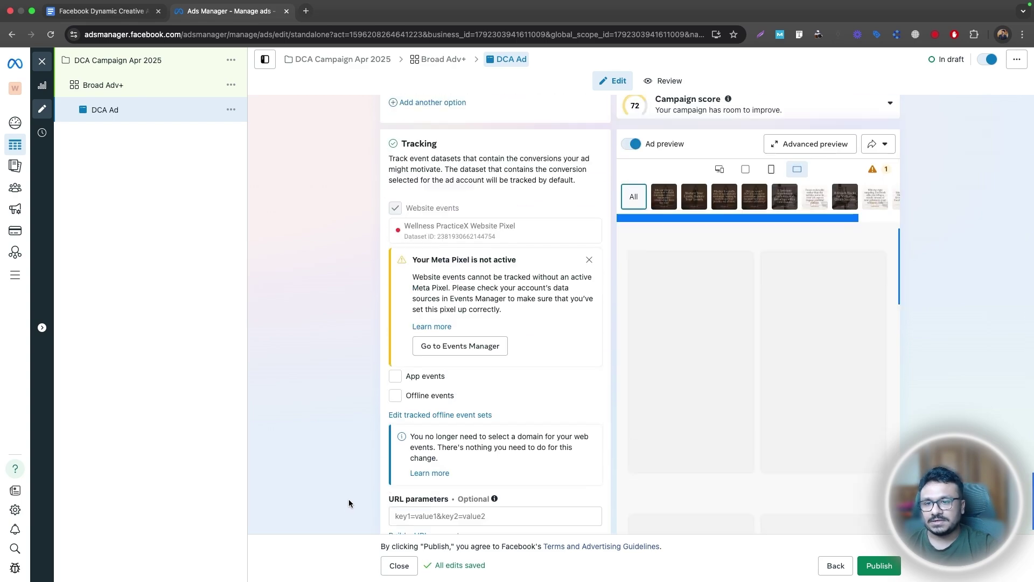
scroll(348, 503, "up", 20)
scroll(552, 423, "down", 10)
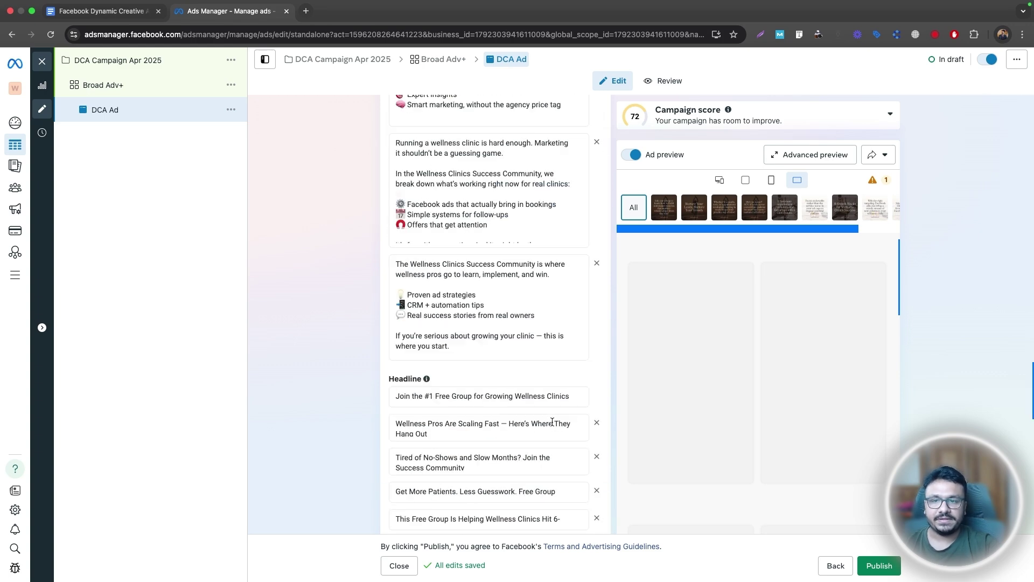
scroll(552, 423, "up", 8)
scroll(426, 298, "down", 12)
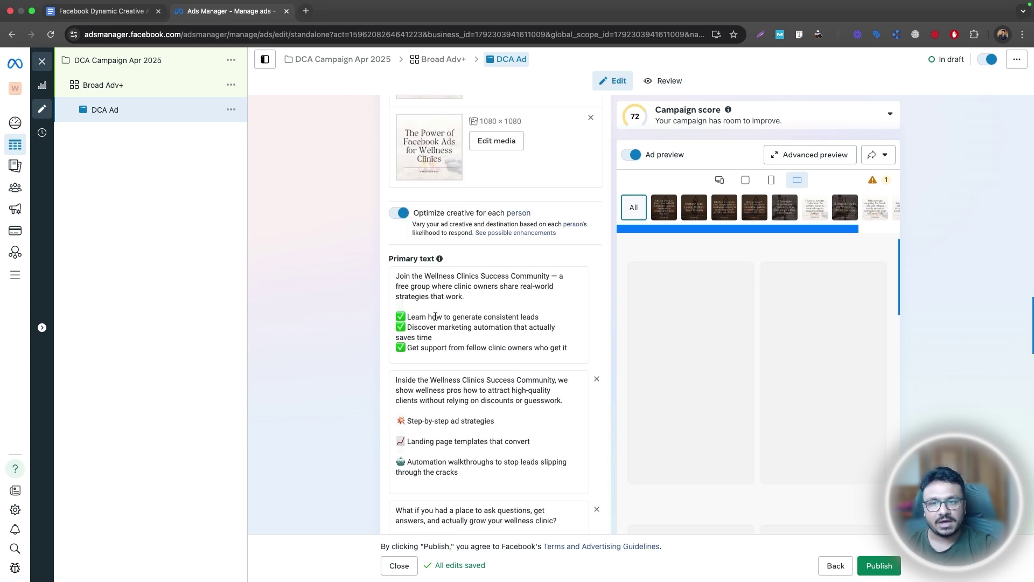
scroll(461, 227, "down", 2)
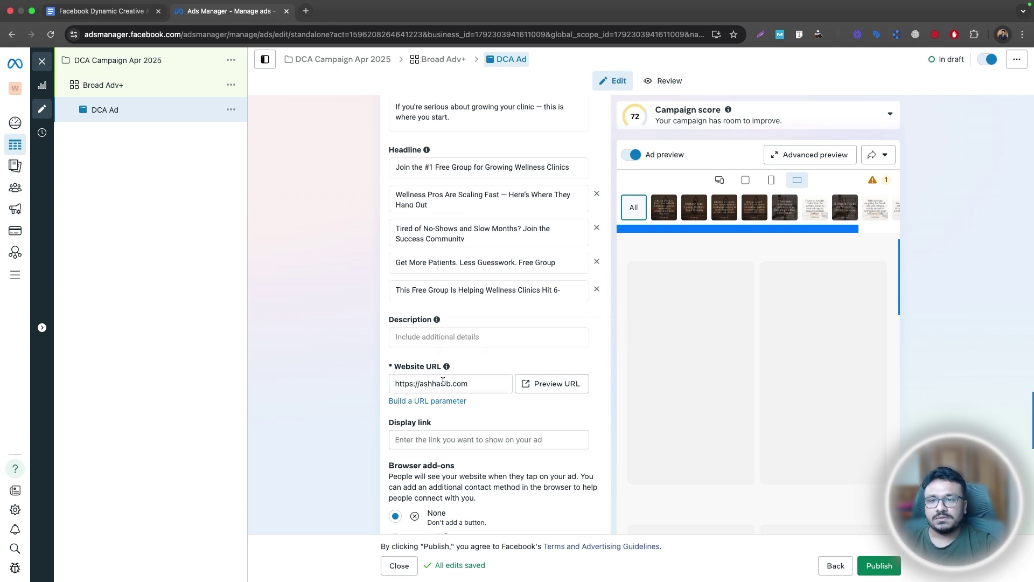
scroll(446, 280, "down", 4)
left_click_drag(469, 296, 394, 297)
key("ctrl+c")
left_click(468, 352)
key("ctrl+v")
scroll(431, 405, "down", 10)
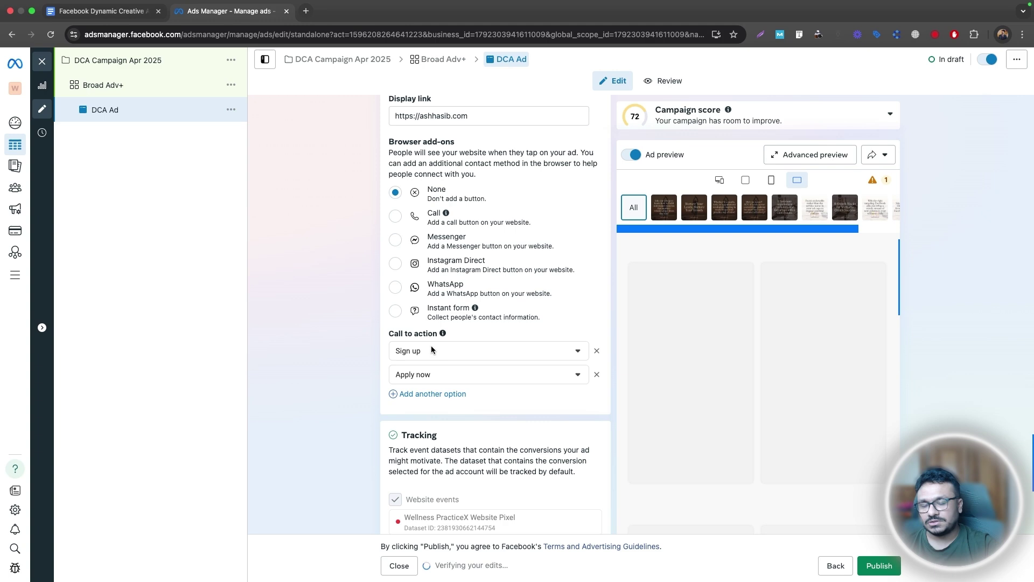
scroll(432, 350, "down", 12)
scroll(433, 350, "up", 20)
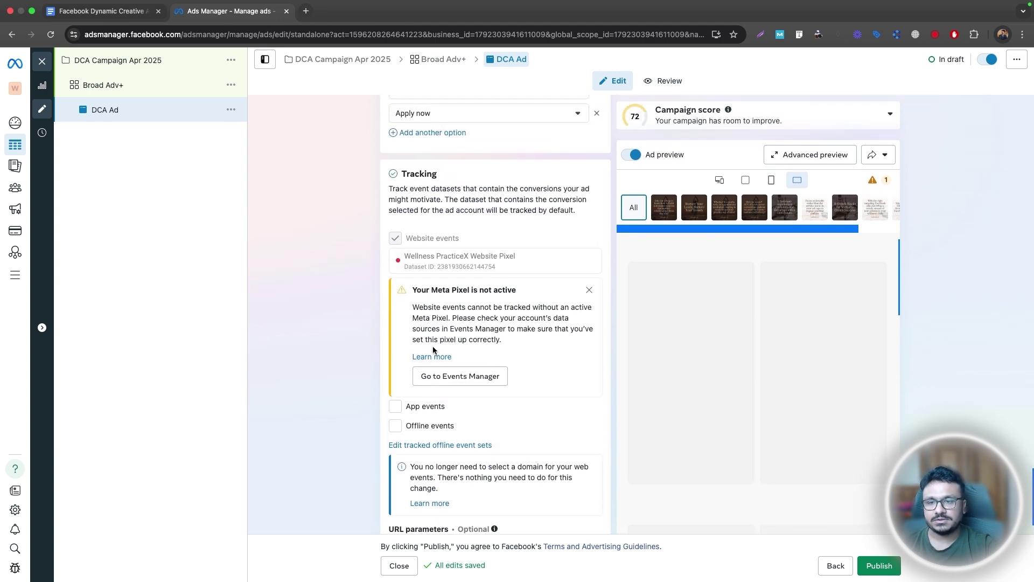
scroll(435, 350, "up", 20)
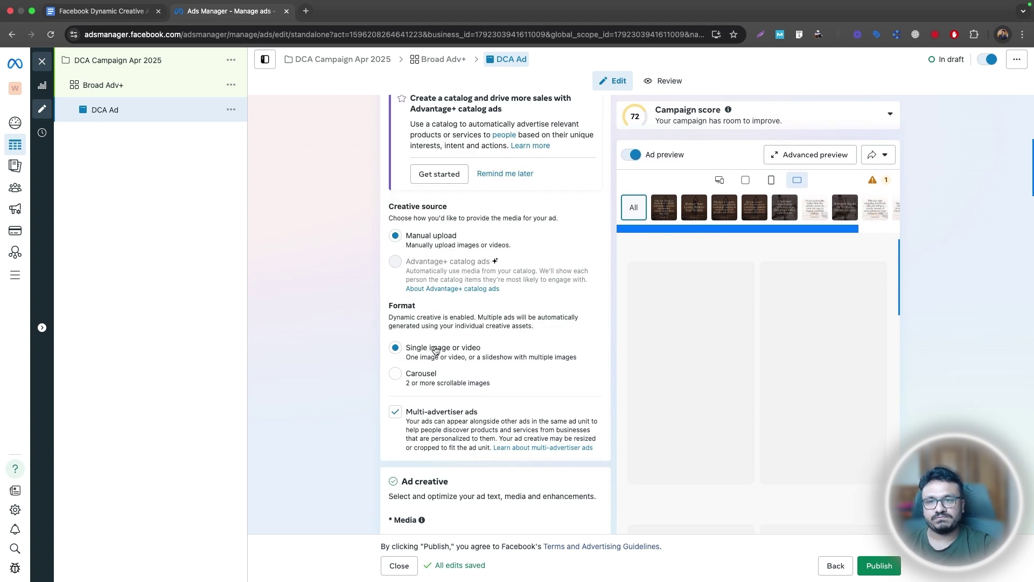
Step: Step through the campaign, Broad Adv+ ad set and DCA Ad settings, then close the editor and view the campaign's ads
left_click(150, 68)
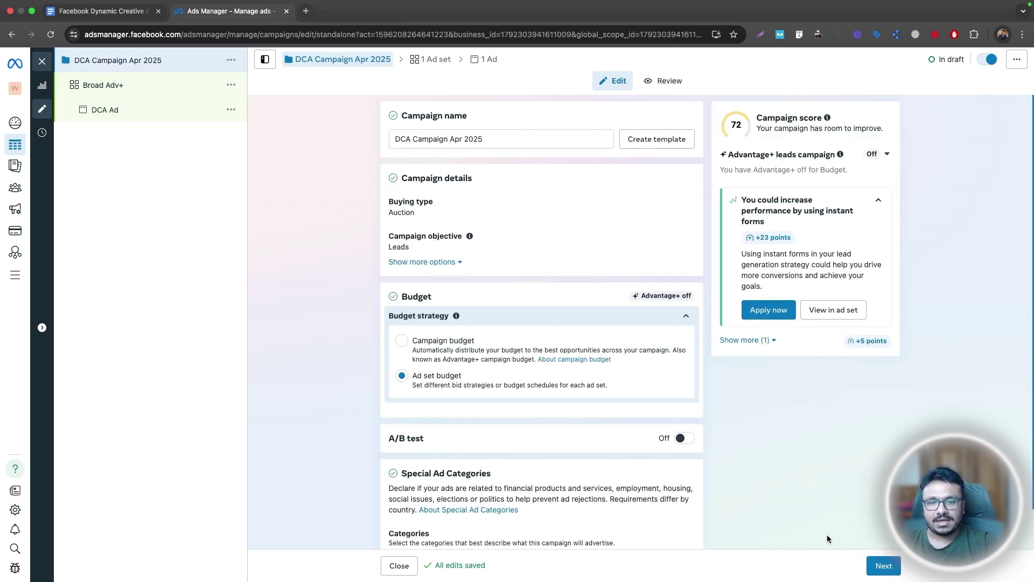
left_click(871, 572)
left_click(873, 570)
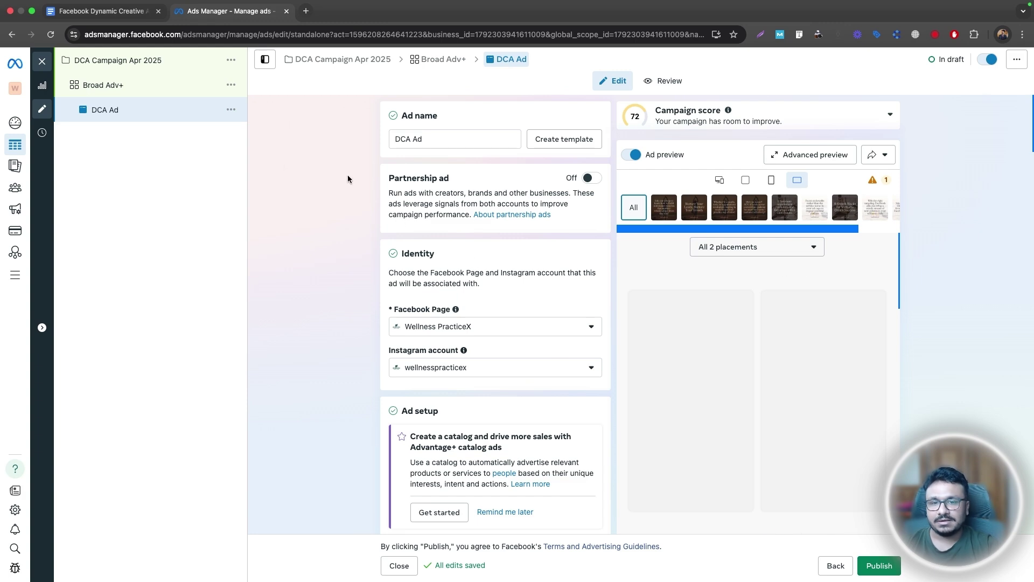
left_click(50, 65)
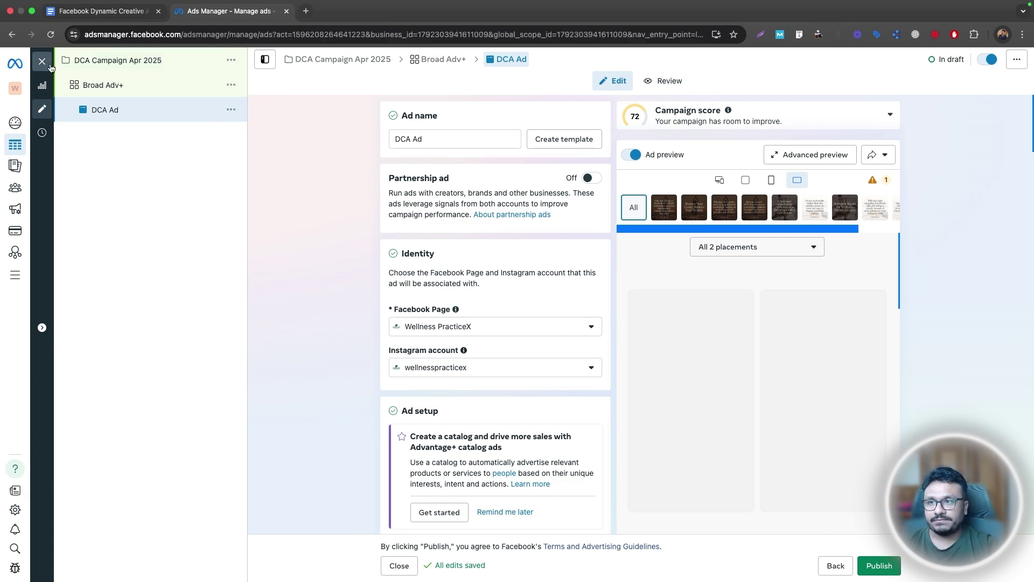
left_click(85, 145)
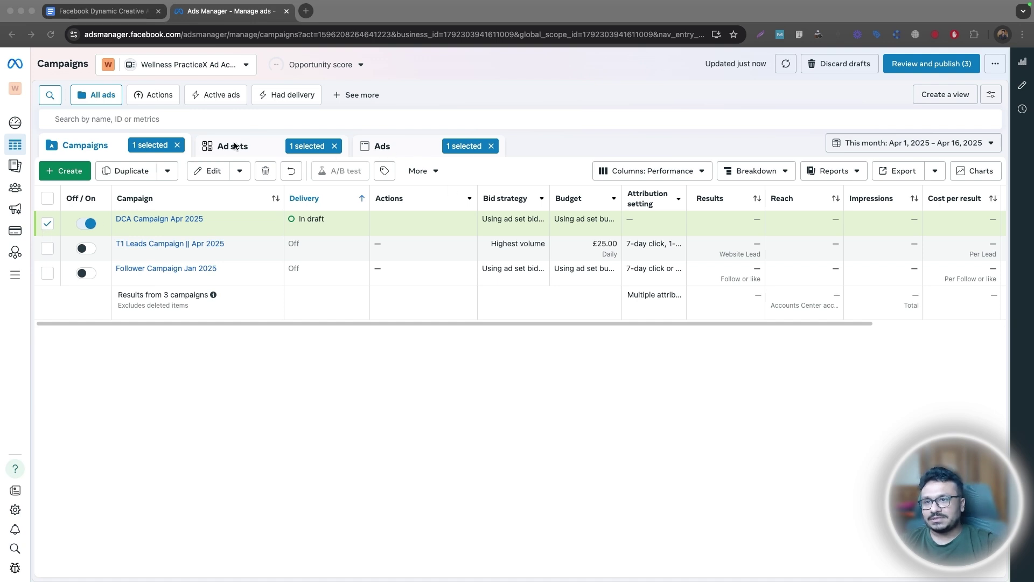
left_click(398, 146)
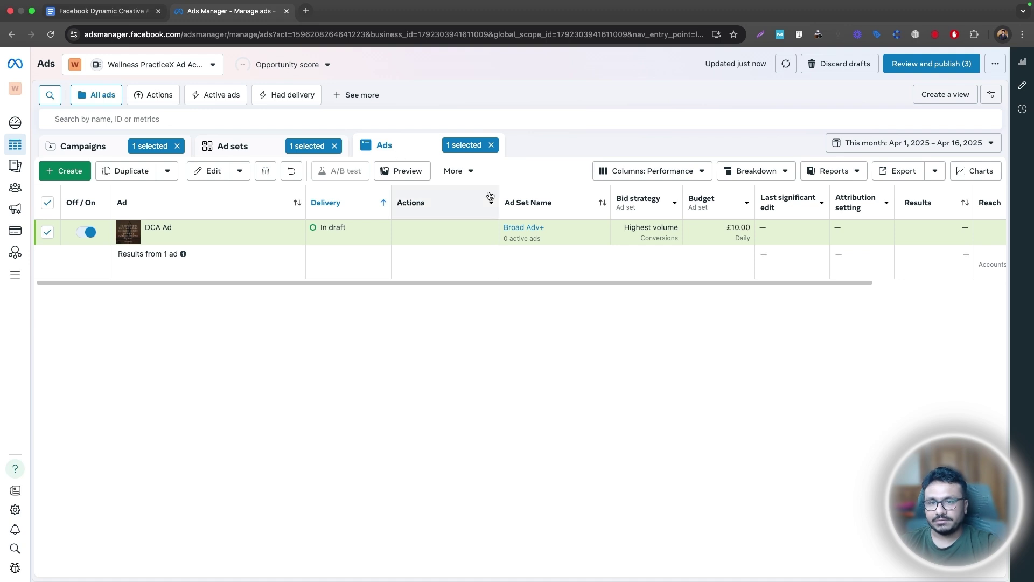
Step: Break the ads table down by Dynamic creative element > Image, video and slideshow, then return to Campaigns
left_click(779, 174)
scroll(744, 429, "down", 2)
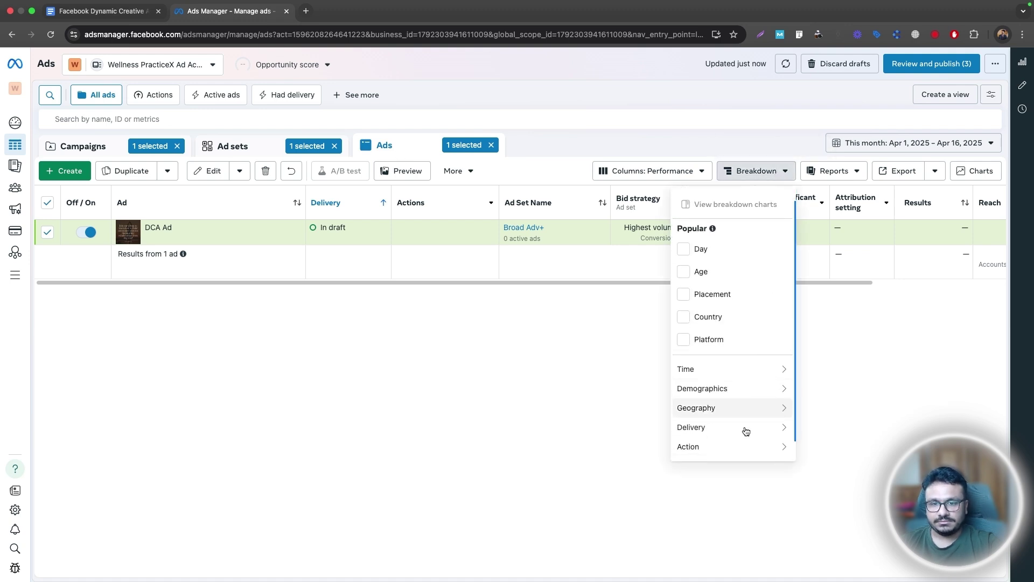
mouse_move(743, 452)
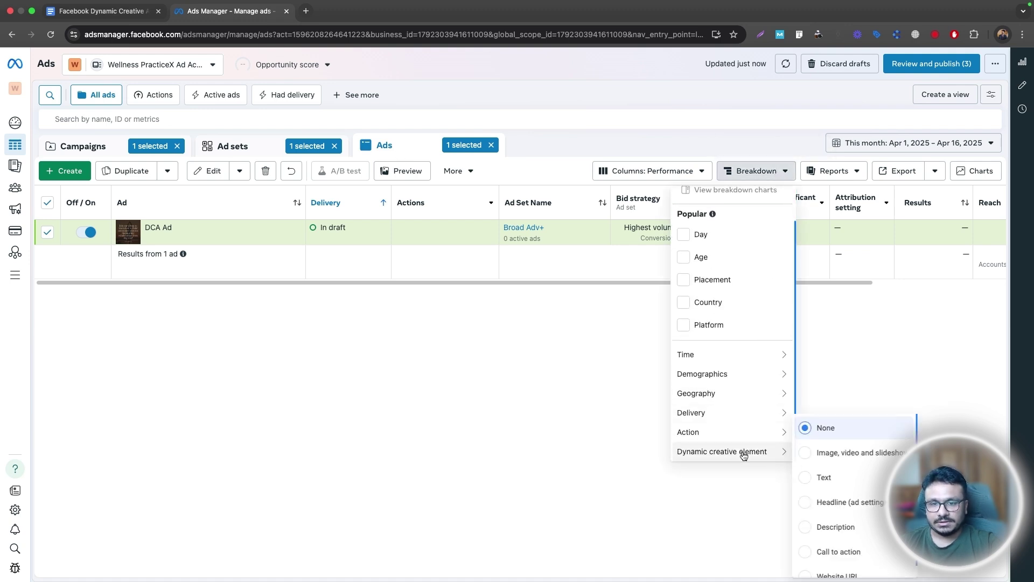
left_click(820, 453)
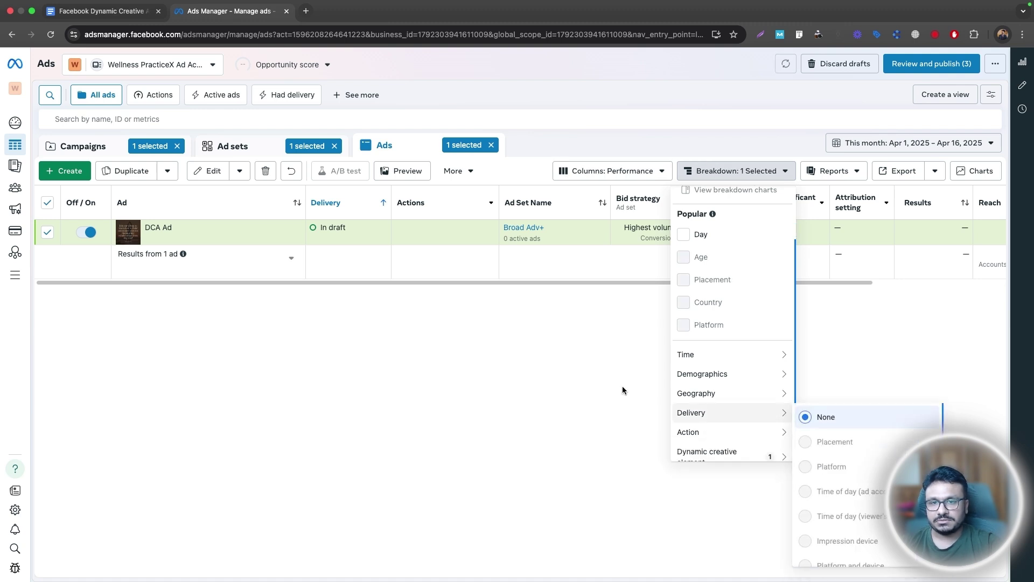
mouse_move(765, 393)
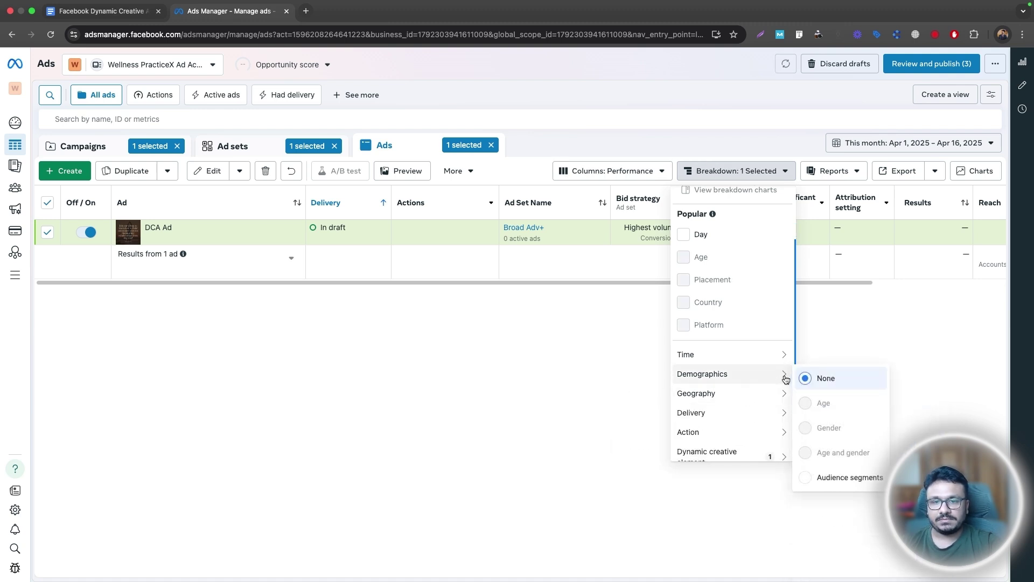
mouse_move(765, 457)
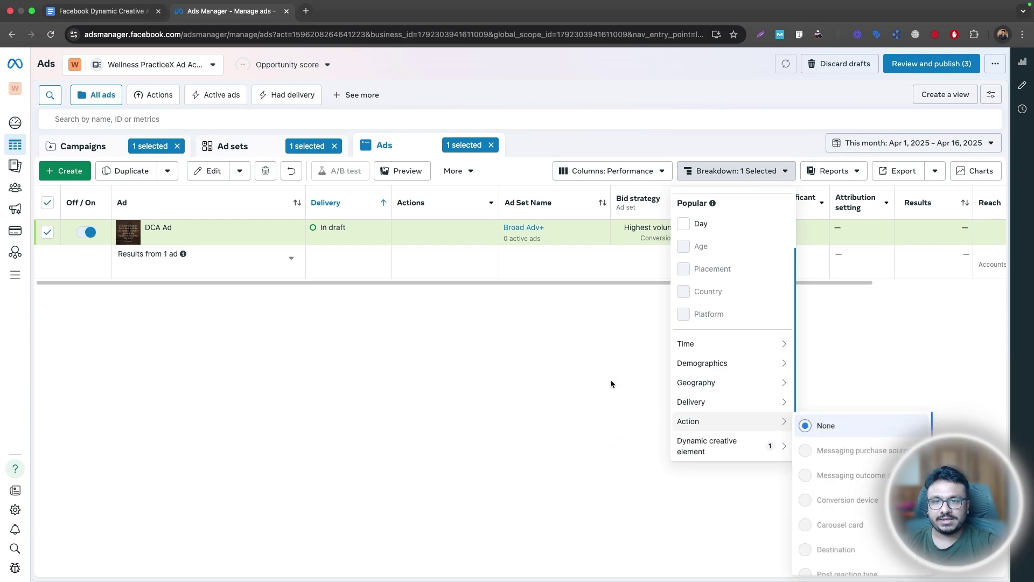
key("Escape")
left_click(85, 147)
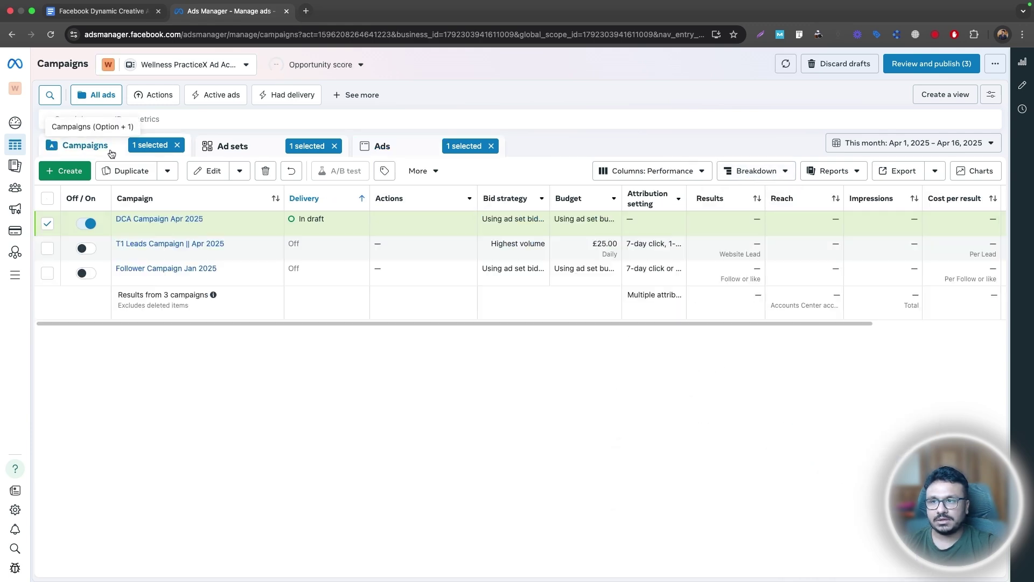
Step: Open DCA Campaign Apr 2025, advance to DCA Ad, publish, dismiss the payment request and close the editor
left_click(178, 230)
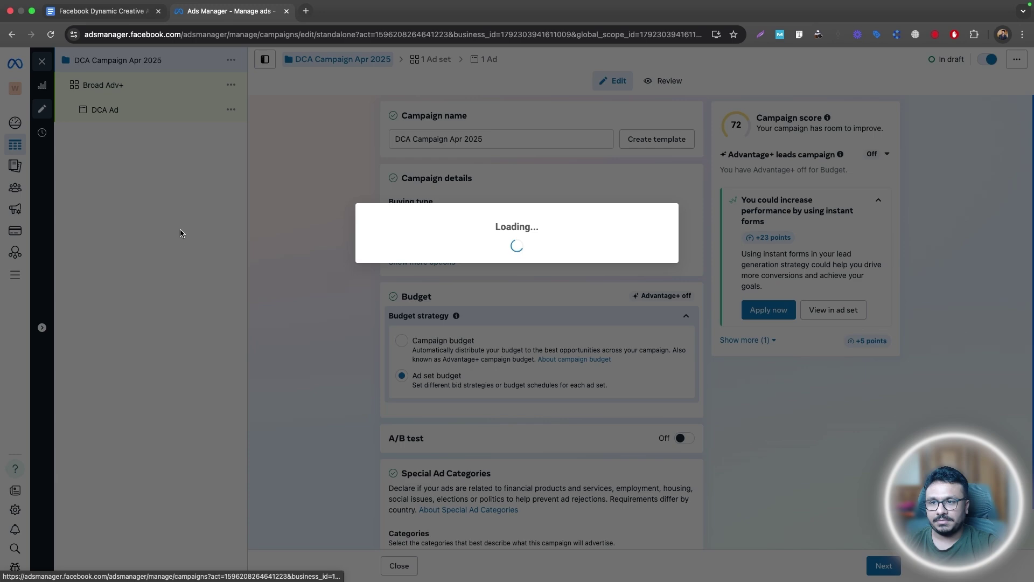
left_click(620, 146)
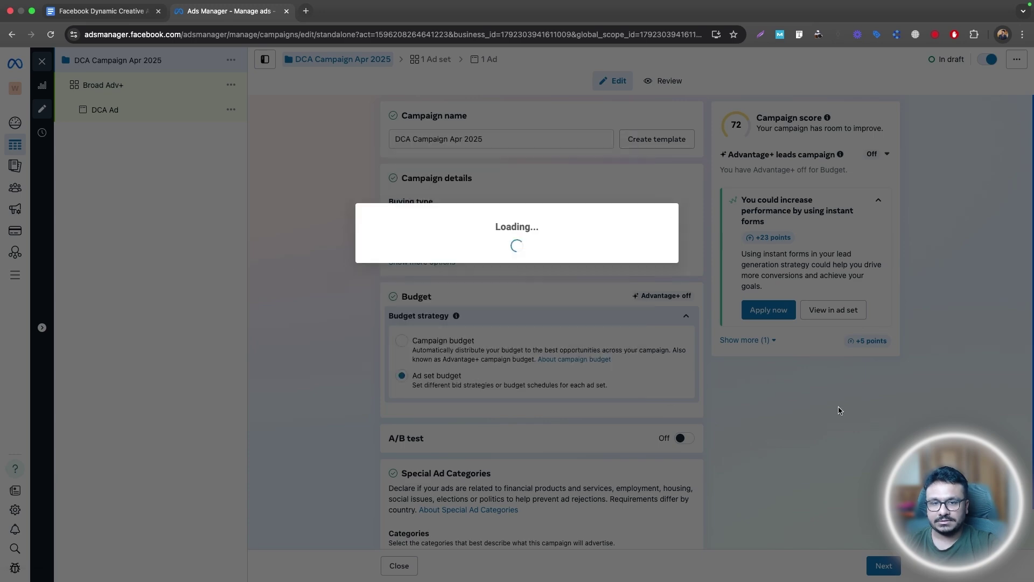
left_click(883, 565)
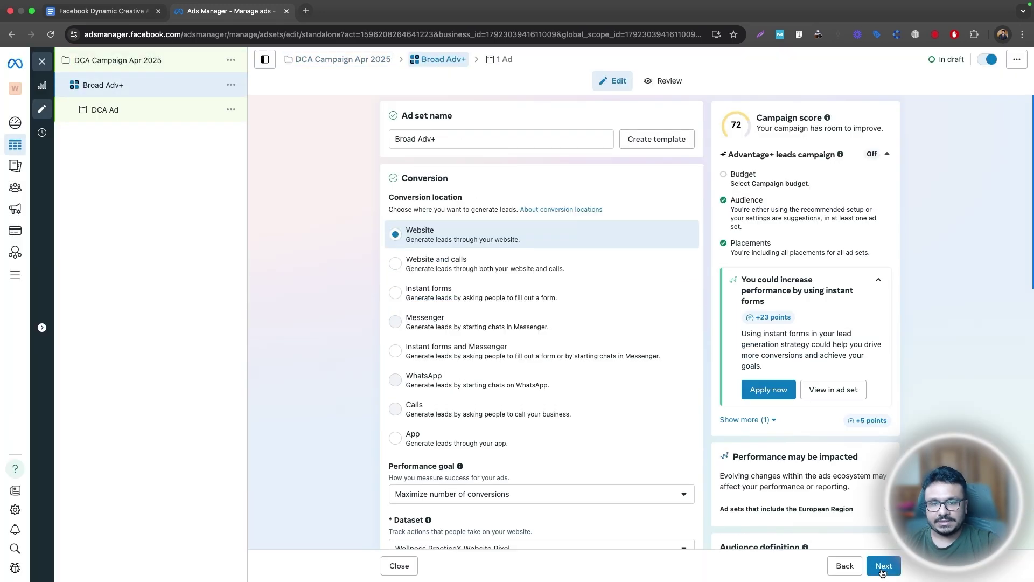
left_click(882, 568)
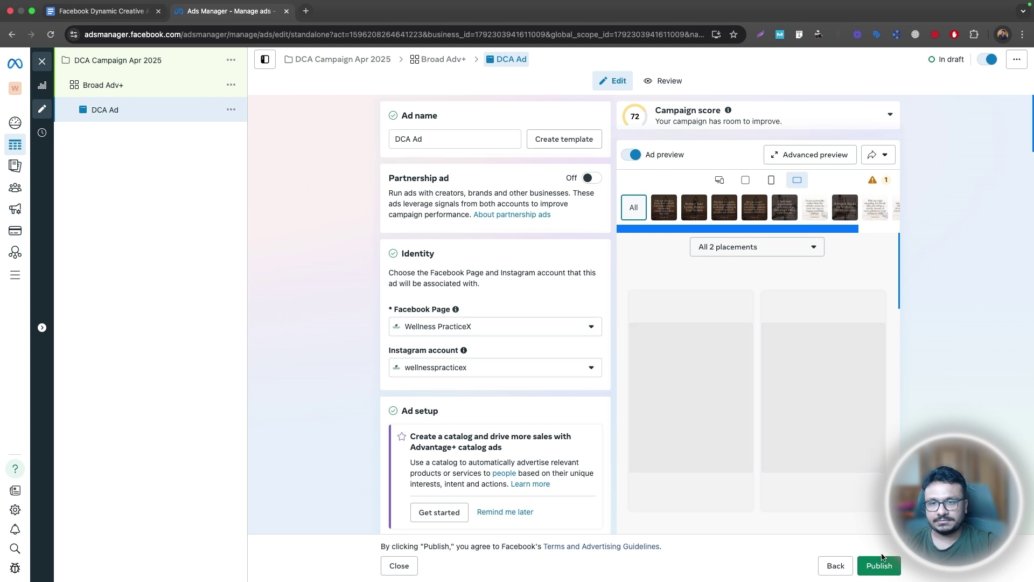
left_click(881, 563)
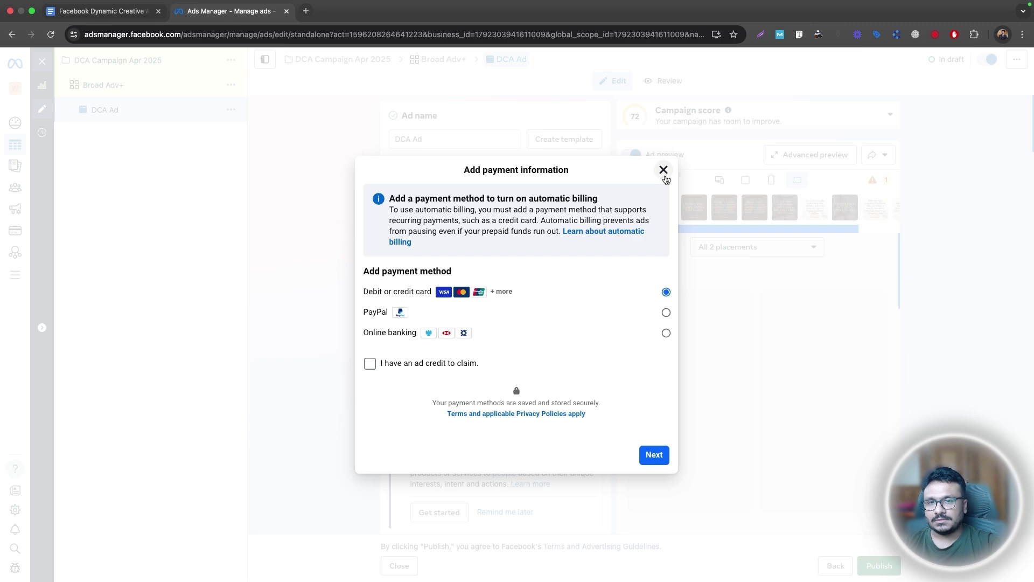
left_click(664, 171)
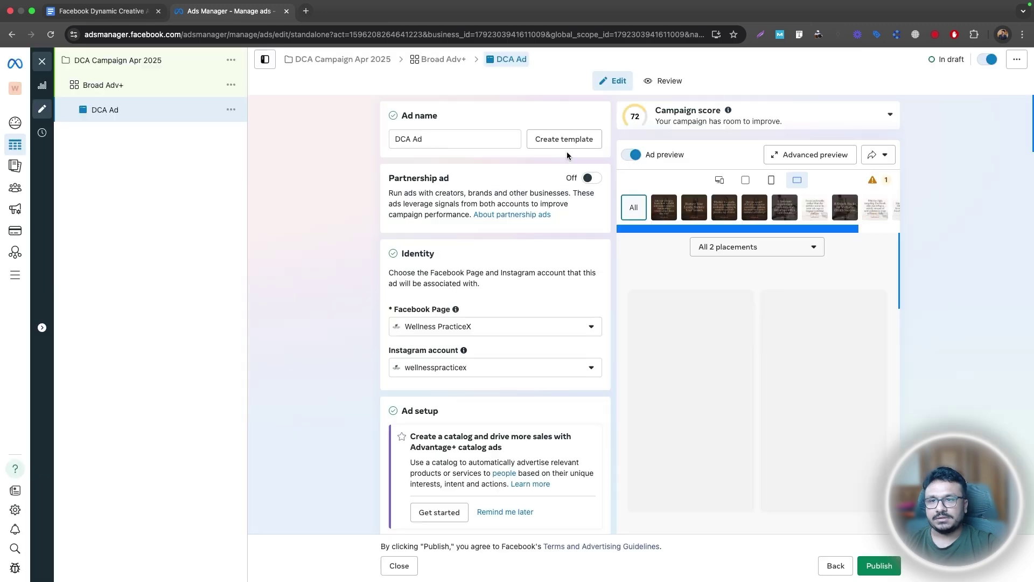
left_click(43, 62)
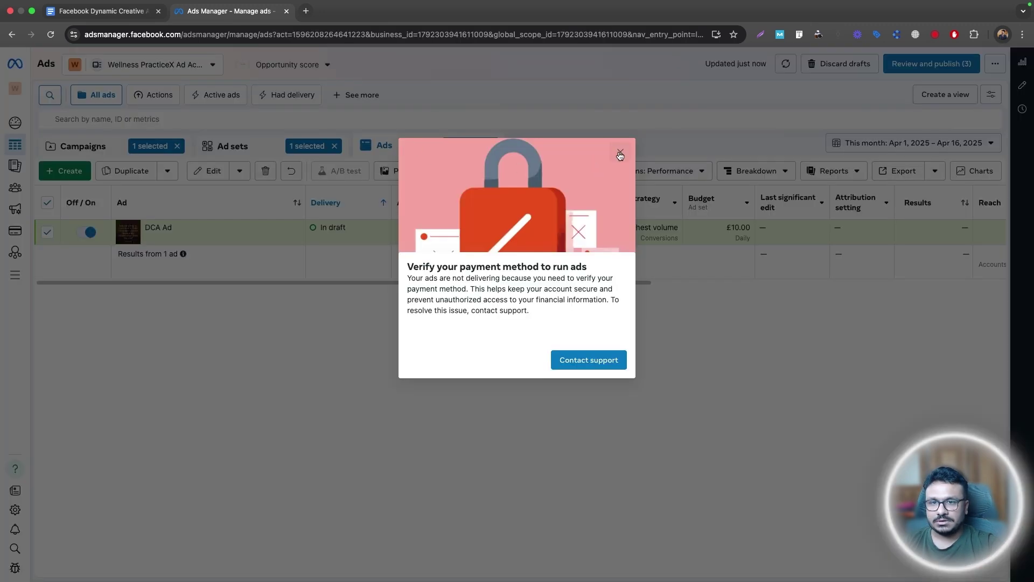
Step: Dismiss the payment verification notice and break DCA Ad down by image, video and slideshow
left_click(619, 154)
left_click(751, 171)
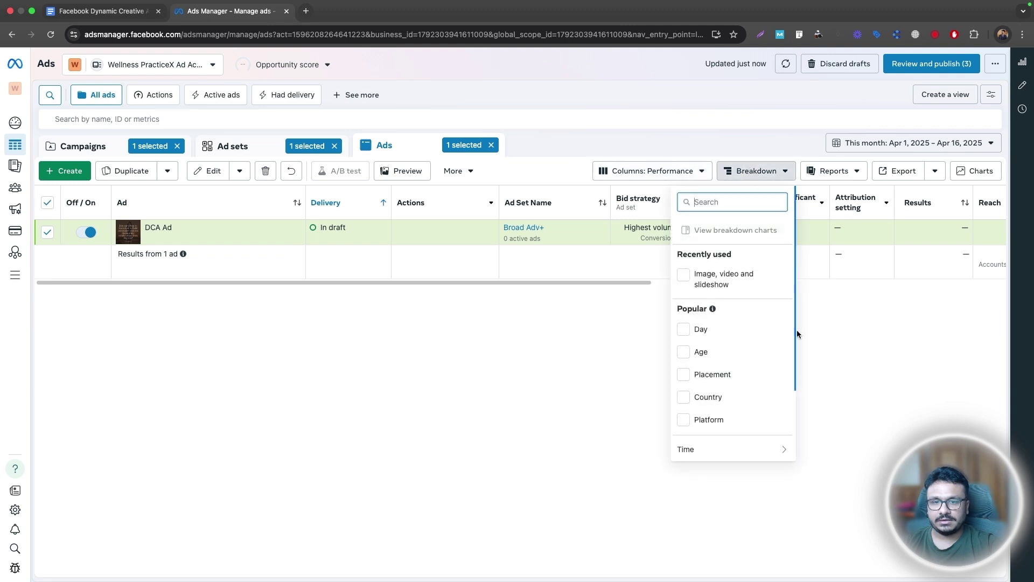
scroll(762, 434, "down", 3)
mouse_move(759, 455)
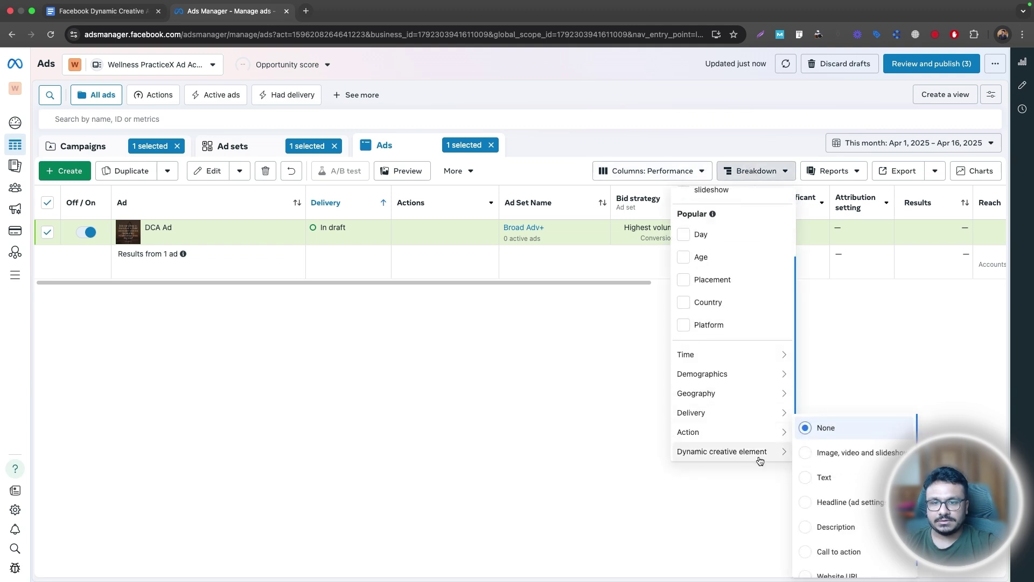
left_click(843, 454)
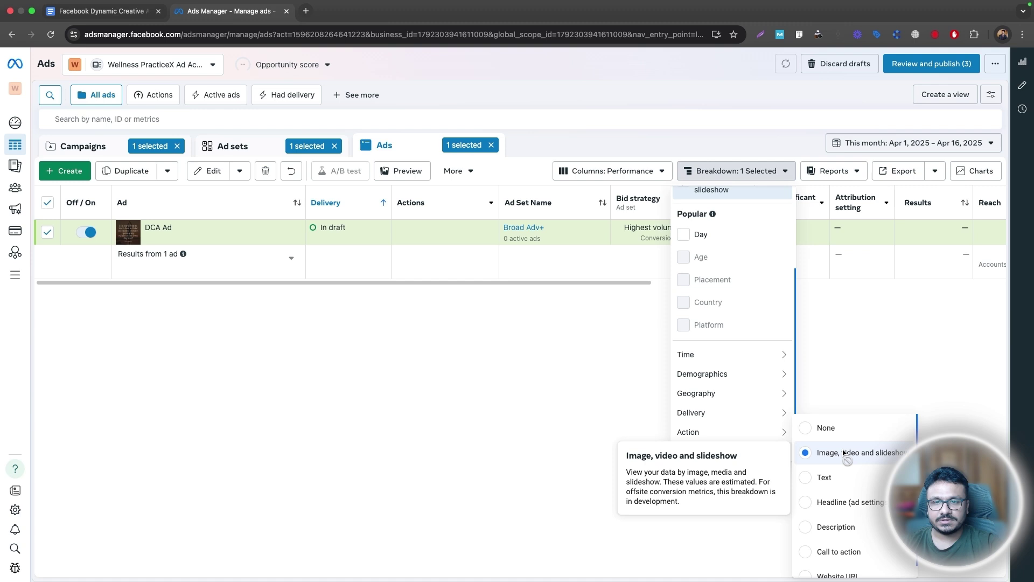
left_click(898, 386)
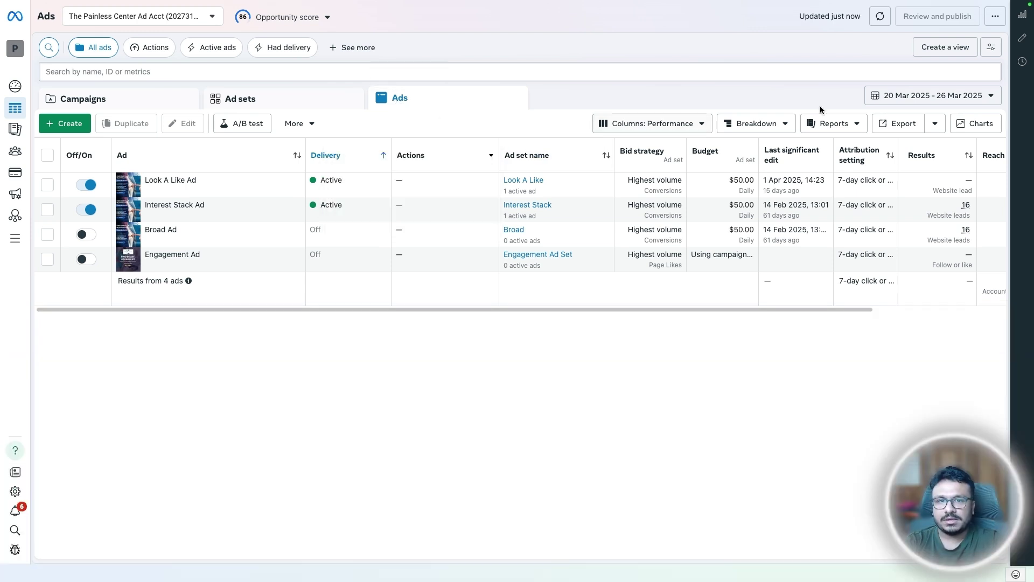
Step: Break down the ads table by Dynamic creative element: Image, video and slideshow
left_click(776, 125)
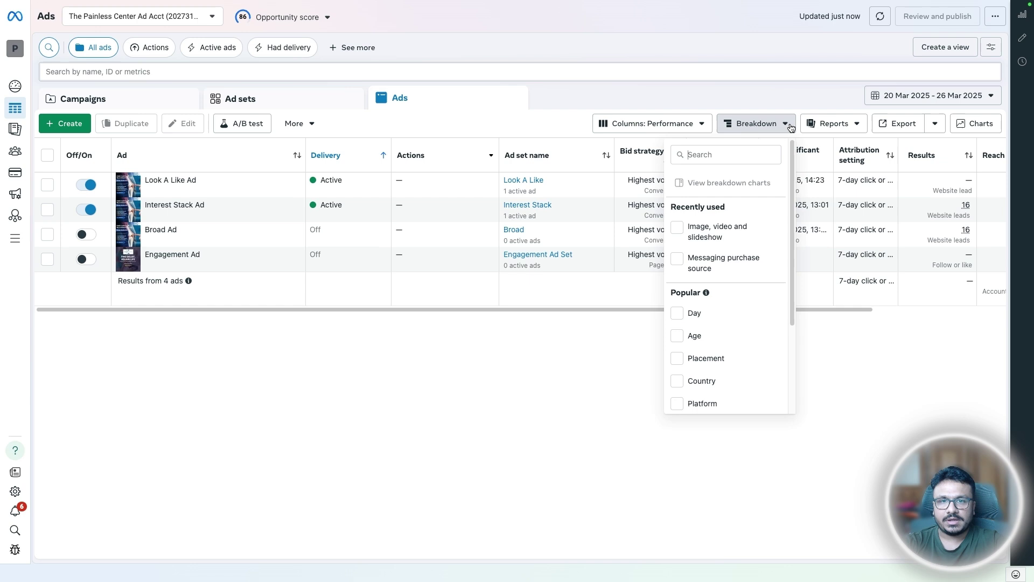
scroll(741, 400, "down", 3)
mouse_move(750, 411)
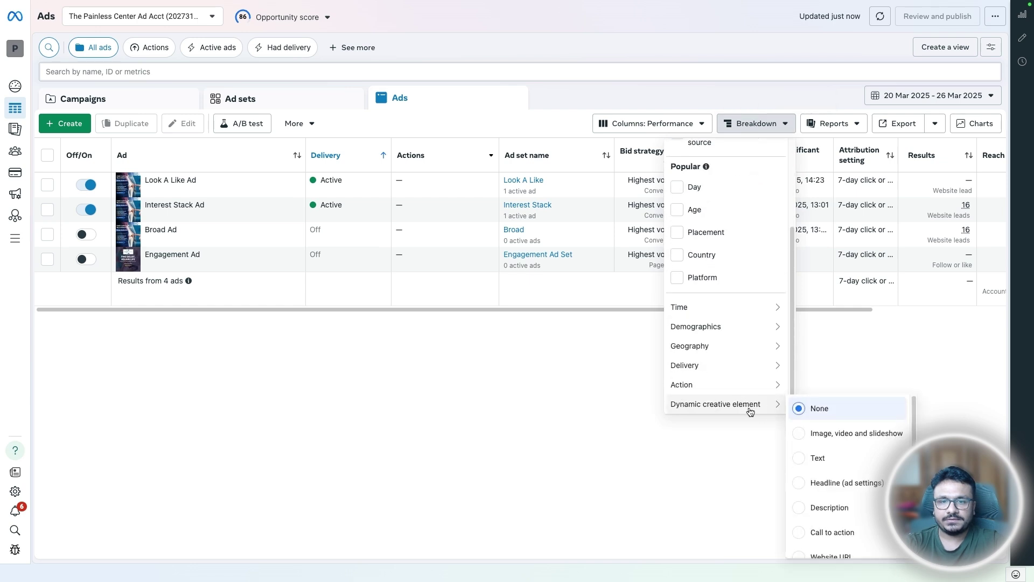
left_click(861, 433)
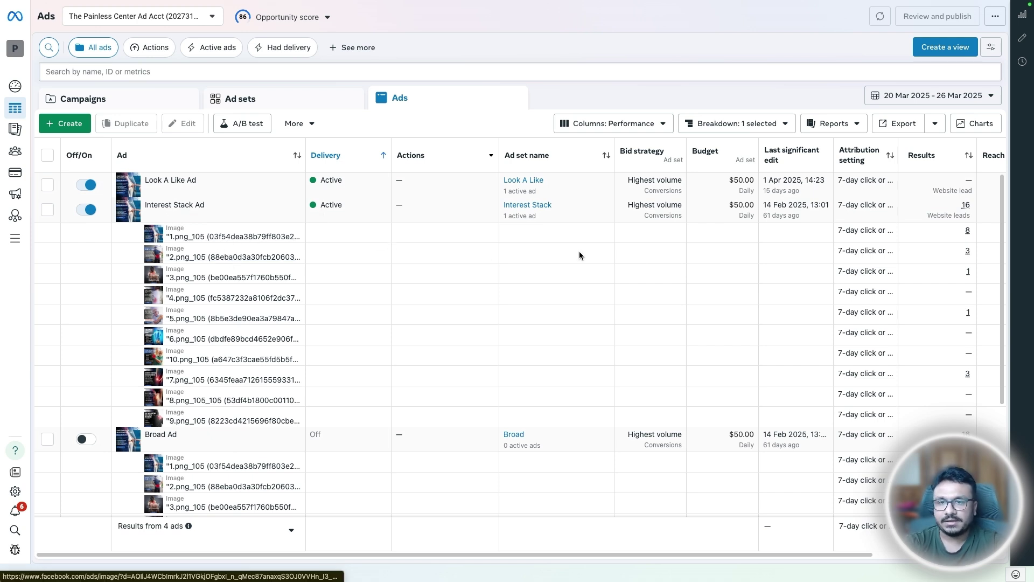
Step: Review per-image results, reach and cost per result for Interest Stack Ad and Broad Ad
left_click_drag(753, 555, 975, 559)
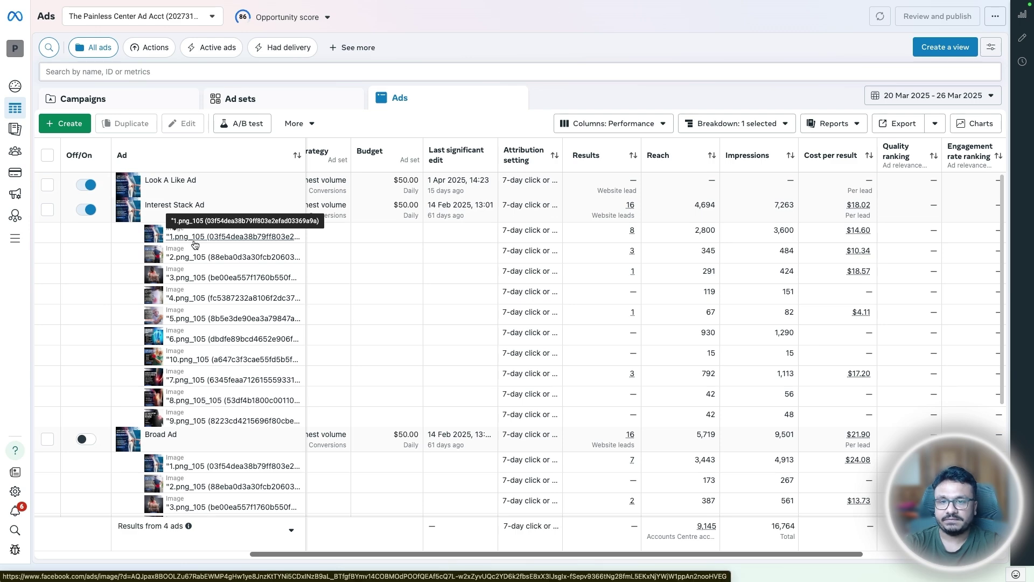
scroll(672, 364, "down", 3)
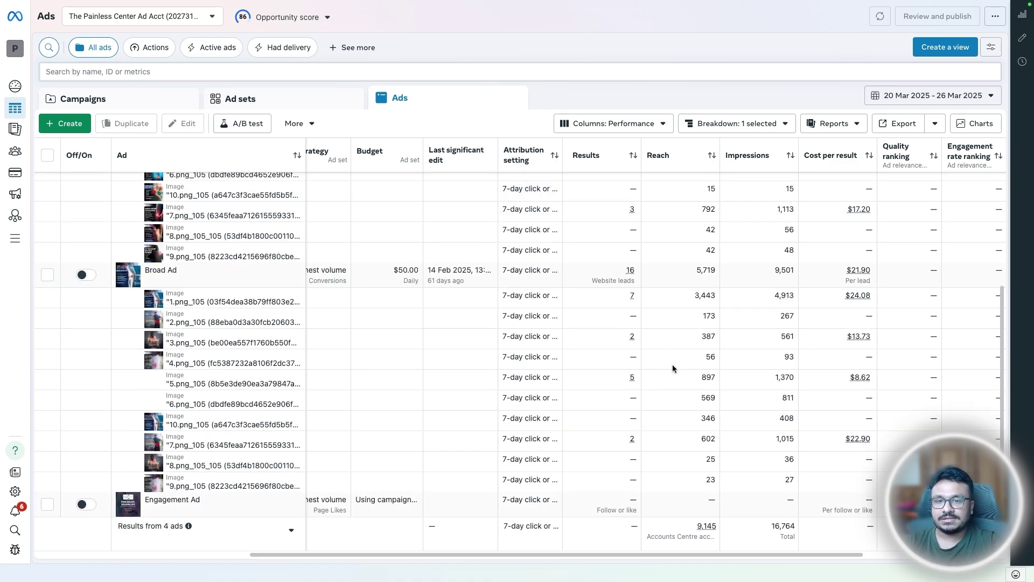
scroll(672, 364, "up", 3)
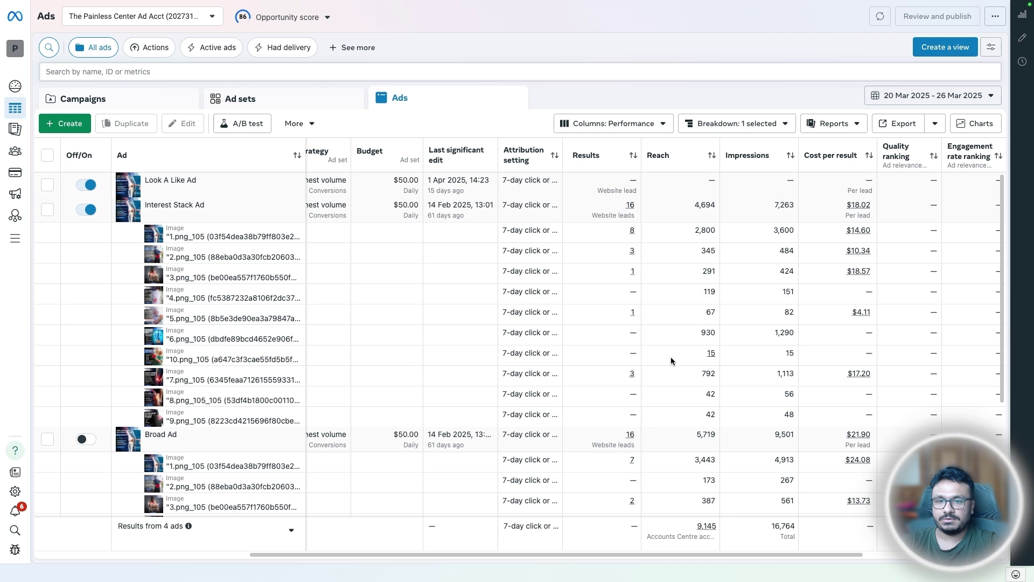